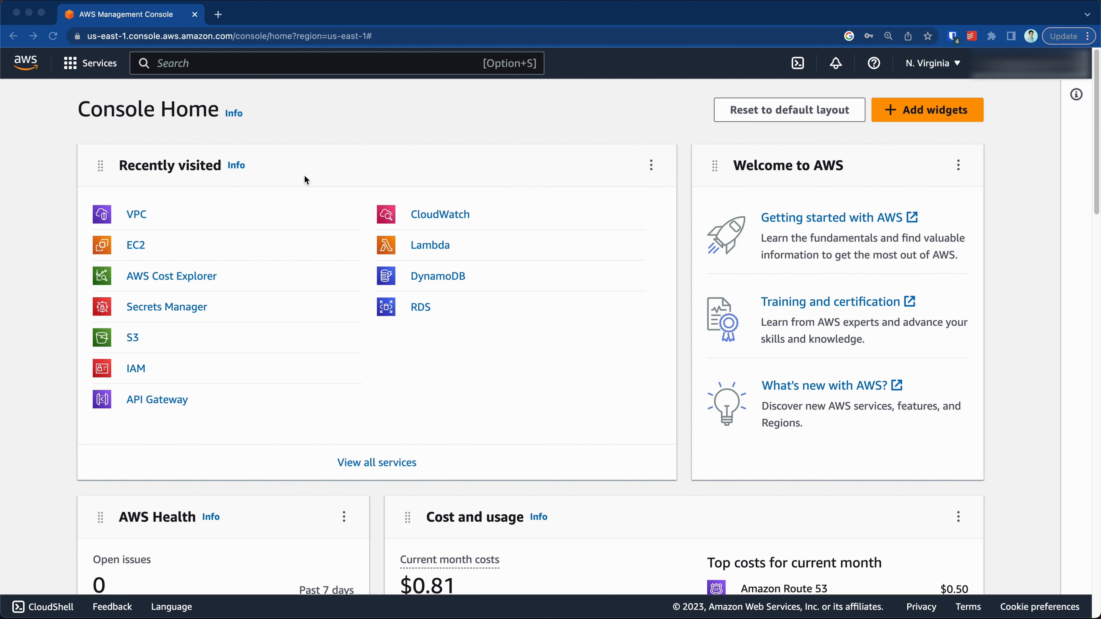
# Open the list of your VPCs in the US East (N. Virginia) region and check the default VPC's IPv4 CIDR
pyautogui.click(932, 63)
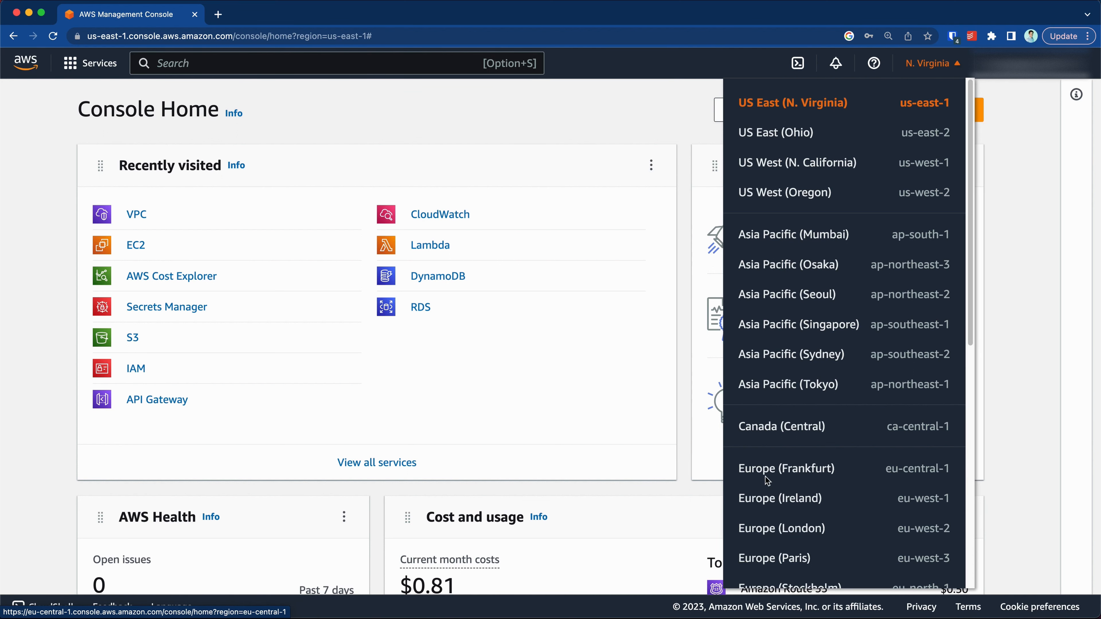
pyautogui.click(289, 363)
pyautogui.click(140, 218)
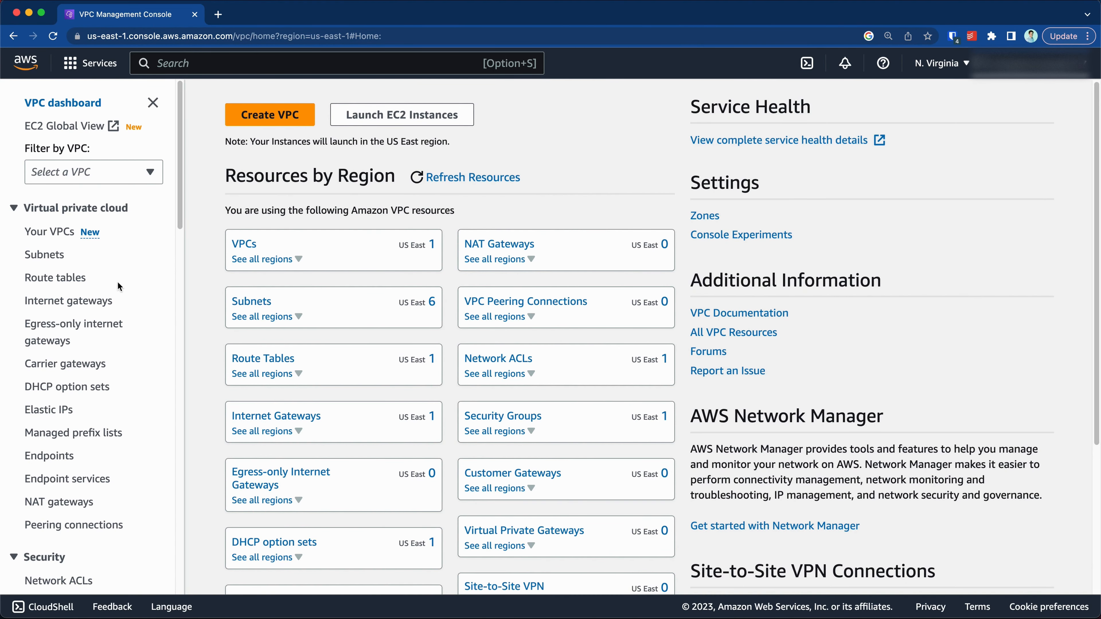
pyautogui.click(49, 234)
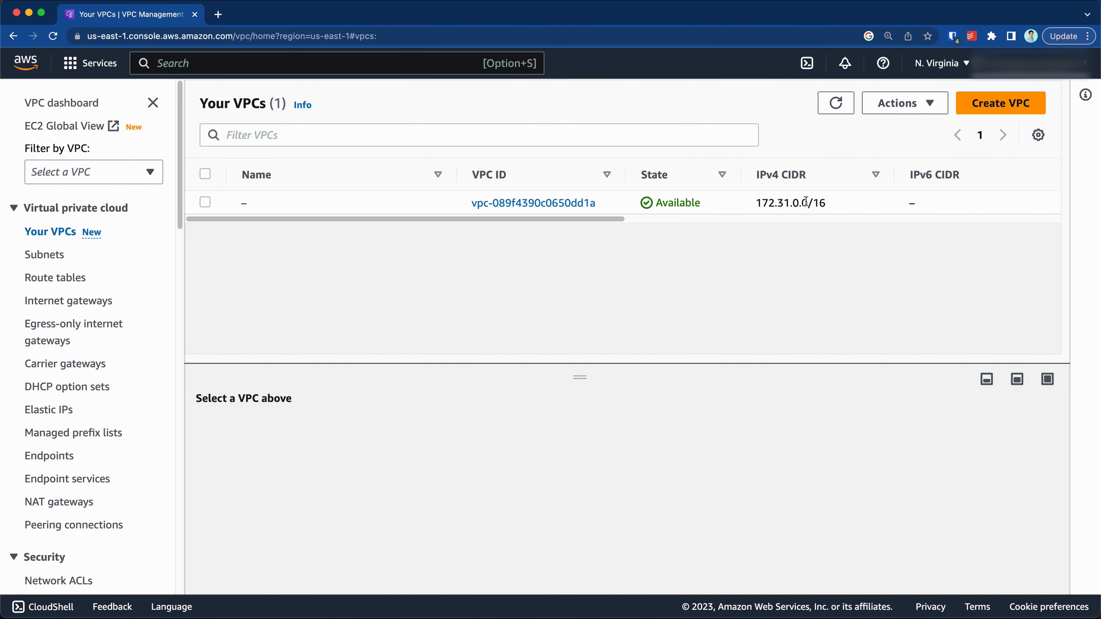
pyautogui.moveTo(758, 202); pyautogui.dragTo(827, 205)
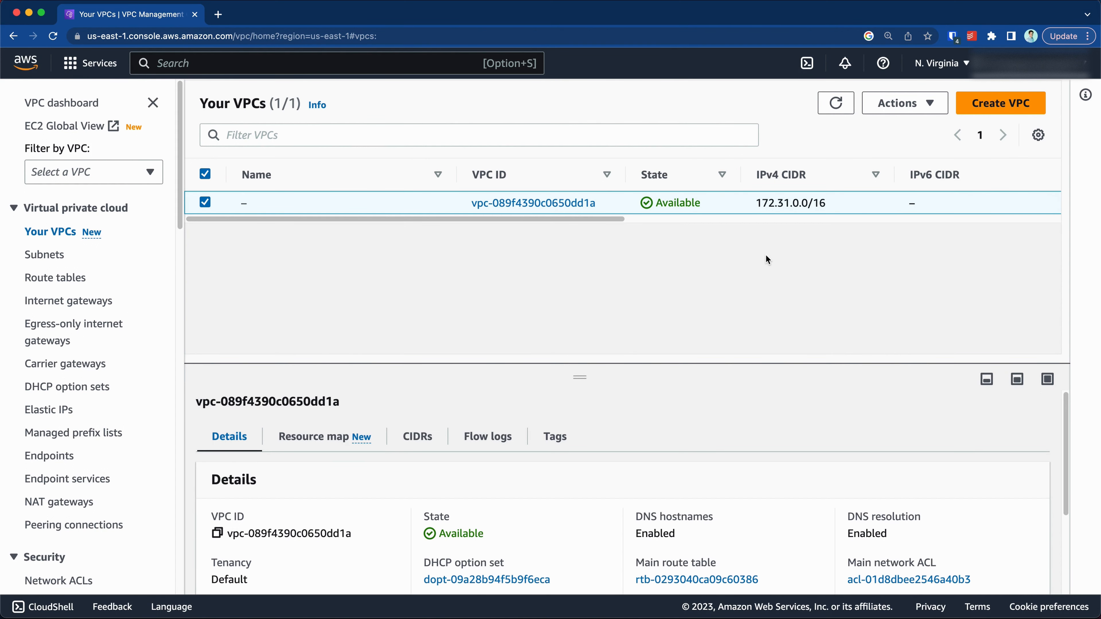
pyautogui.click(208, 202)
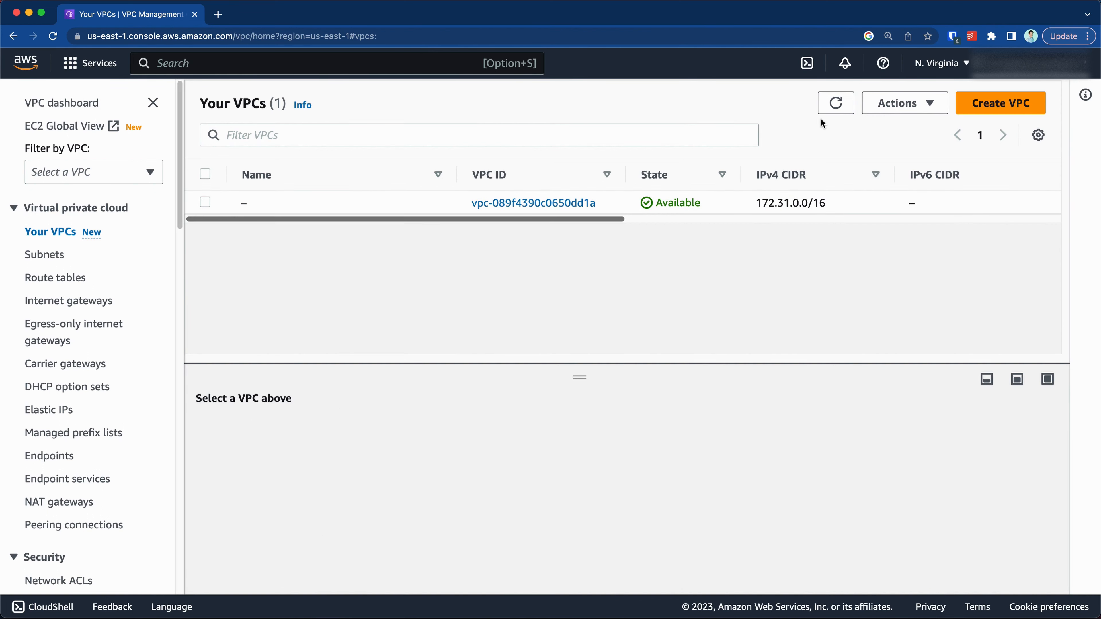
# Switch the VPC list to the Europe (Frankfurt) region and look at the VPC there
pyautogui.click(895, 112)
pyautogui.click(940, 63)
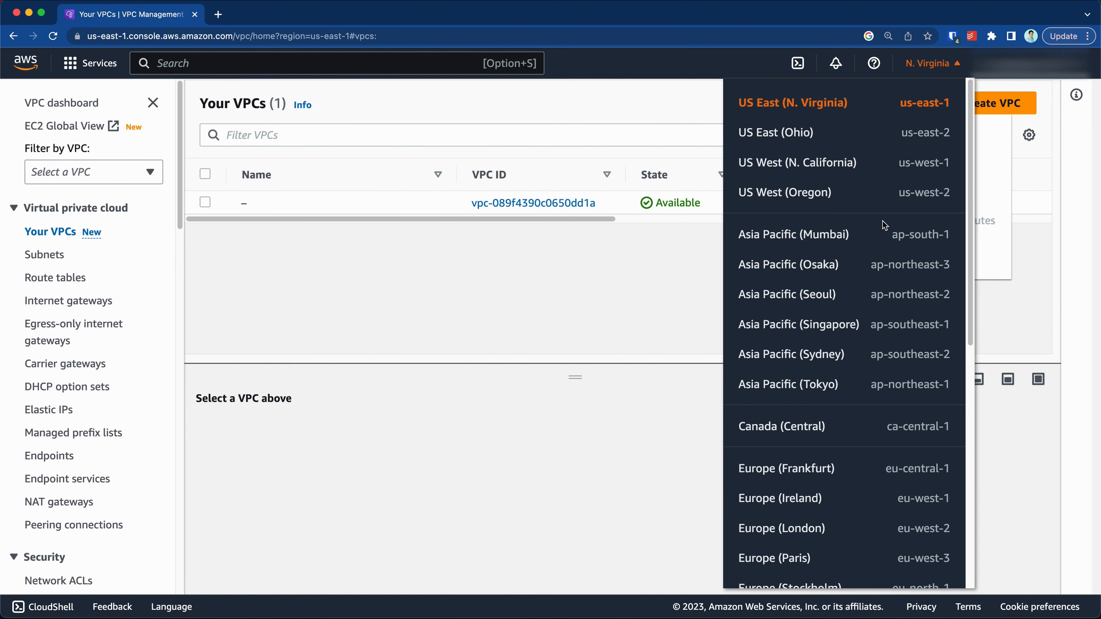
pyautogui.click(829, 469)
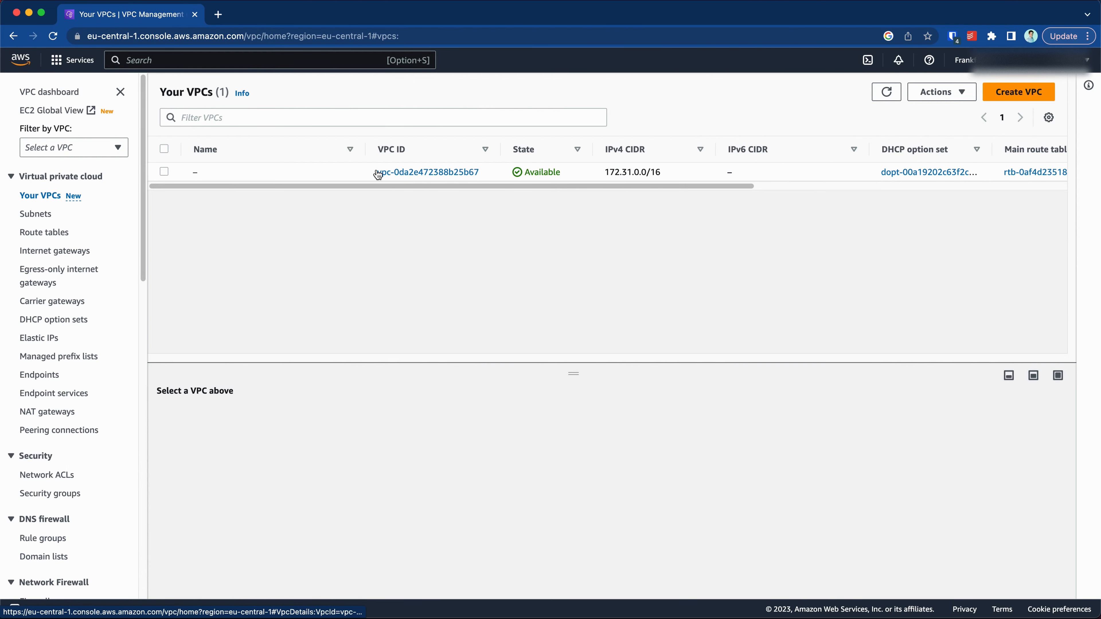
pyautogui.press('super+equal')
pyautogui.press('super+equal')
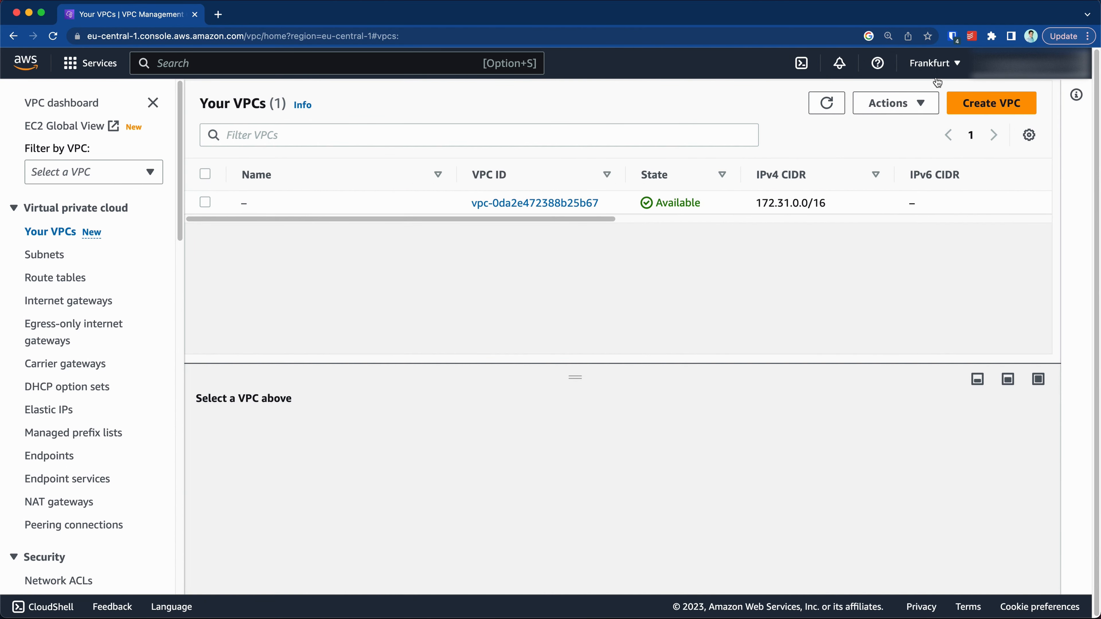
# Return the VPC list to the US East (N. Virginia) region and look through the available regions
pyautogui.click(934, 63)
pyautogui.click(785, 145)
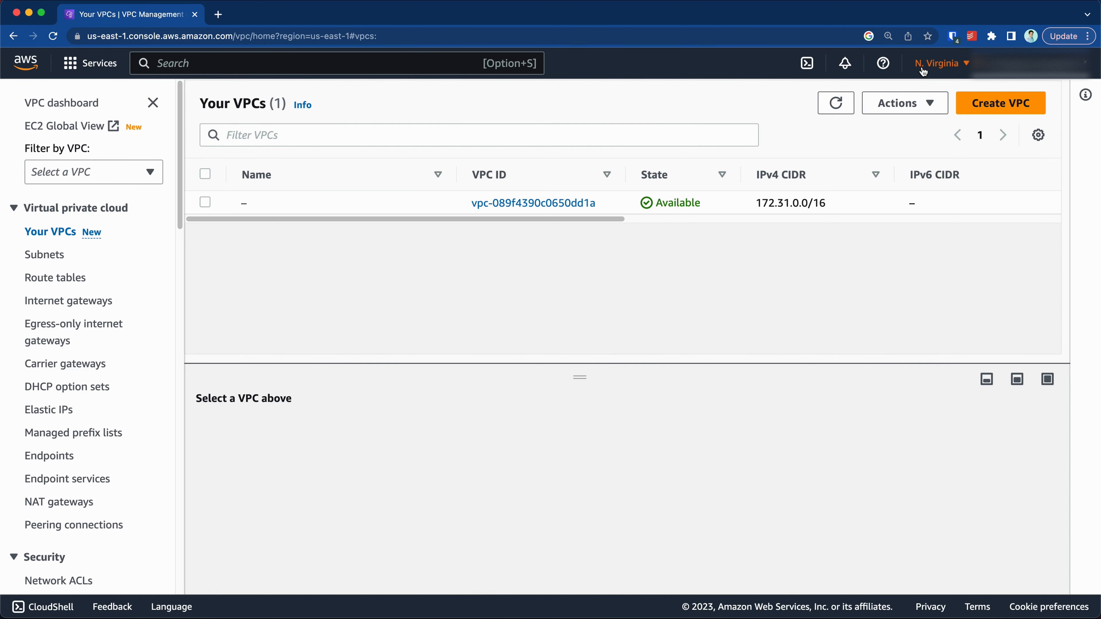
pyautogui.click(938, 63)
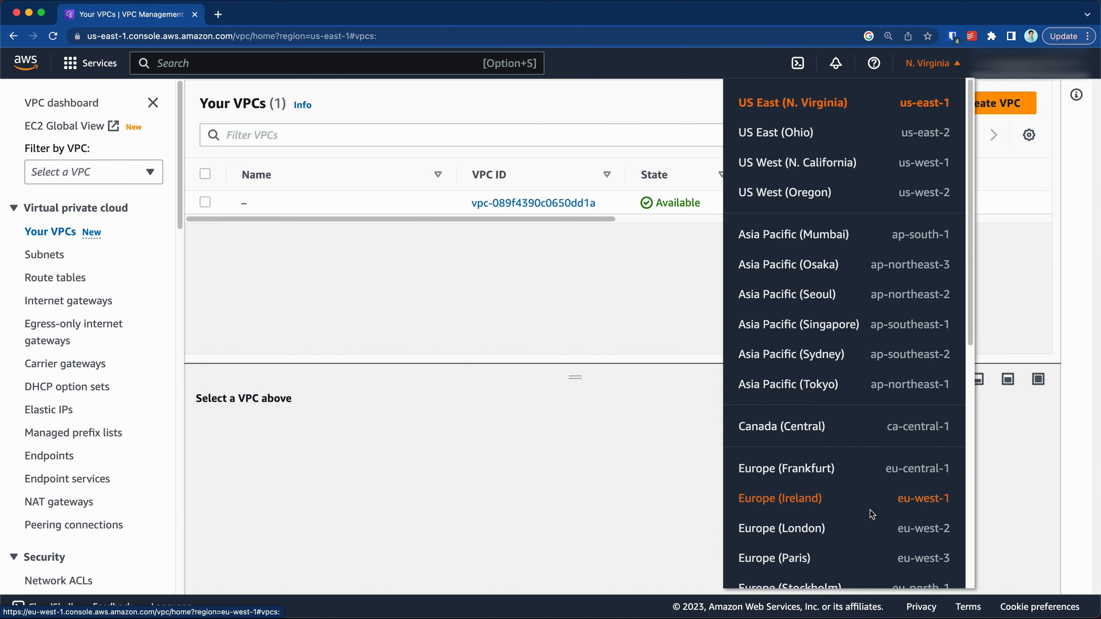
pyautogui.click(387, 390)
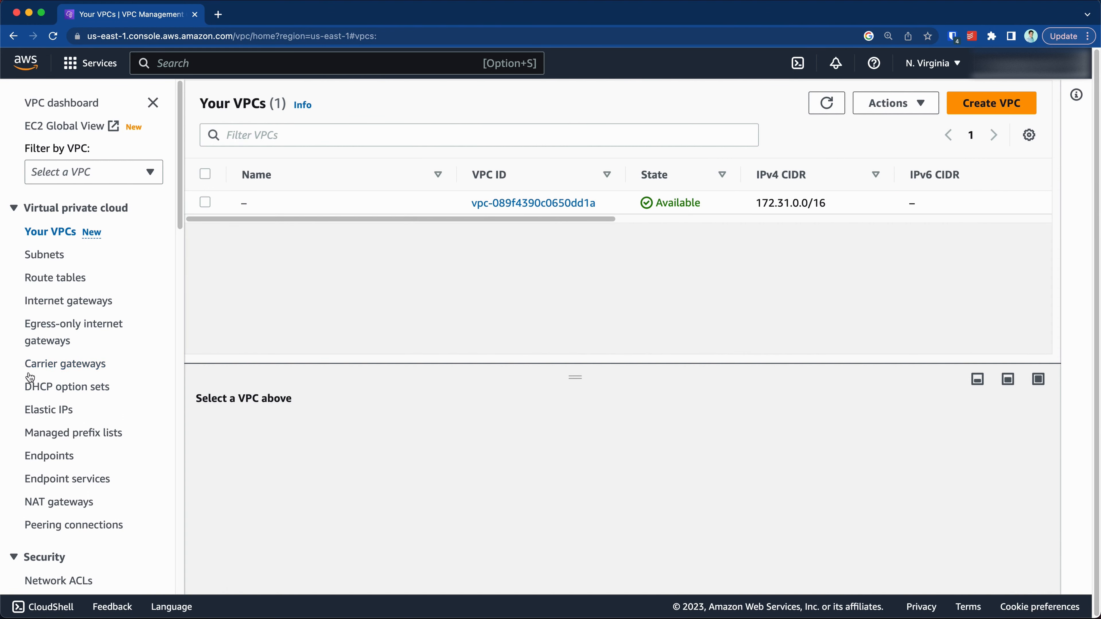
# Switch the VPC list to the Europe (Ireland) region and look at the VPC there
pyautogui.click(931, 65)
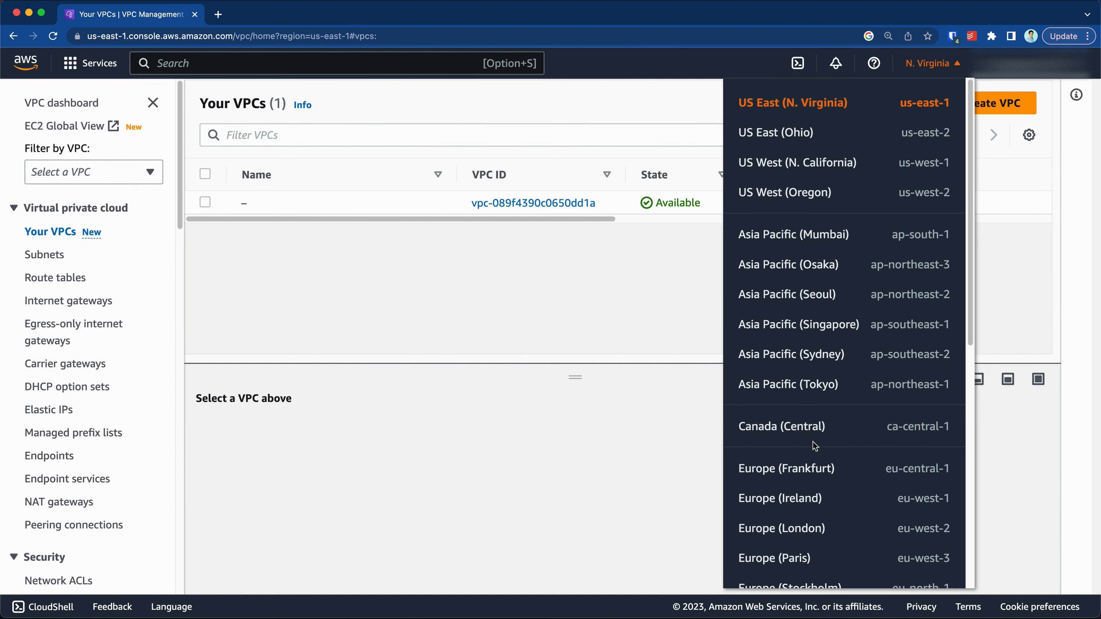
pyautogui.click(781, 498)
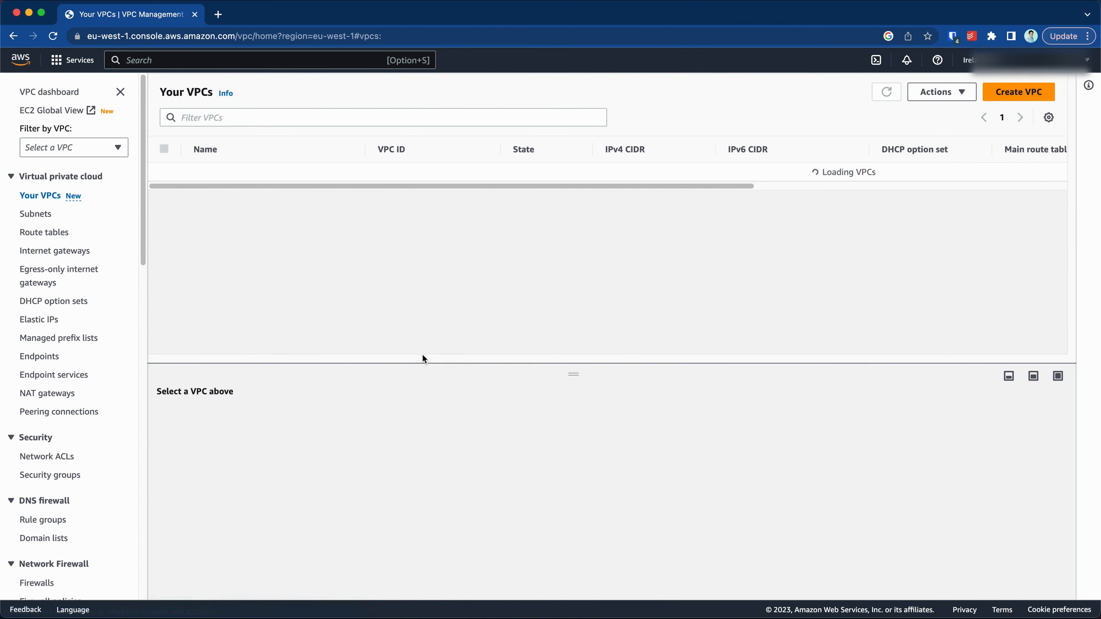
pyautogui.press('super+equal')
pyautogui.press('super+equal')
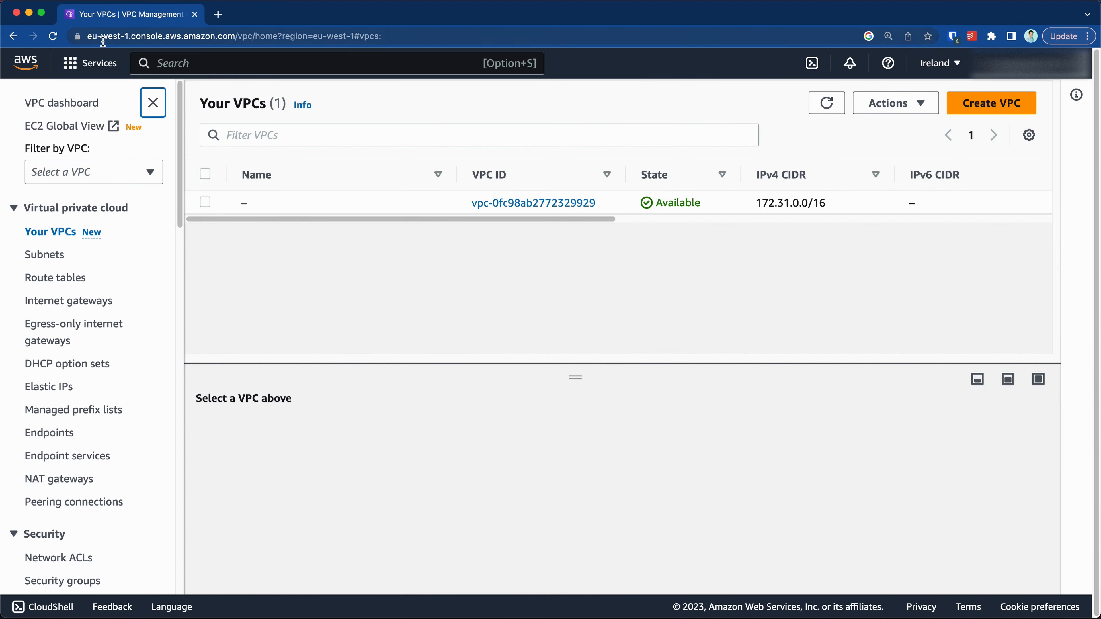
pyautogui.click(117, 40)
pyautogui.click(309, 253)
# Return to the US East (N. Virginia) region and examine the default VPC's details, resource map and route table
pyautogui.click(932, 72)
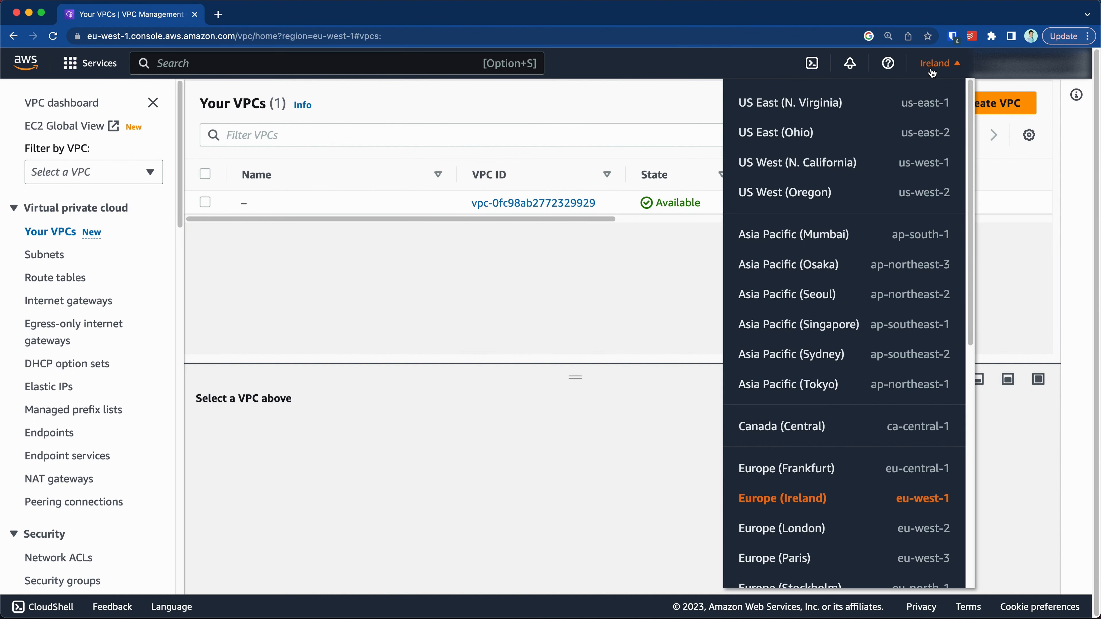
pyautogui.click(817, 104)
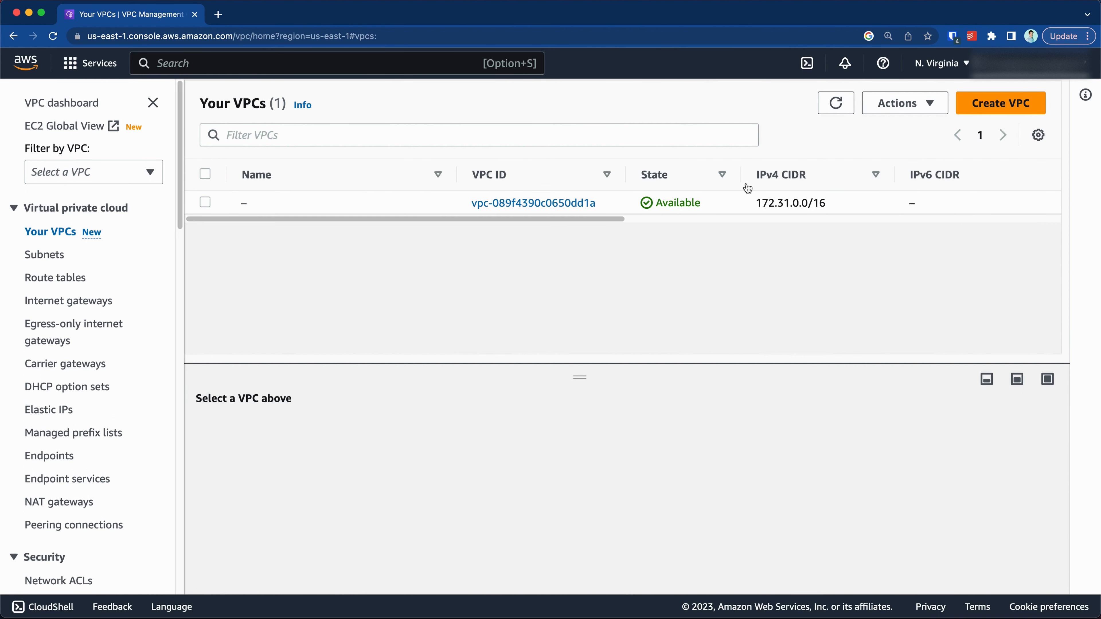
pyautogui.click(570, 204)
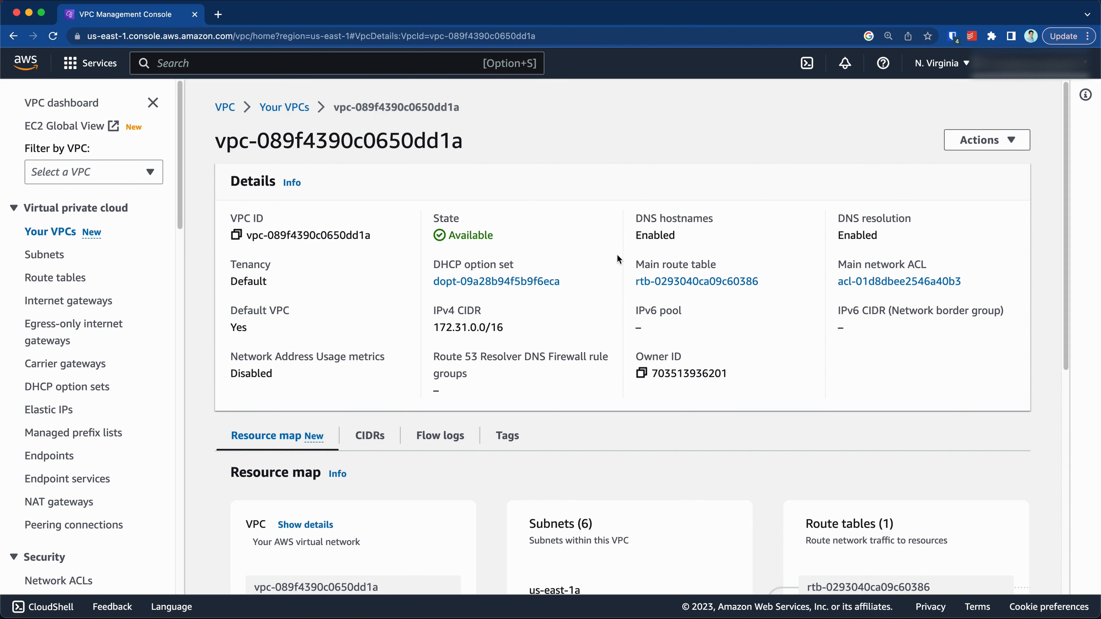
pyautogui.moveTo(646, 267); pyautogui.dragTo(691, 267)
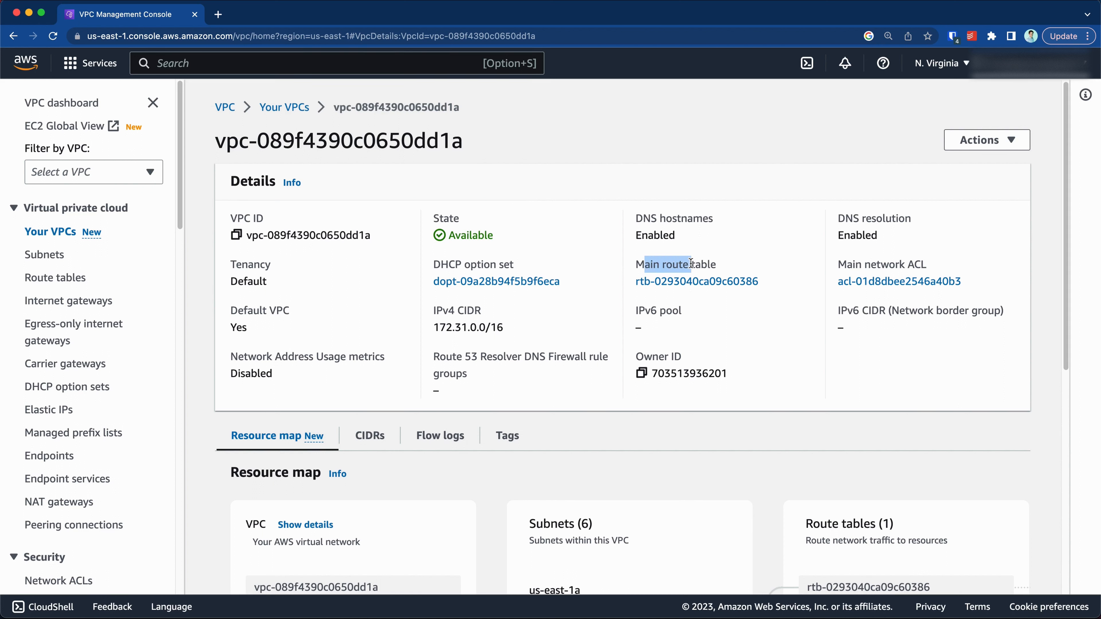
pyautogui.click(691, 268)
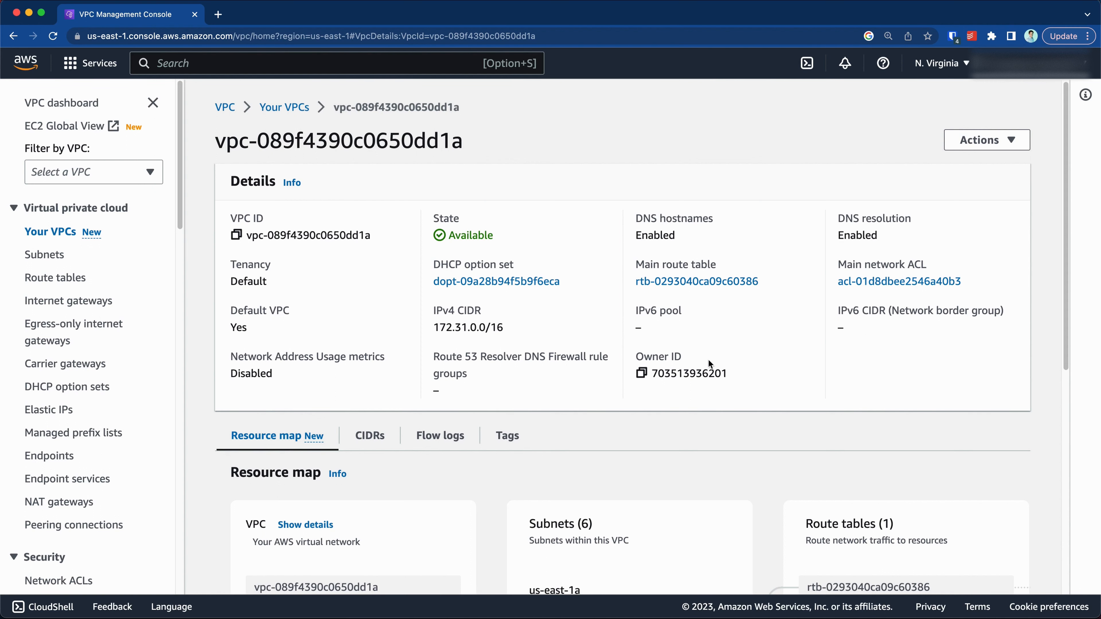
pyautogui.scroll(-10, 556, 387)
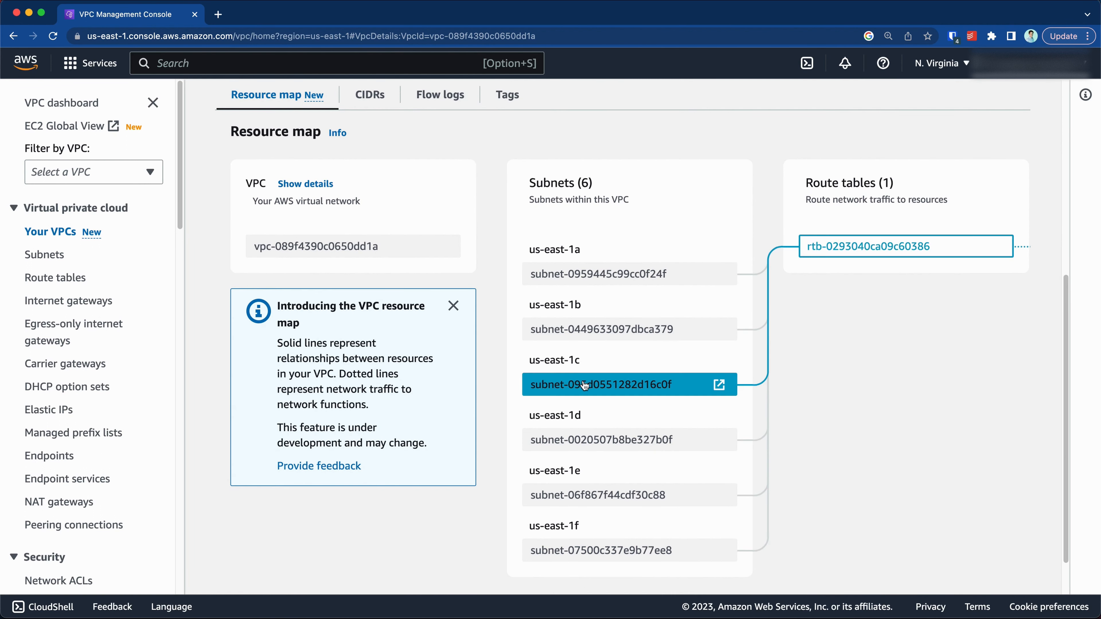
pyautogui.scroll(-1, 600, 477)
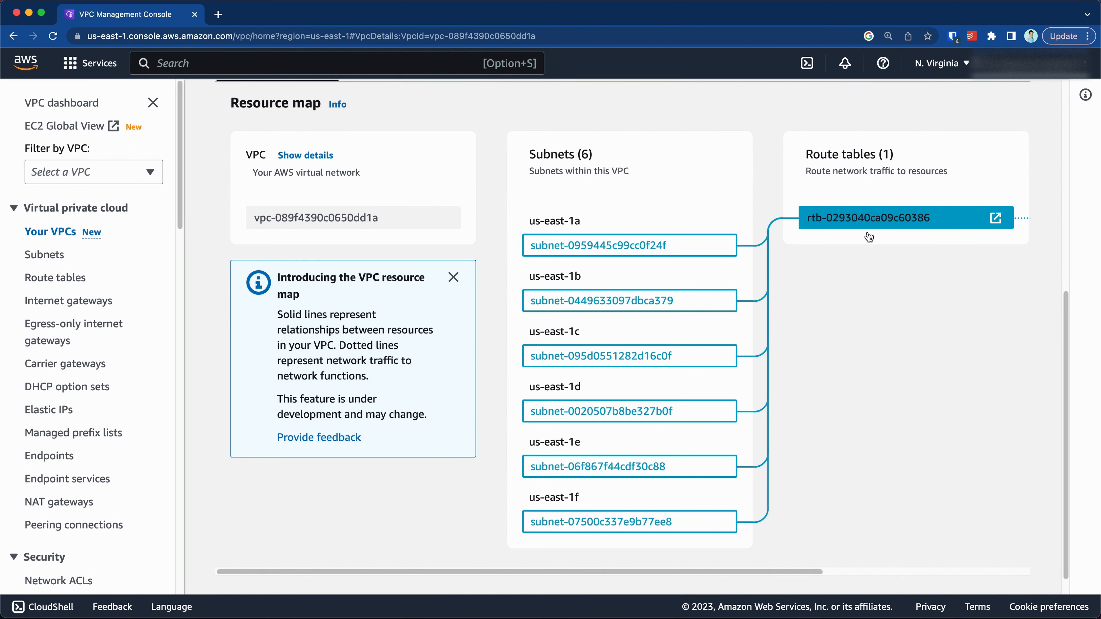
pyautogui.click(70, 278)
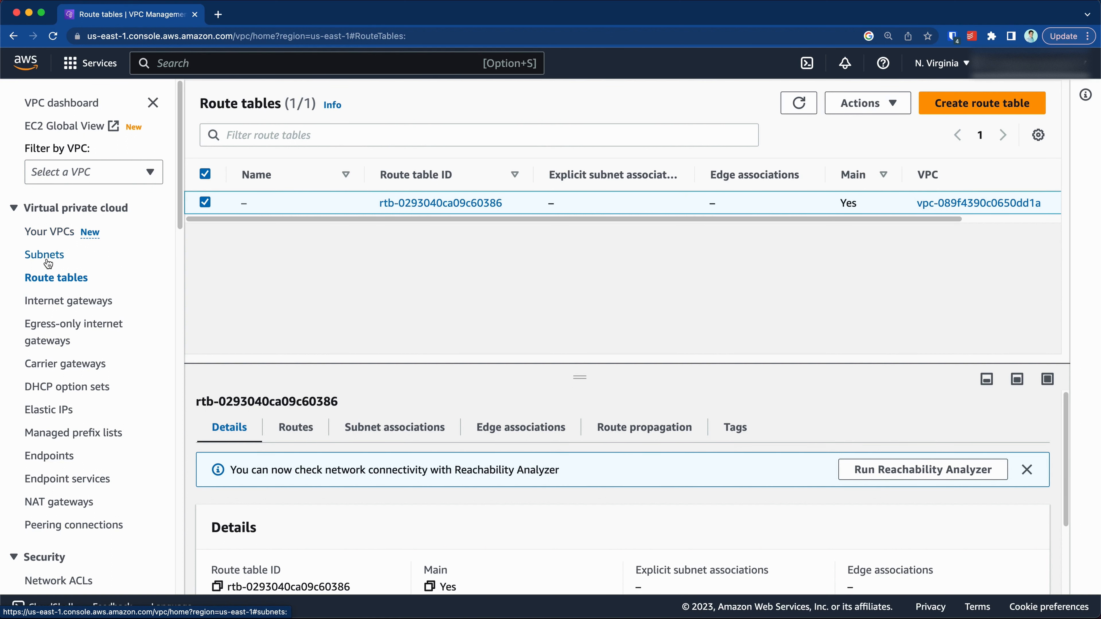
# Start a new VPC from the list of your VPCs and give it the name tag demo-vpc
pyautogui.click(63, 234)
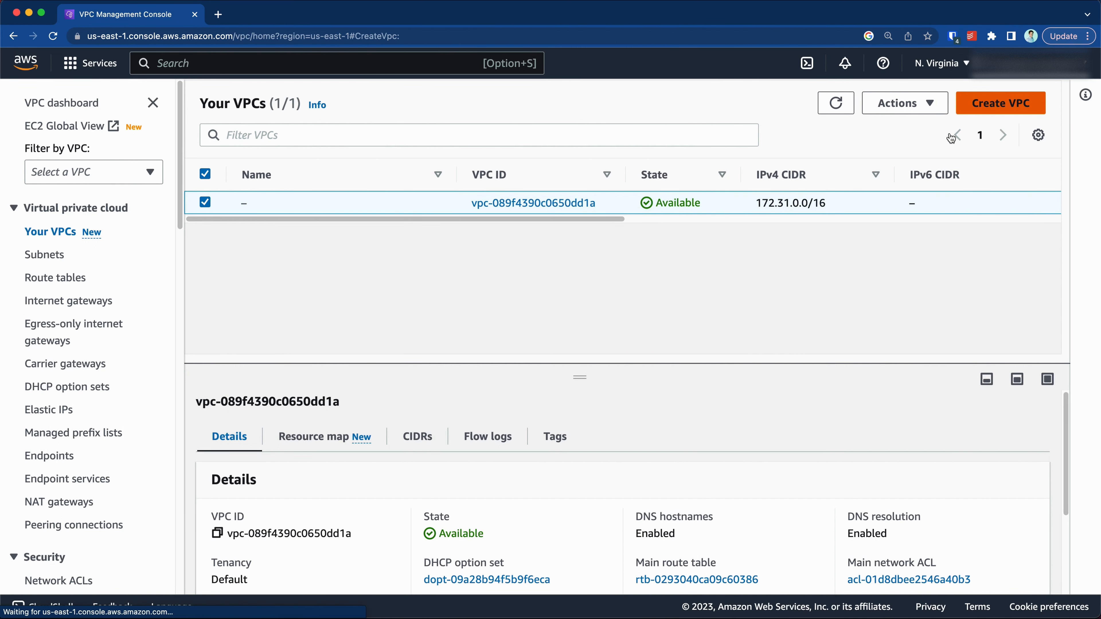
pyautogui.click(1001, 103)
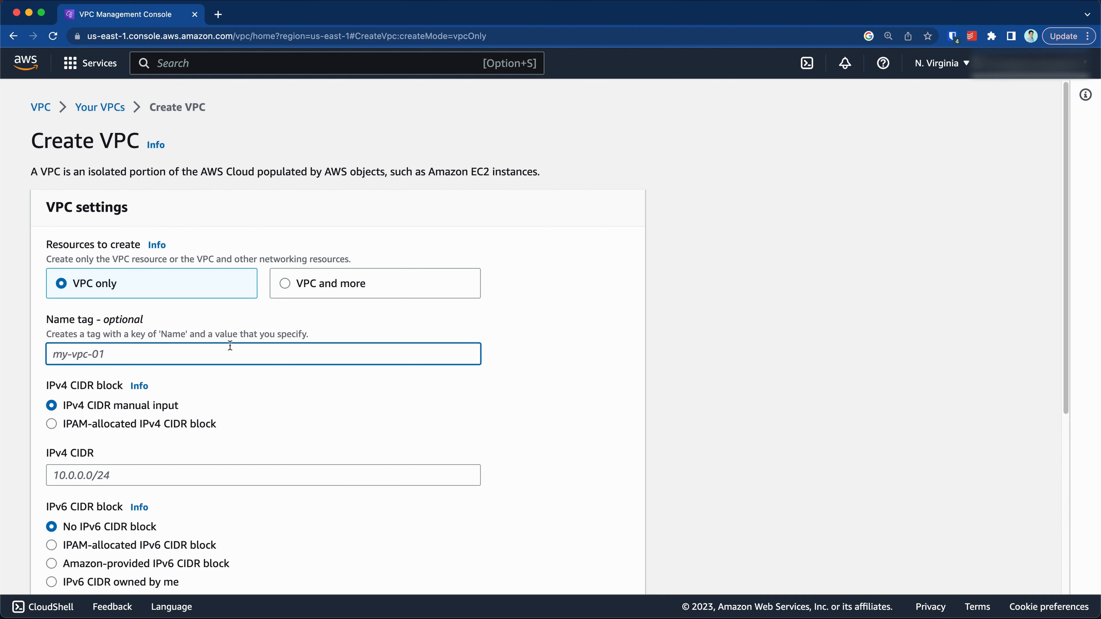
pyautogui.write('demo-vpc')
pyautogui.scroll(-2, 238, 339)
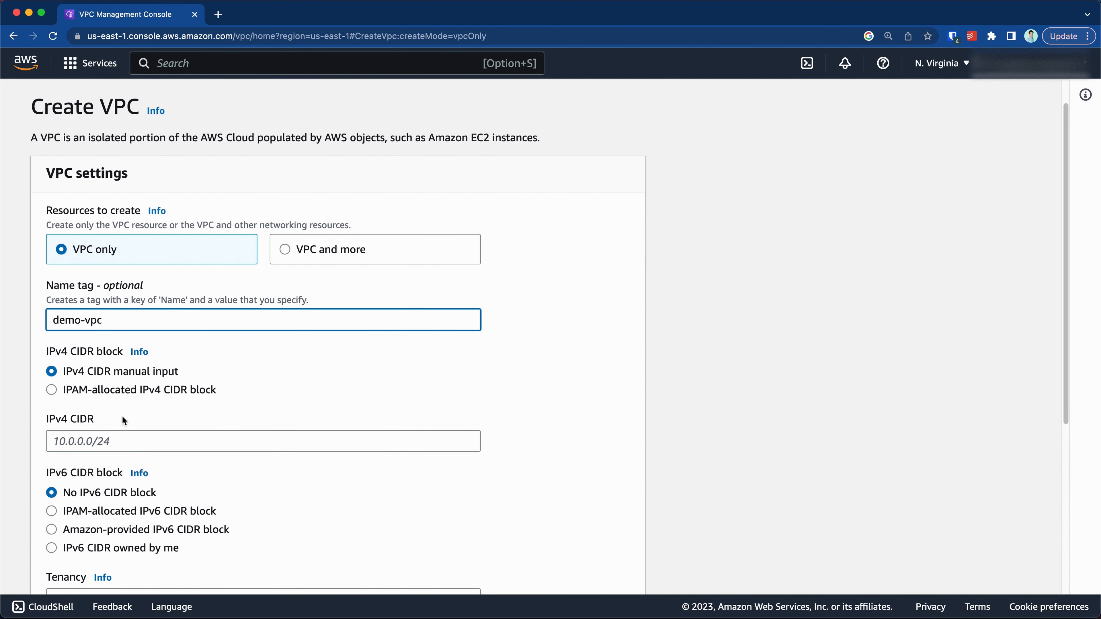
# Set the new VPC's IPv4 CIDR to 10.0.0.0/16 and create the VPC
pyautogui.click(120, 434)
pyautogui.scroll(-3, 163, 383)
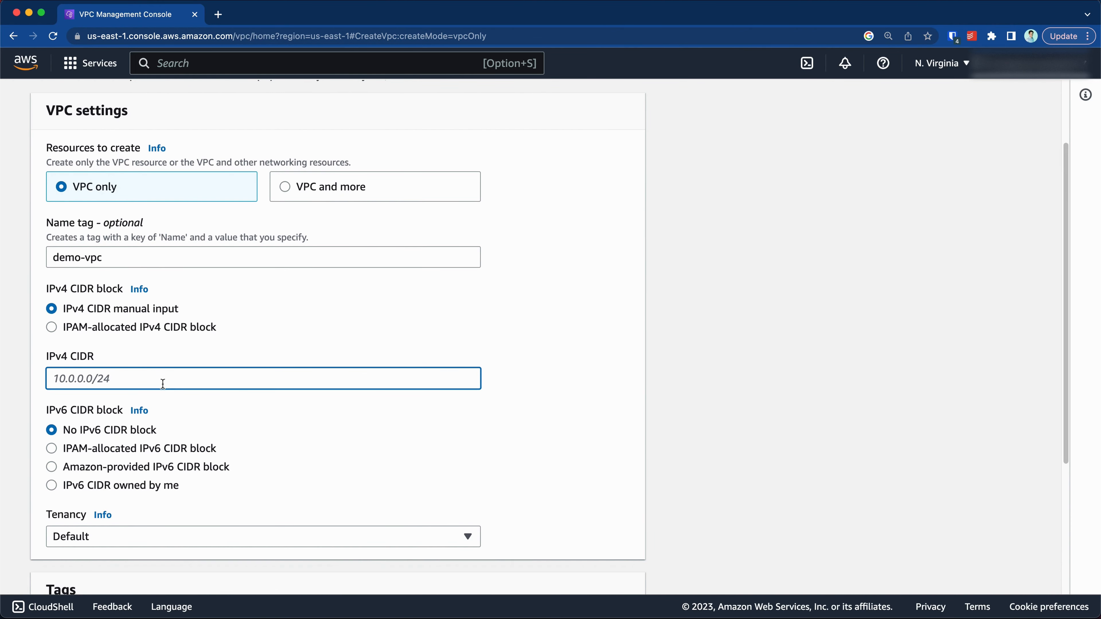
pyautogui.write('10.0.0.0/16')
pyautogui.moveTo(99, 378)
pyautogui.mouseDown()
pyautogui.moveTo(123, 378)
pyautogui.moveTo(97, 377)
pyautogui.mouseUp()
pyautogui.click(124, 378)
pyautogui.write('20')
pyautogui.press('BackSpace')
pyautogui.press('BackSpace')
pyautogui.write('16')
pyautogui.scroll(-5, 171, 438)
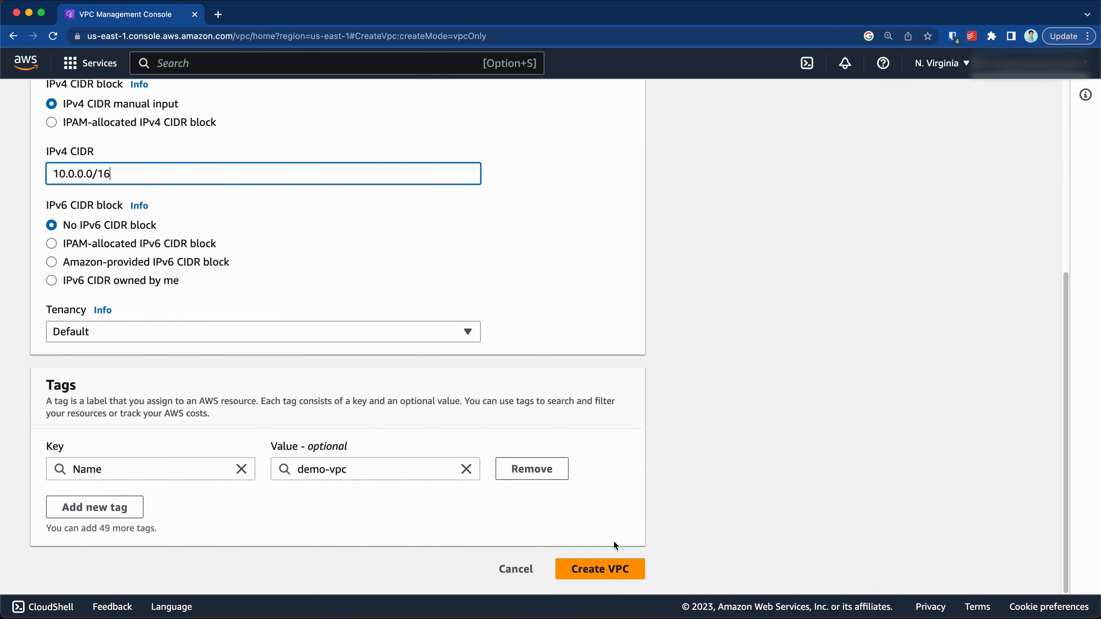
pyautogui.click(629, 569)
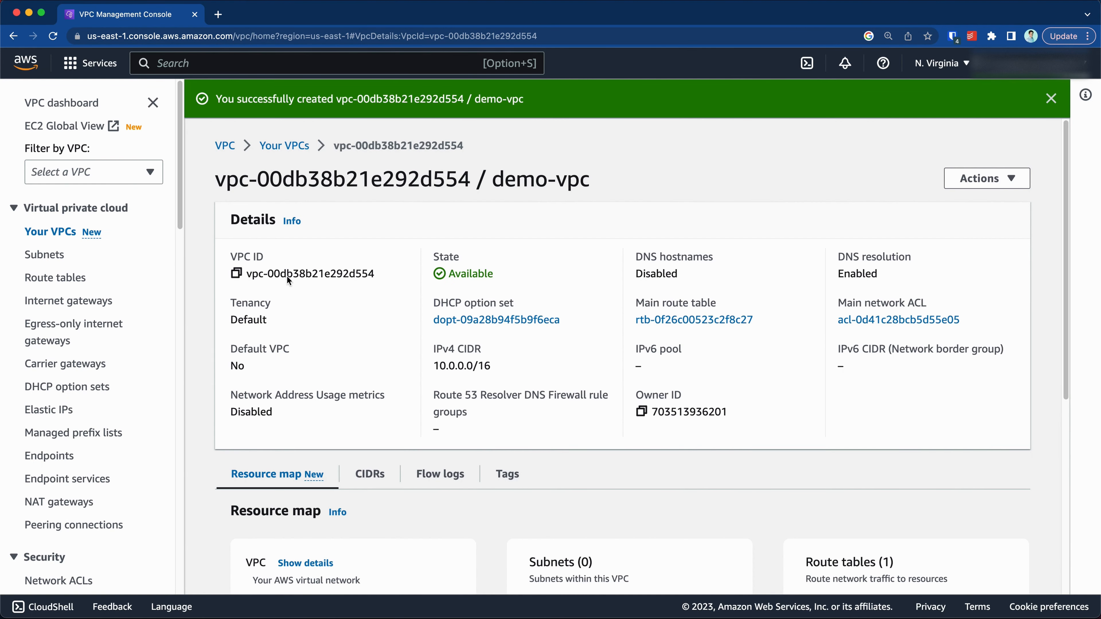
# Open the route tables list and examine which VPC each main route table belongs to
pyautogui.click(55, 278)
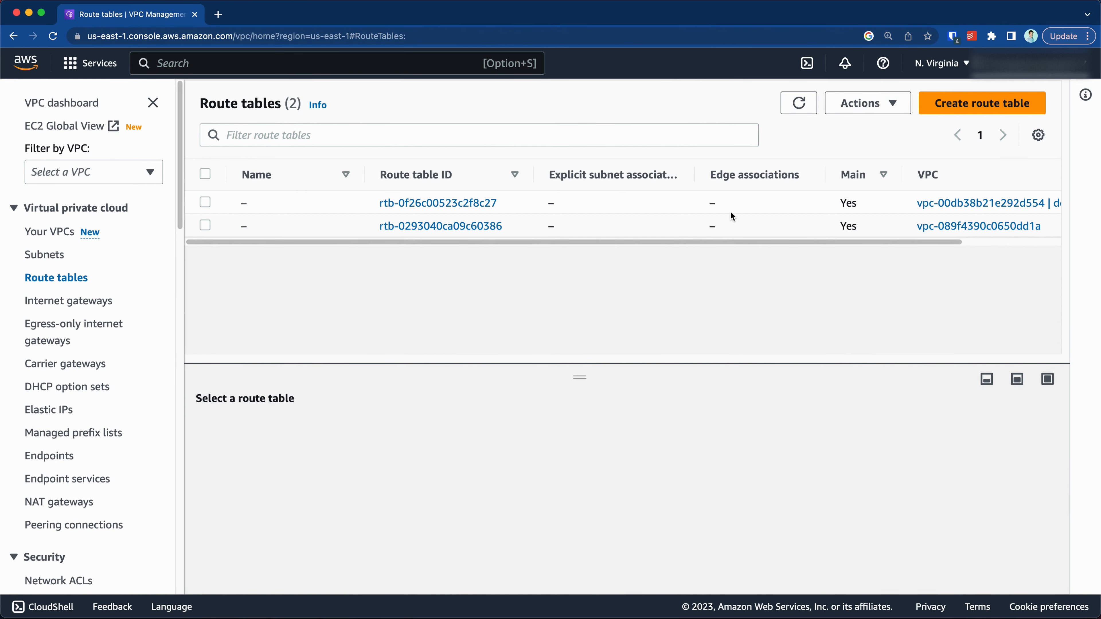
pyautogui.hscroll(3, 730, 211)
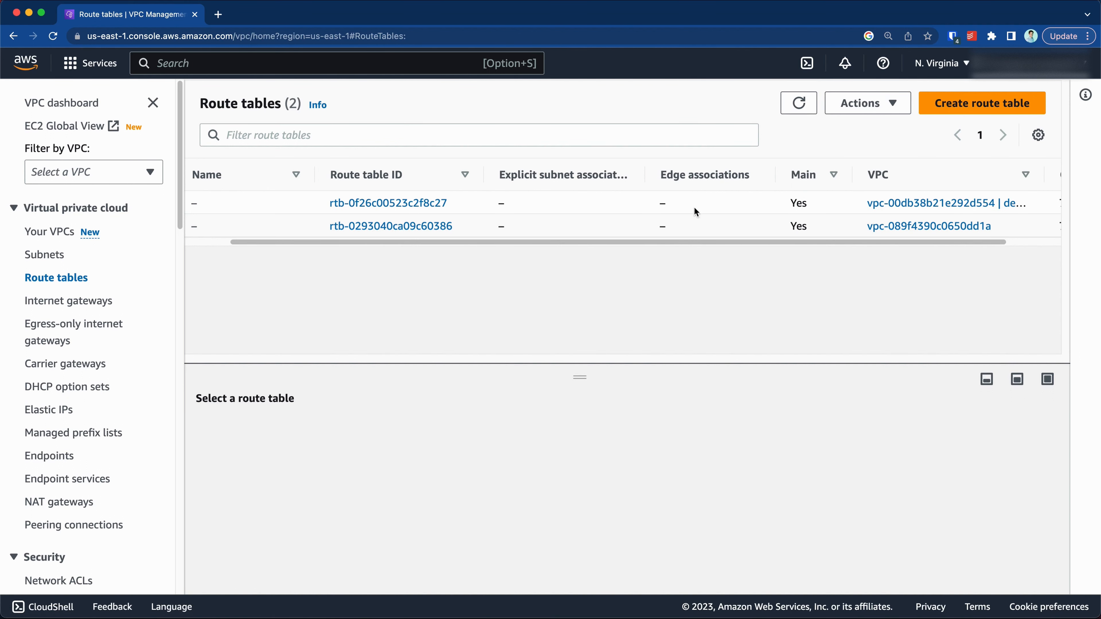
pyautogui.hscroll(-1, 341, 233)
pyautogui.hscroll(-2, 342, 234)
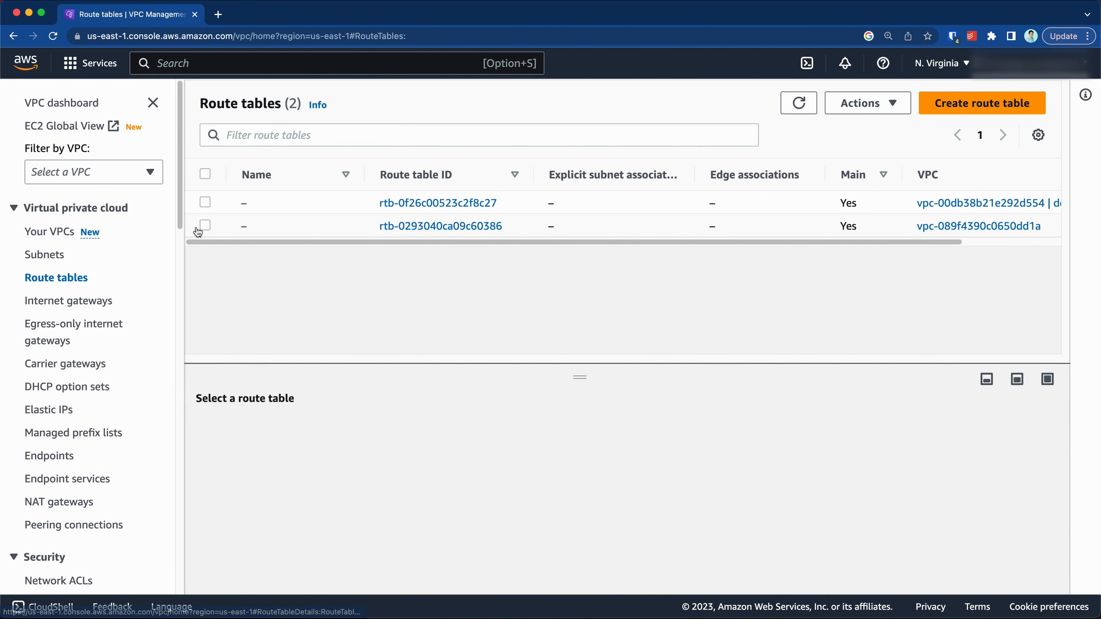
# Start creating a subnet and select demo-vpc as the VPC for it
pyautogui.click(56, 258)
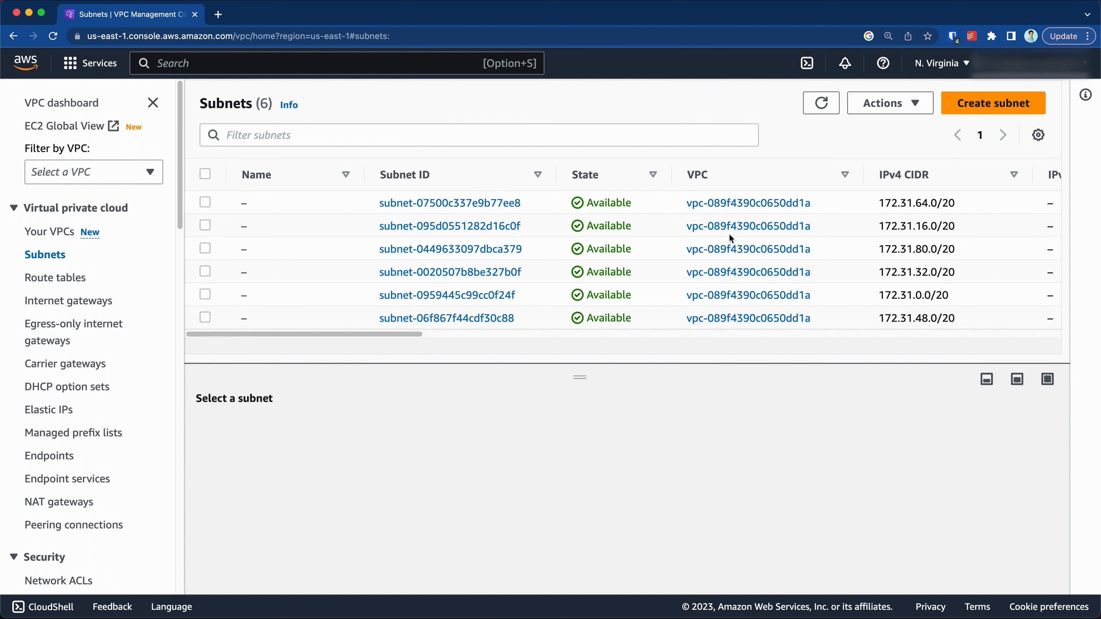
pyautogui.click(995, 109)
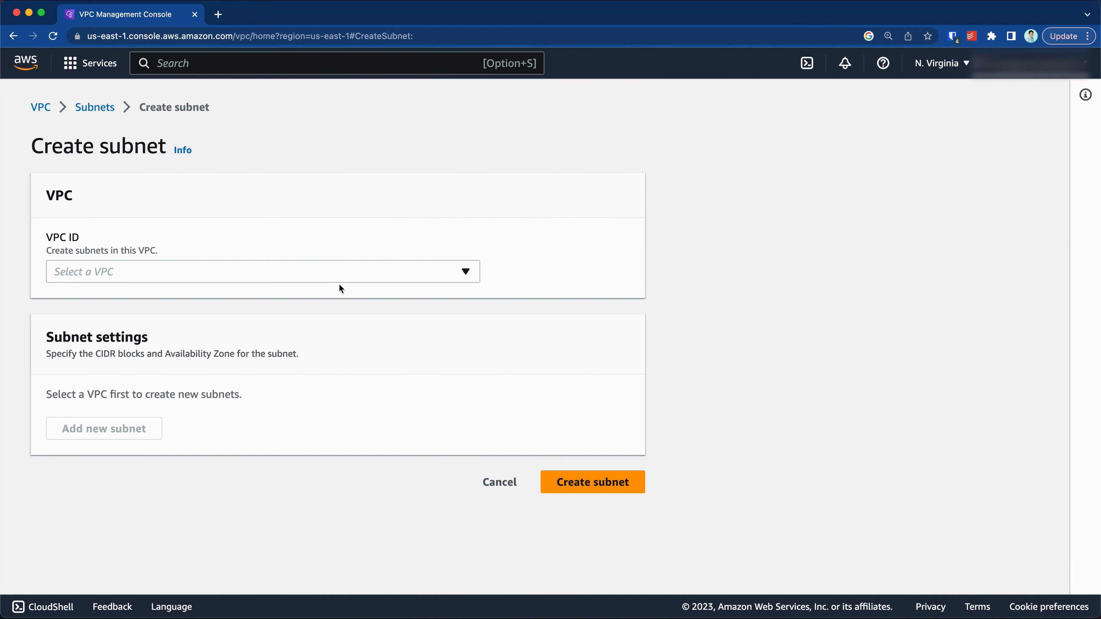
pyautogui.click(330, 270)
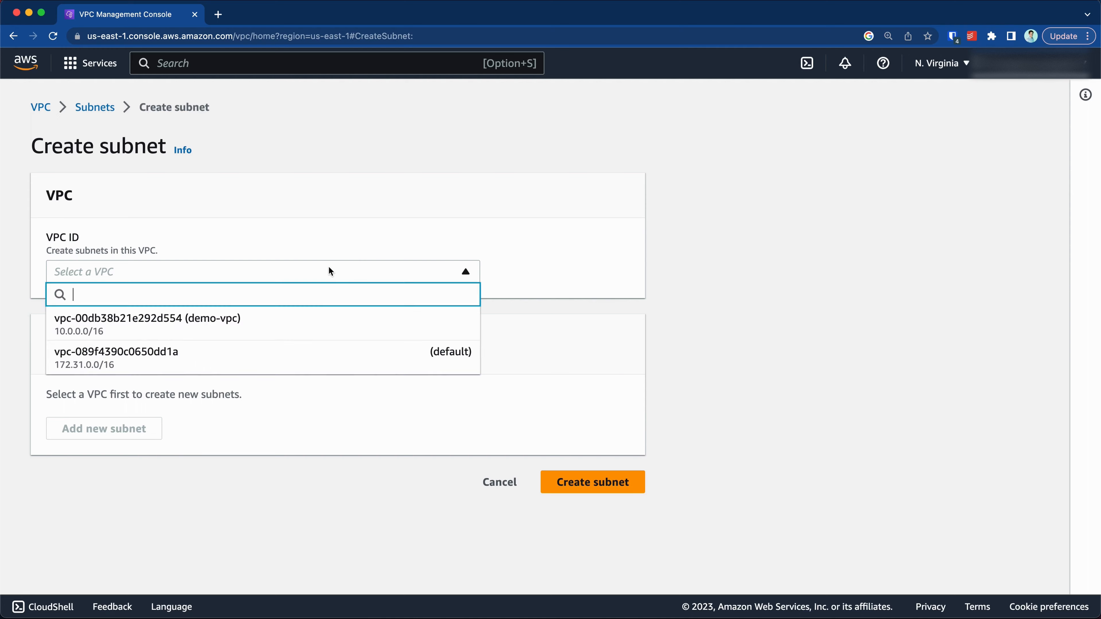
pyautogui.click(229, 323)
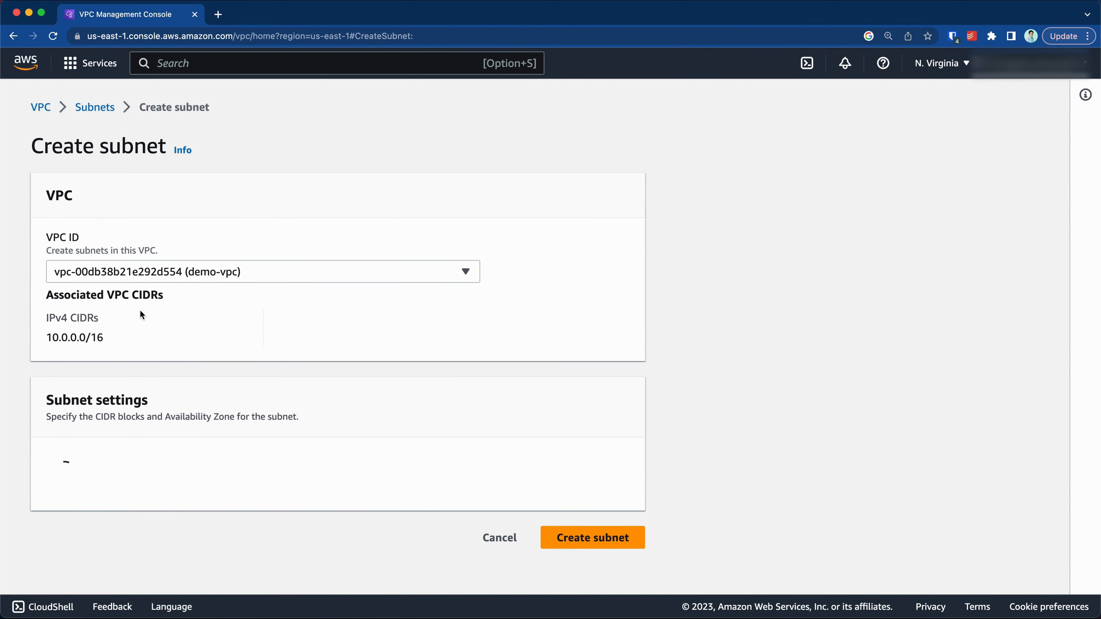
# Name the new subnet demo-subnet-1 and set its availability zone to US East (N. Virginia) / us-east-1a
pyautogui.scroll(-4, 247, 295)
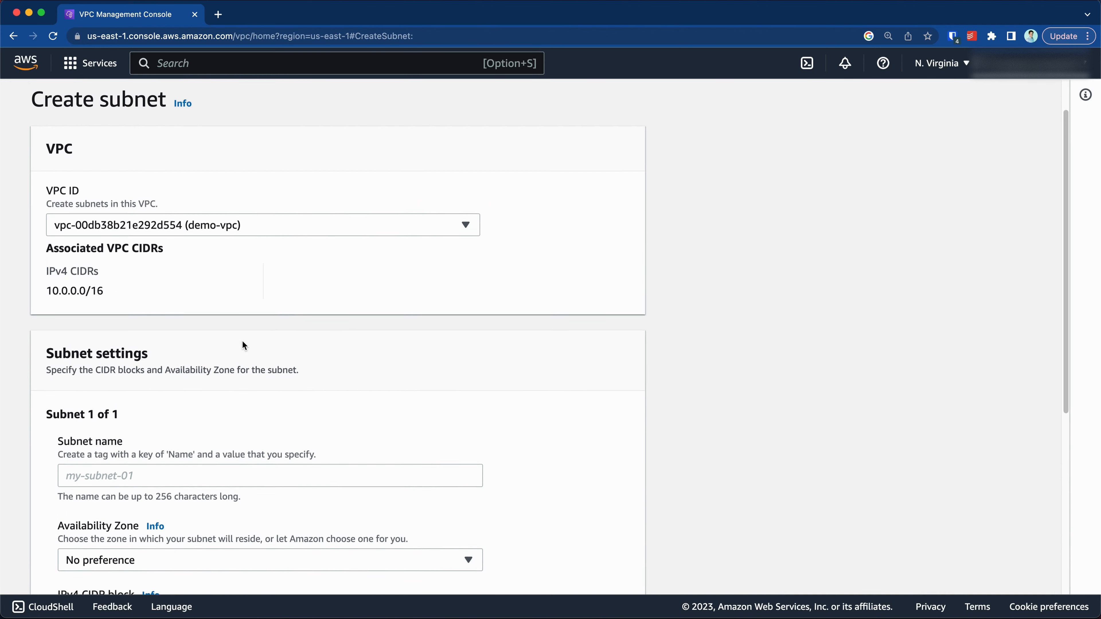
pyautogui.click(214, 445)
pyautogui.write('demo')
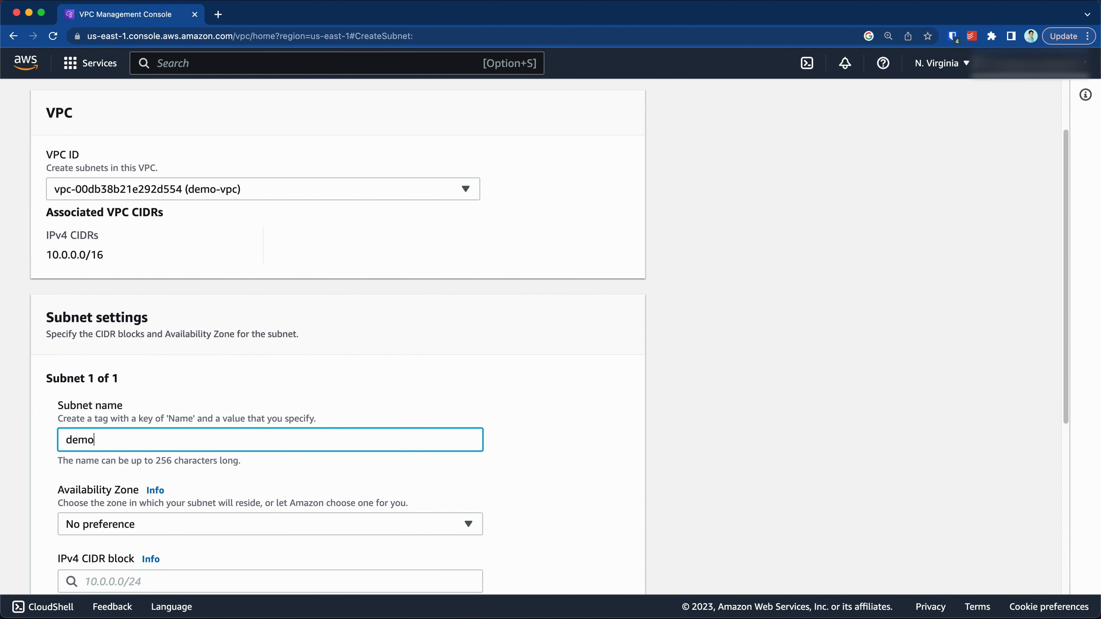
pyautogui.write('-subnet-1')
pyautogui.scroll(-5, 214, 443)
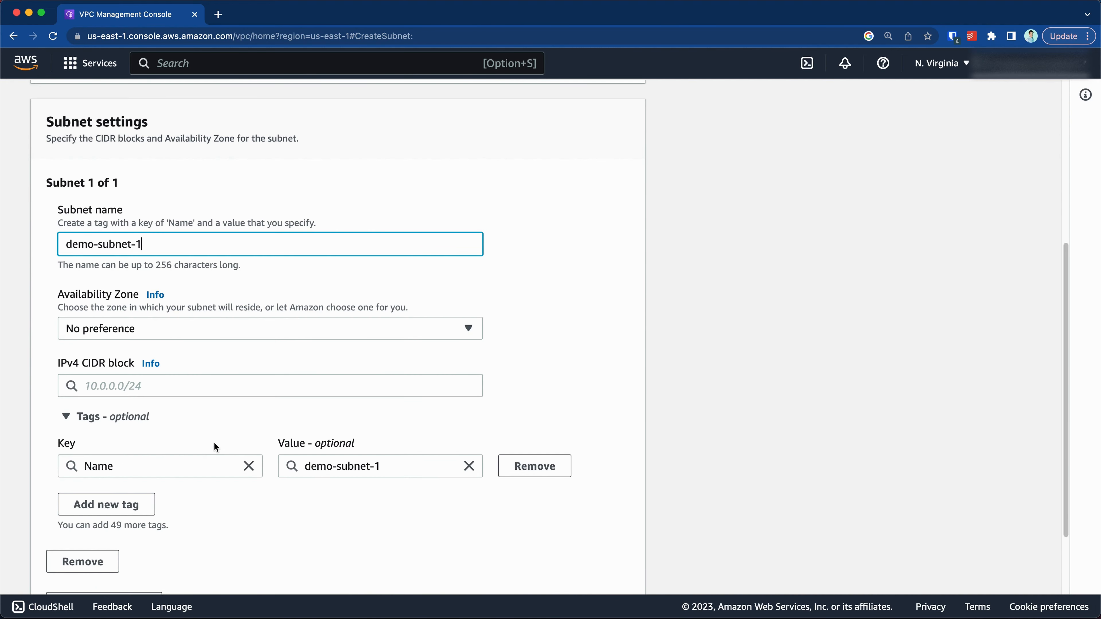
pyautogui.click(193, 337)
pyautogui.click(253, 389)
# Set the subnet's IPv4 CIDR block to 10.0.0.0/24 and create the subnet
pyautogui.scroll(-1, 220, 373)
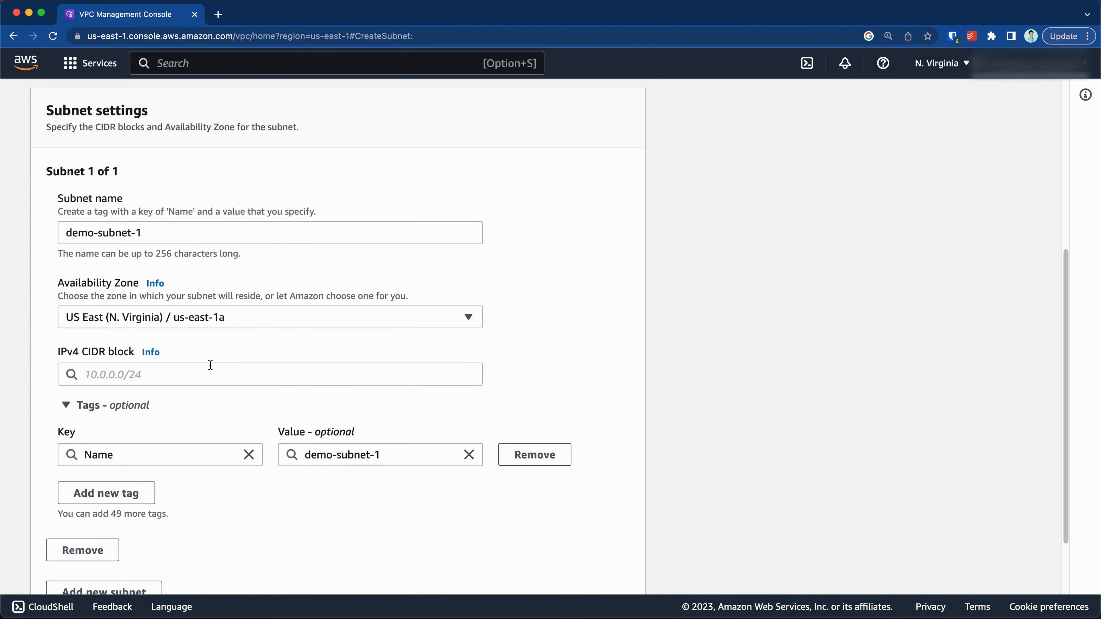
pyautogui.click(178, 375)
pyautogui.write('10.0.0')
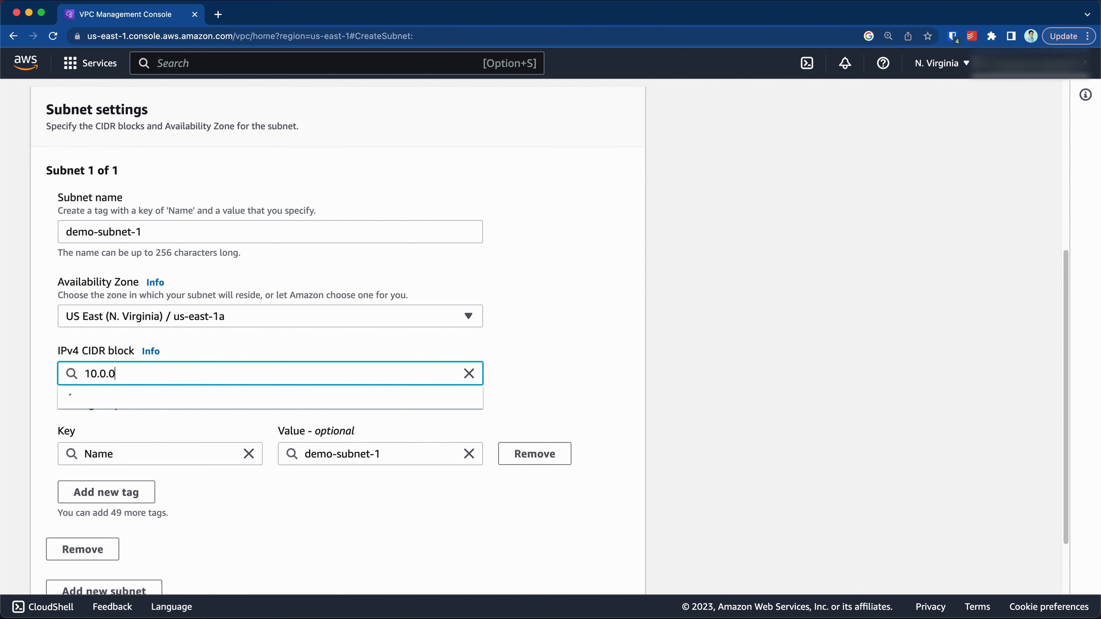
pyautogui.write('.0/24')
pyautogui.click(628, 373)
pyautogui.scroll(-4, 368, 404)
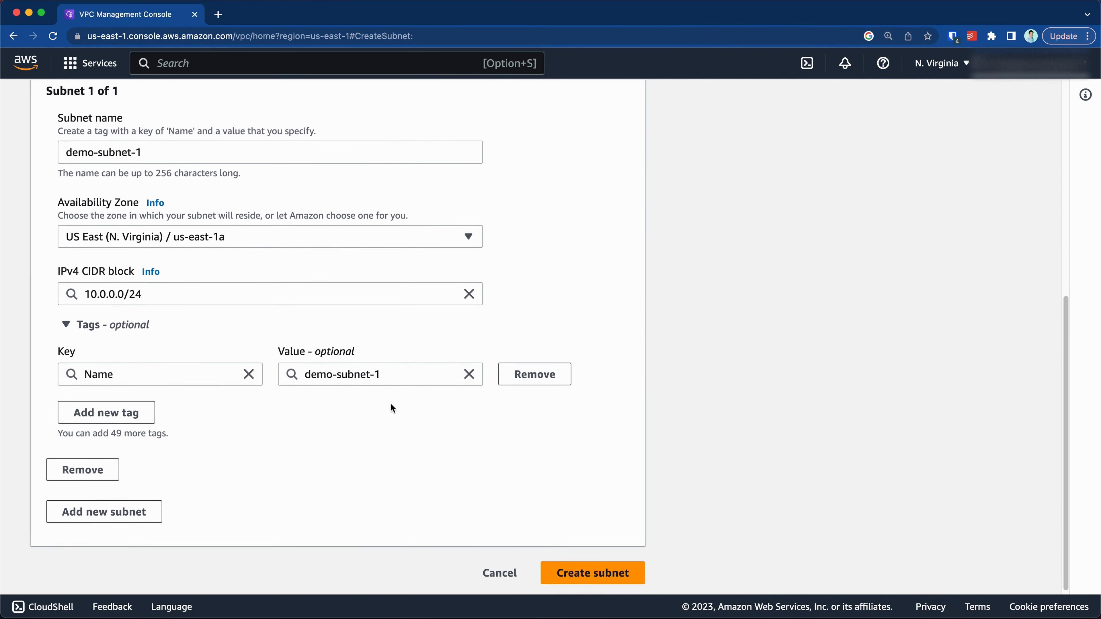
pyautogui.click(571, 568)
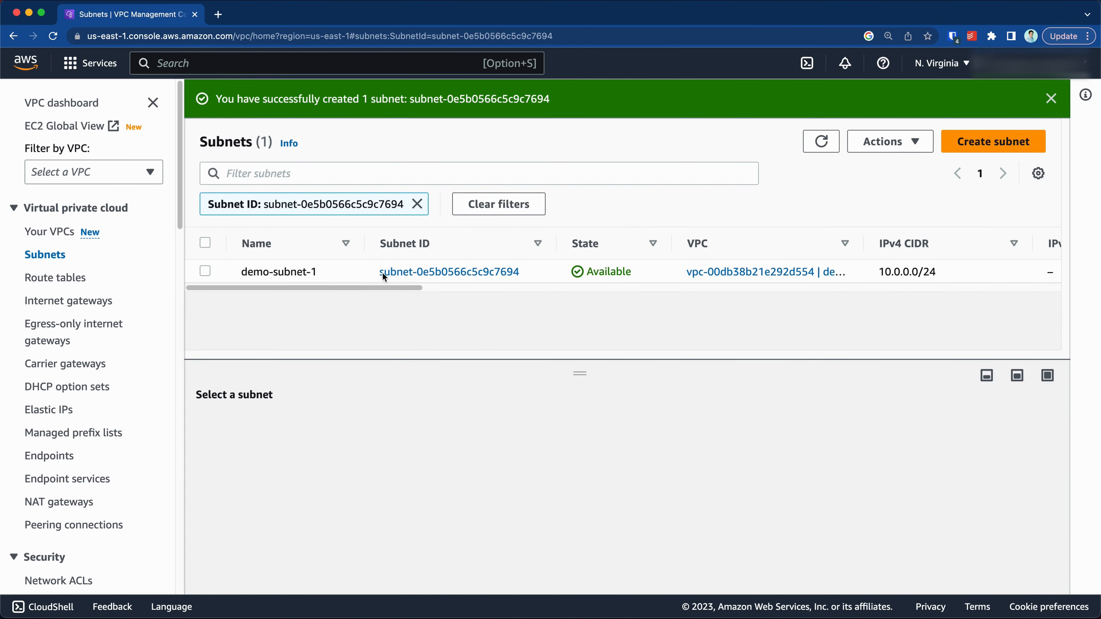
# Open demo-subnet-1 and review its details, including its VPC, availability zone and route table
pyautogui.click(383, 274)
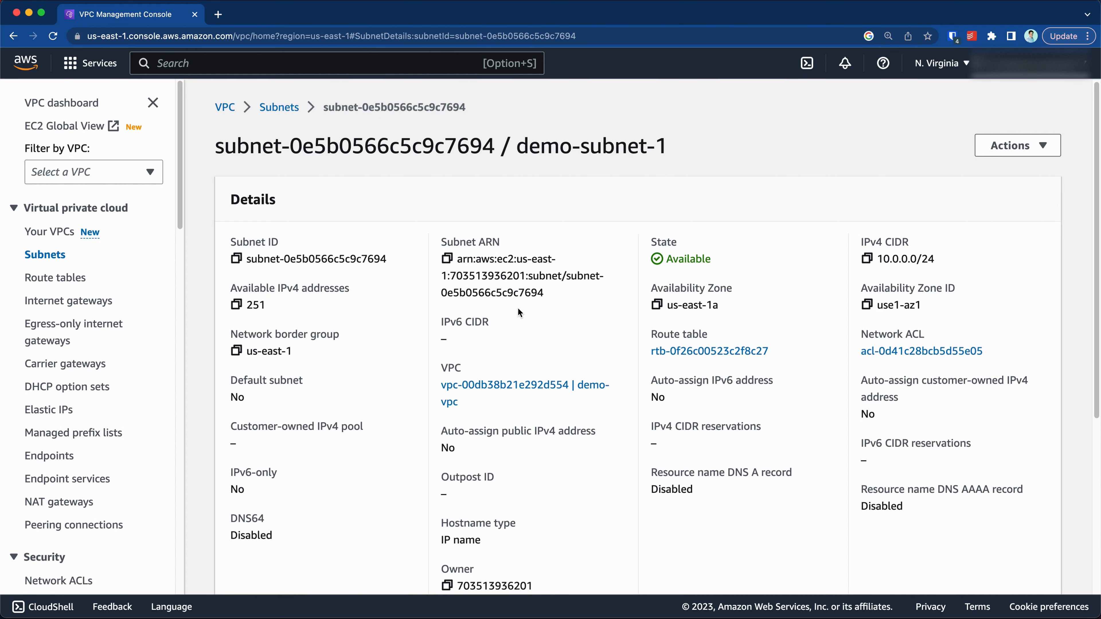
pyautogui.scroll(-1, 503, 287)
pyautogui.tripleClick(506, 220)
pyautogui.click(657, 303)
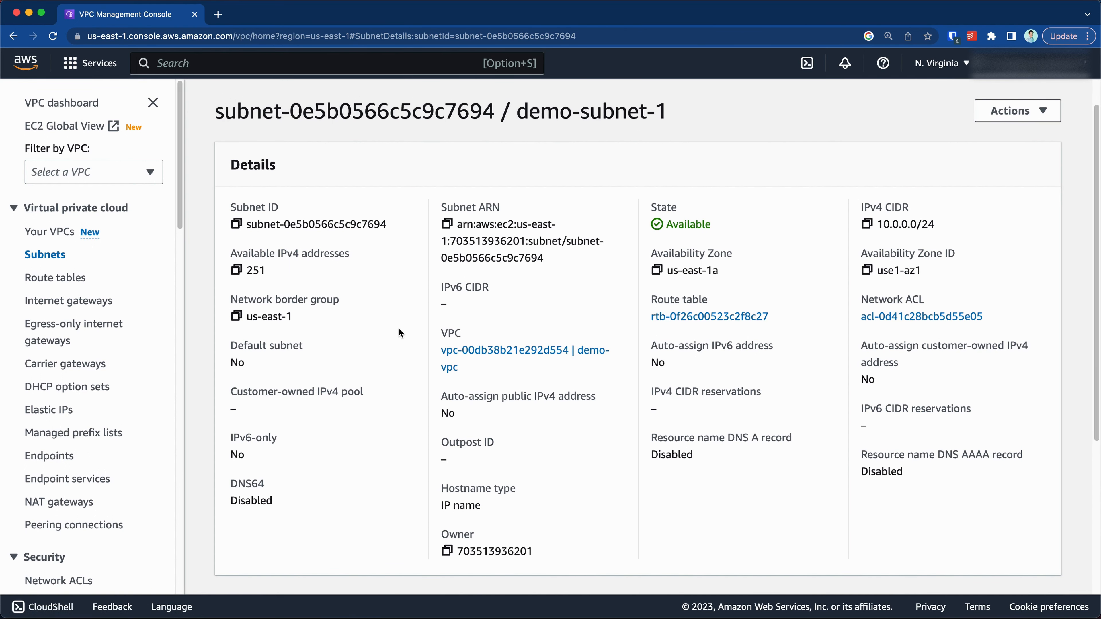
pyautogui.scroll(-5, 399, 330)
pyautogui.scroll(6, 602, 356)
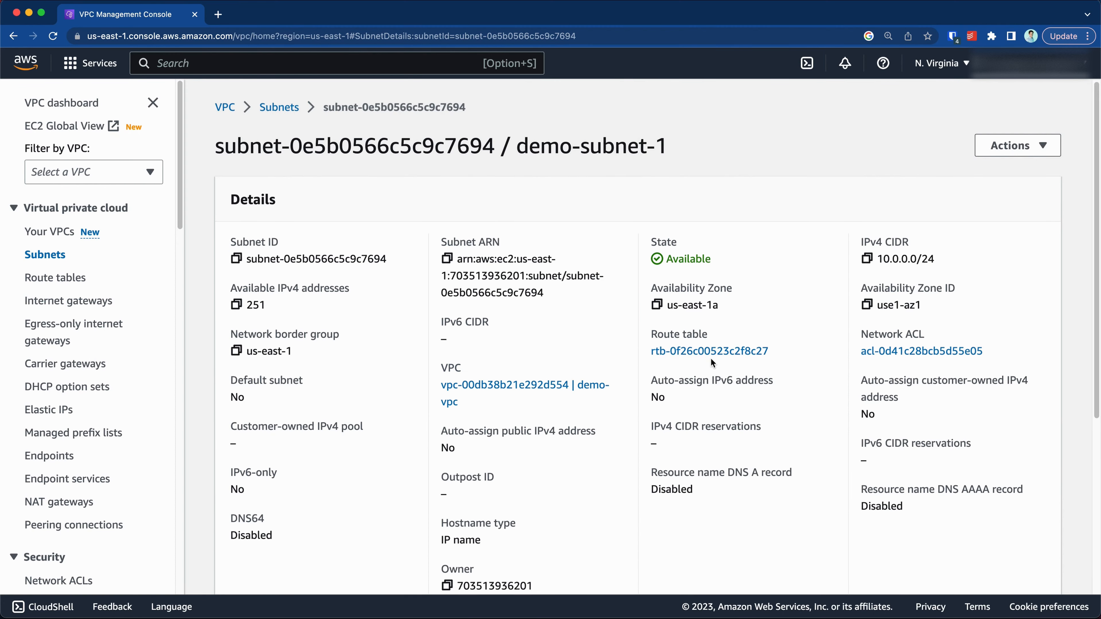
# View the routes of demo-subnet-1, then open its associated route table and check which VPC it belongs to
pyautogui.scroll(-6, 689, 391)
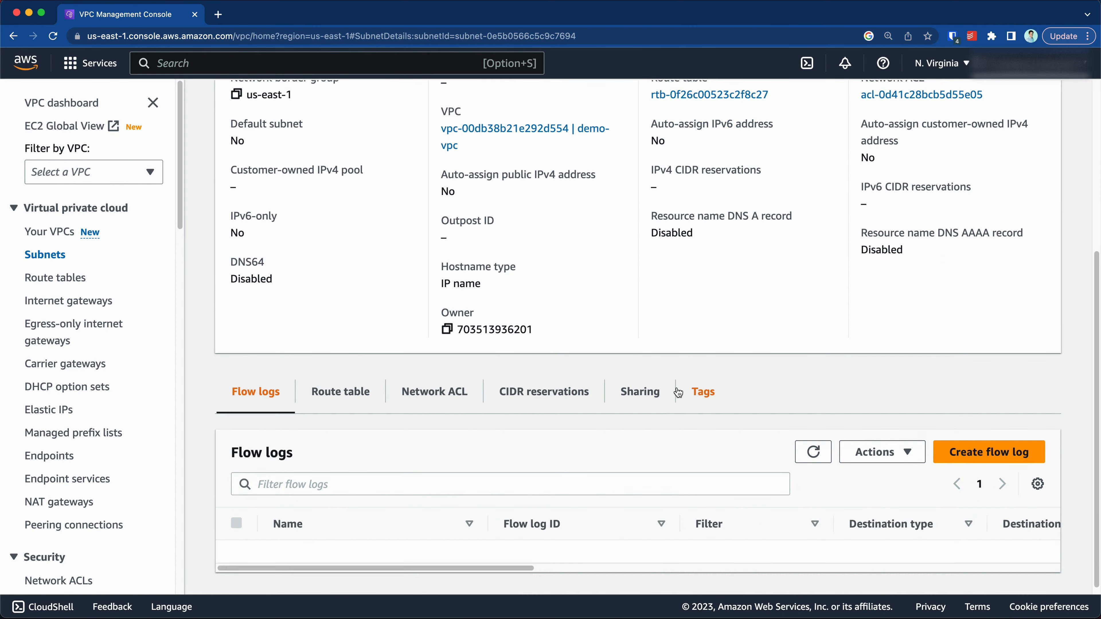
pyautogui.click(367, 392)
pyautogui.scroll(-2, 429, 446)
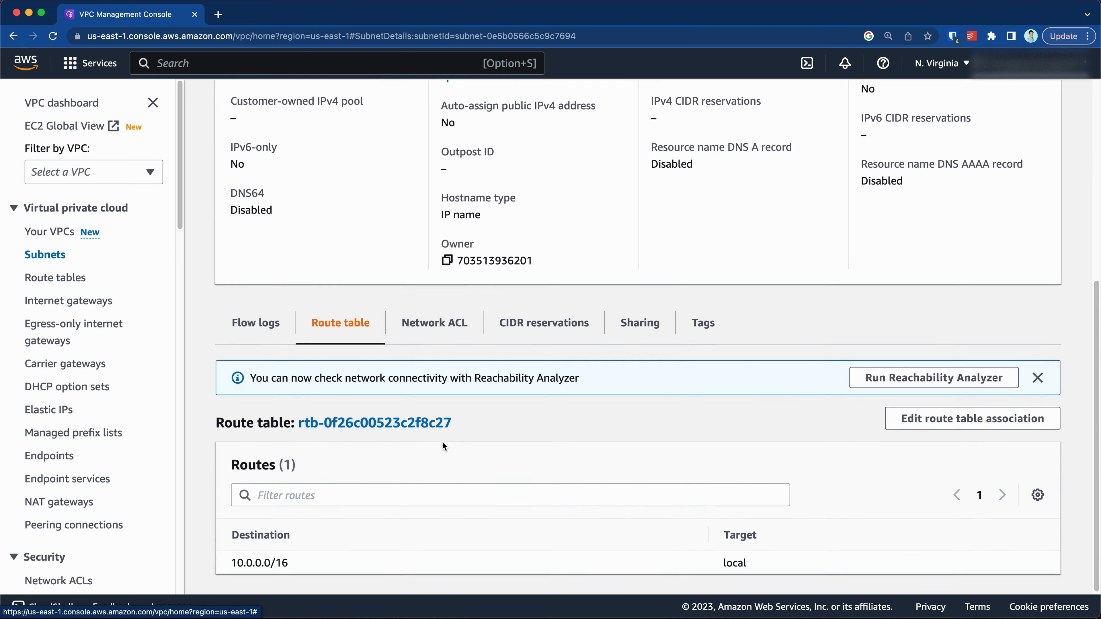
pyautogui.click(376, 421)
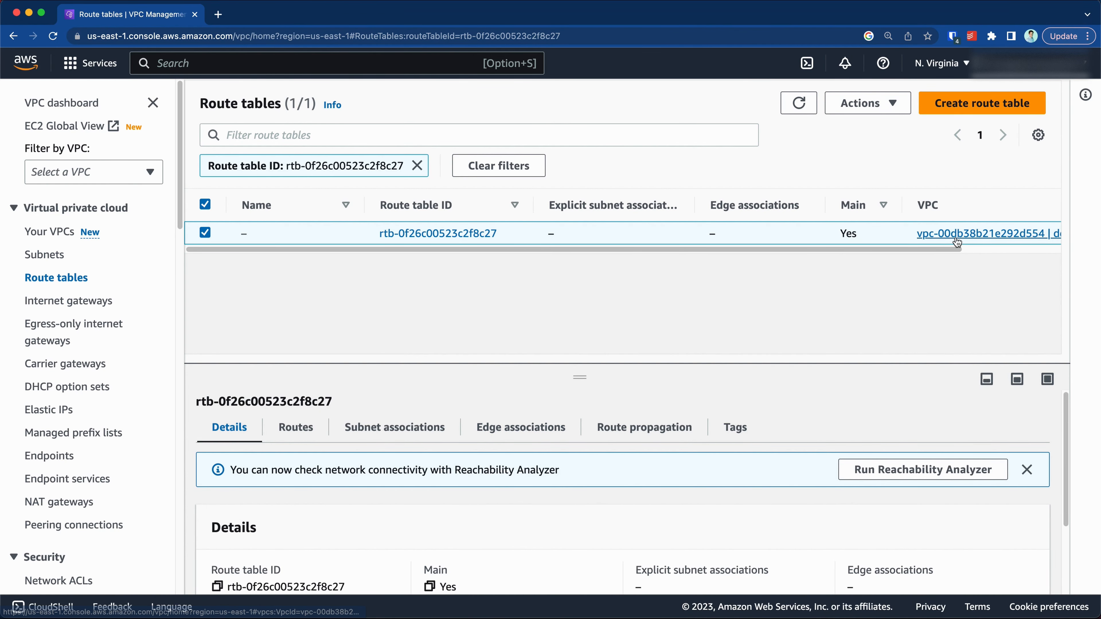
pyautogui.hscroll(3, 954, 236)
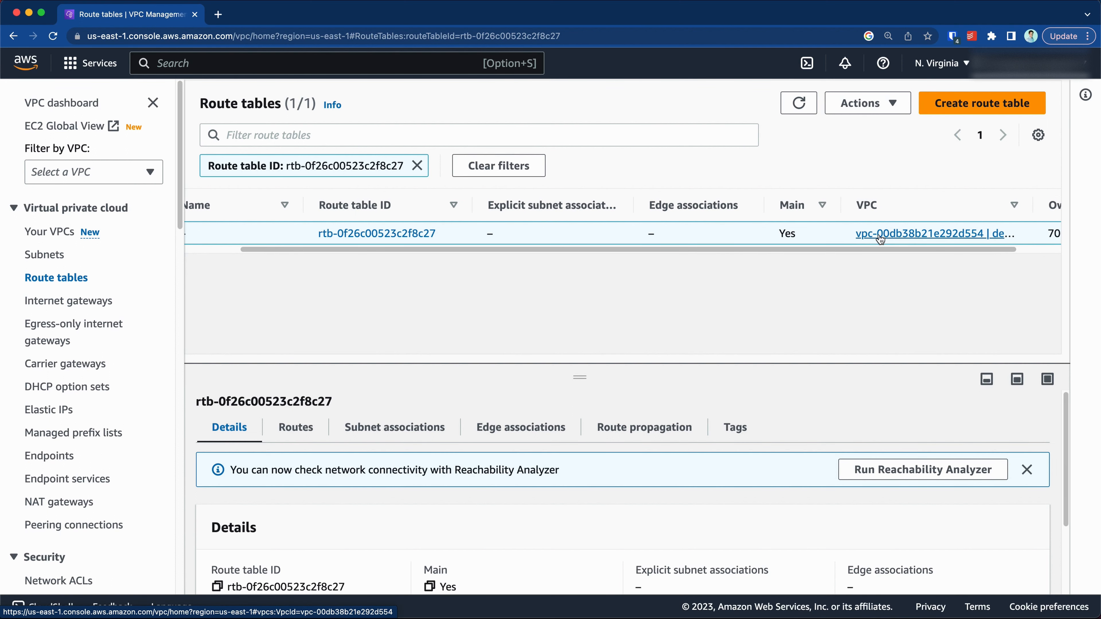
pyautogui.hscroll(-3, 969, 236)
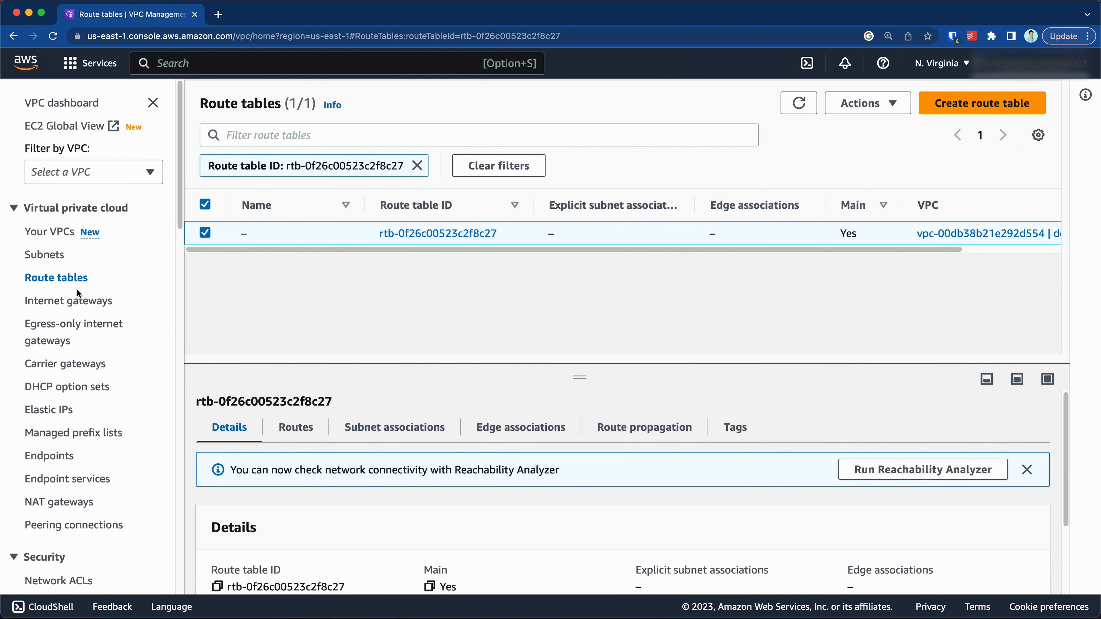
# Show the unfiltered list of route tables and open the details page of demo-vpc's main route table
pyautogui.click(77, 279)
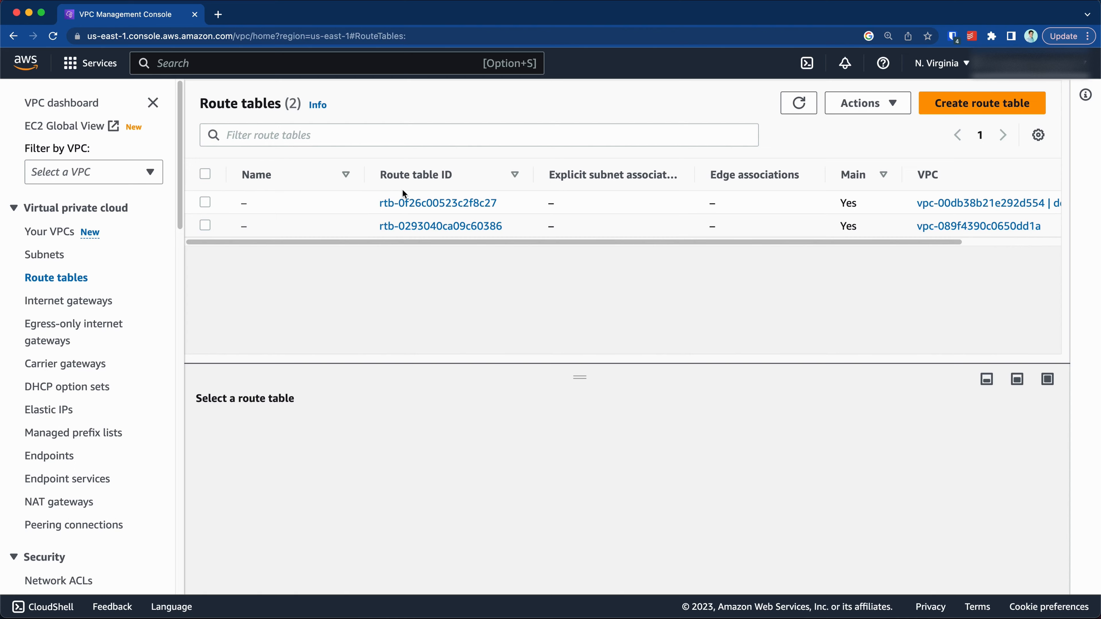
pyautogui.click(428, 204)
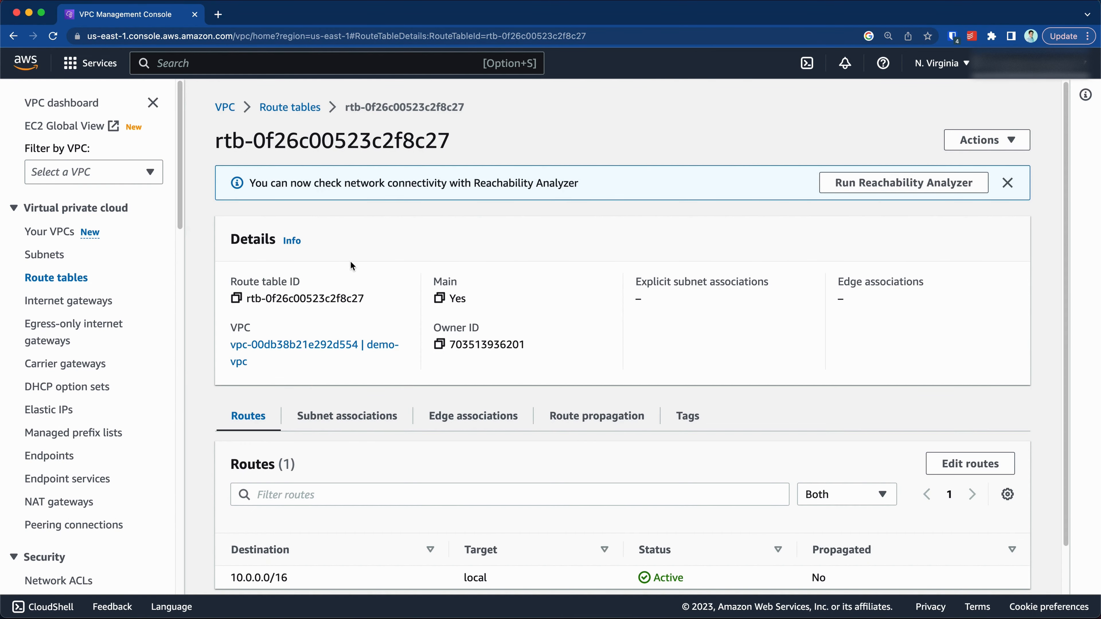
pyautogui.scroll(-2, 362, 265)
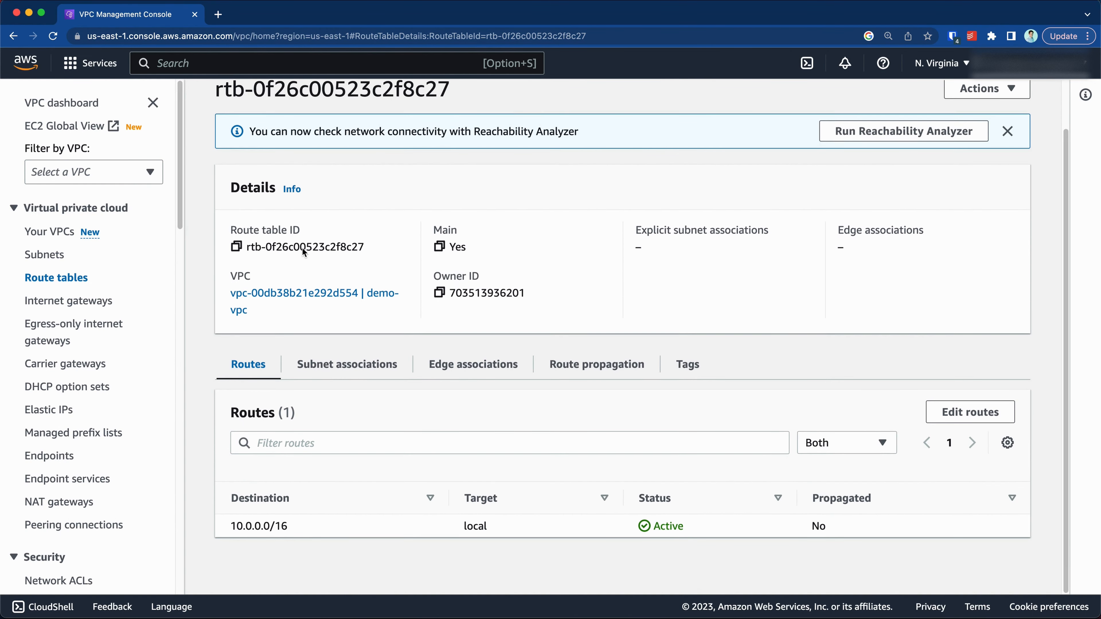
# Return to the route tables list and inspect the routes of demo-vpc's route table in an enlarged details pane
pyautogui.click(14, 36)
pyautogui.click(210, 204)
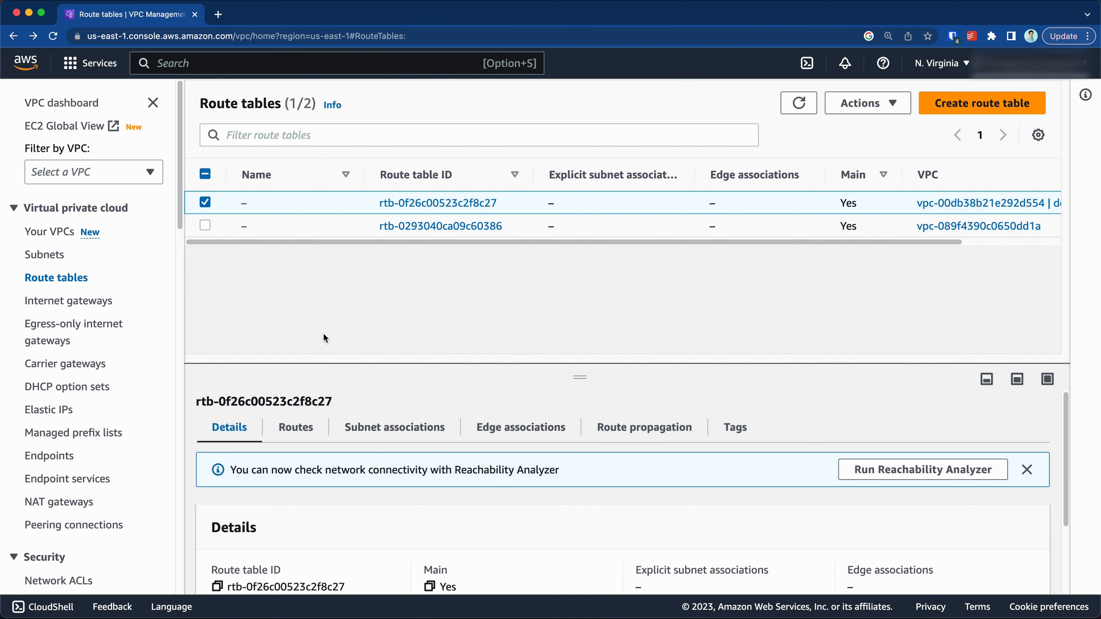
pyautogui.click(295, 434)
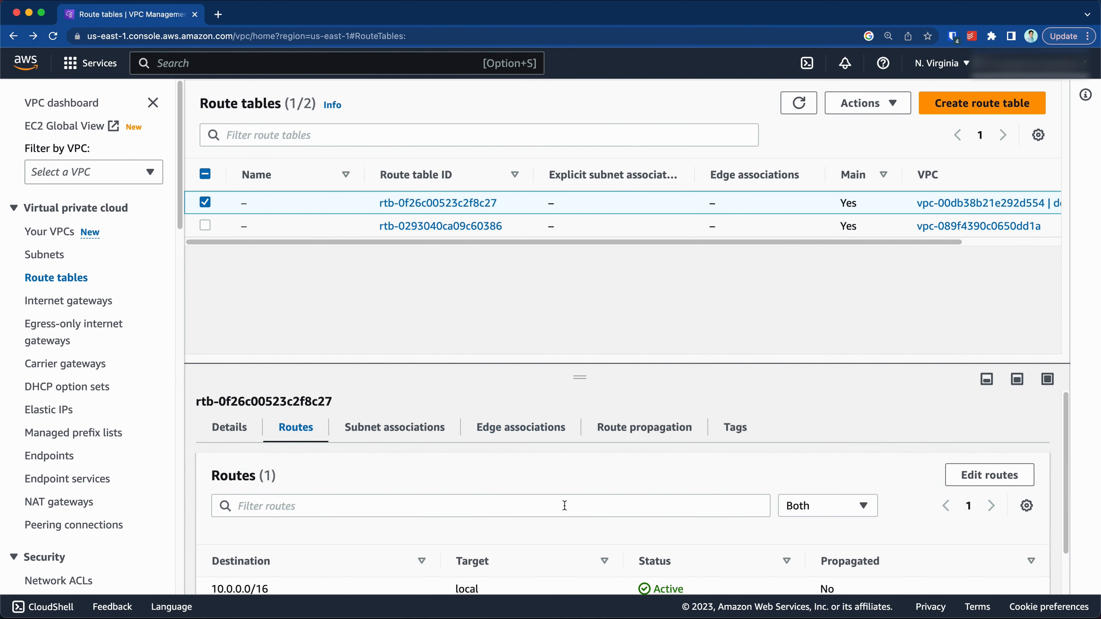
pyautogui.scroll(-2, 563, 507)
pyautogui.moveTo(796, 373); pyautogui.dragTo(802, 342)
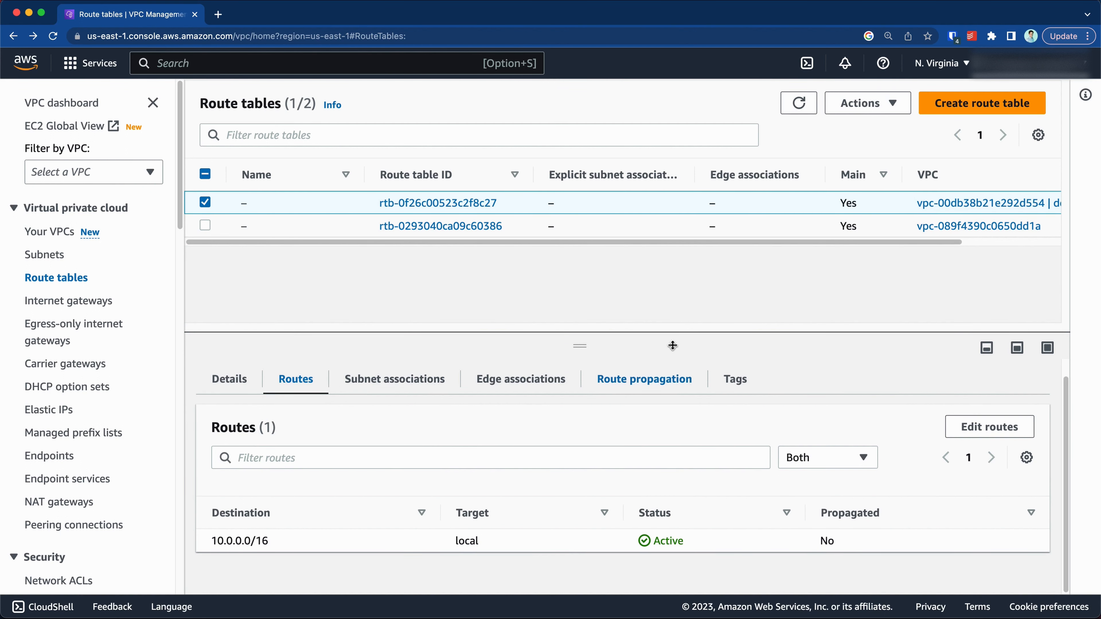
# Select only the default VPC's route table and resize the list's VPC column to fit the full VPC names
pyautogui.click(207, 203)
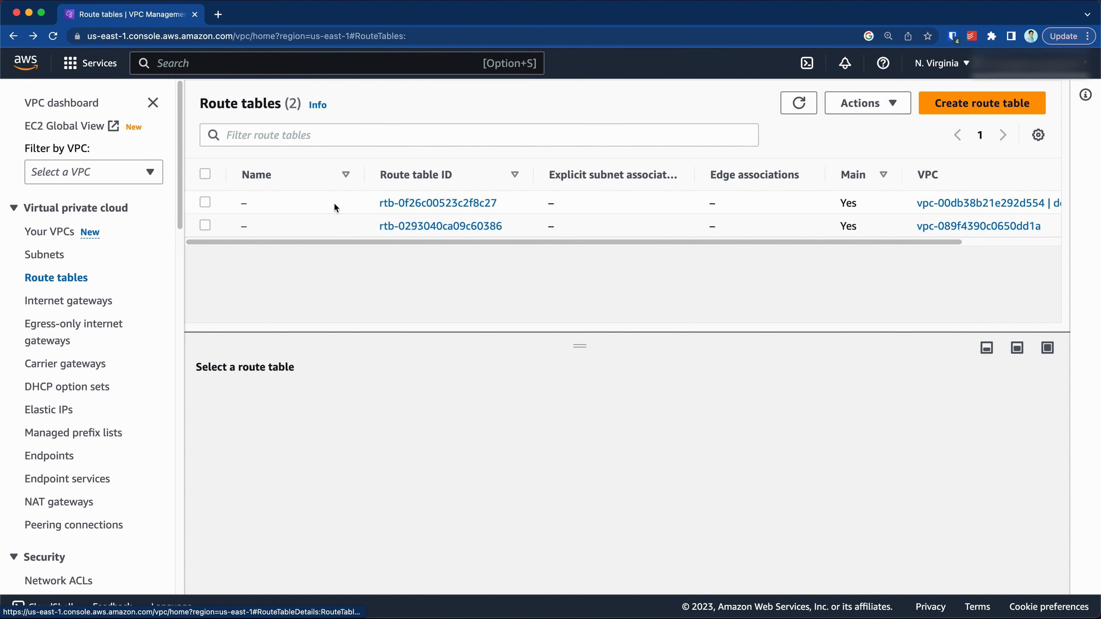
pyautogui.click(218, 231)
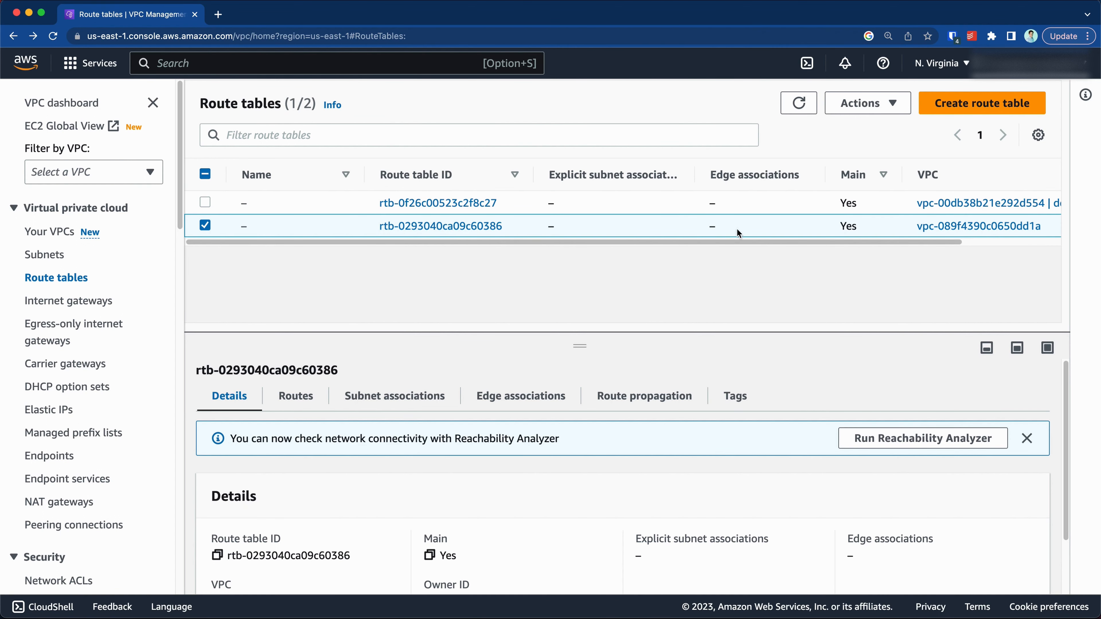
pyautogui.hscroll(3, 959, 215)
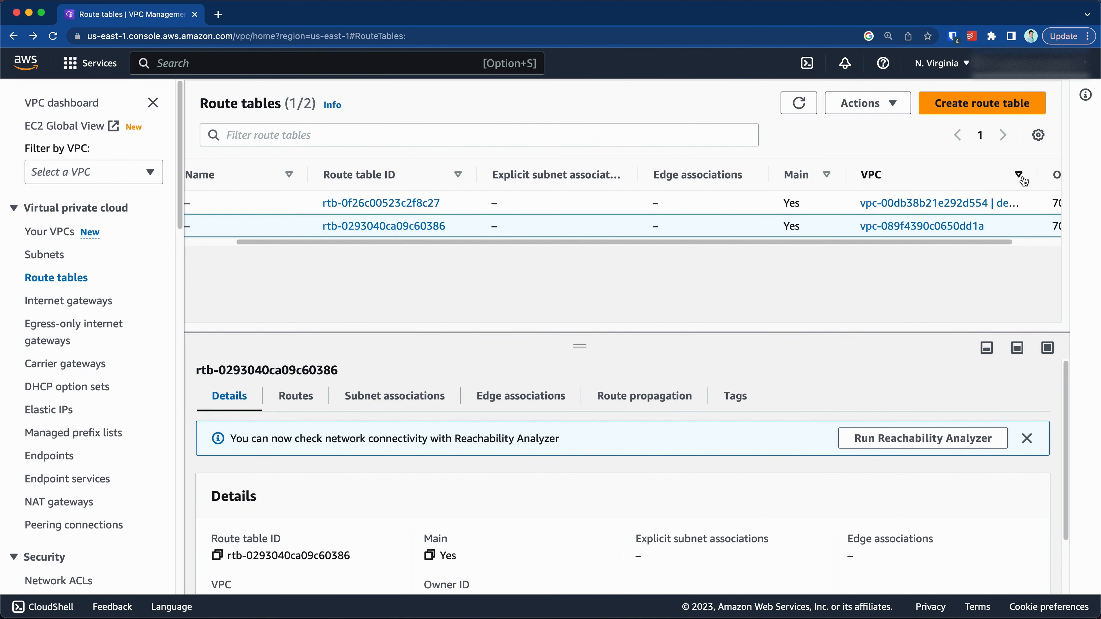
pyautogui.hscroll(3, 1024, 181)
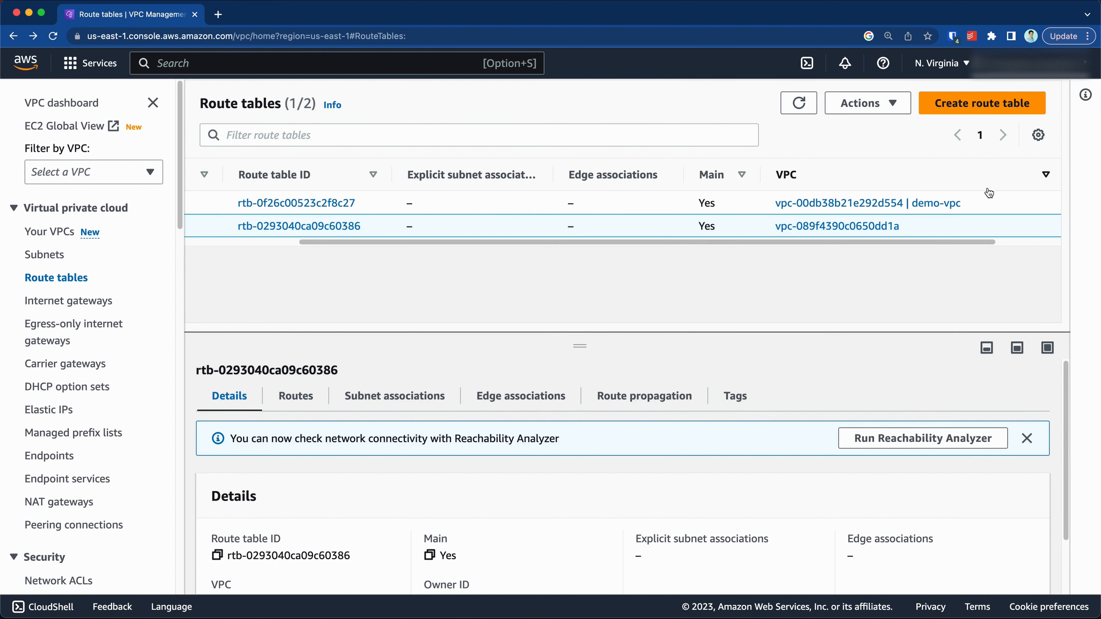
pyautogui.hscroll(3, 954, 182)
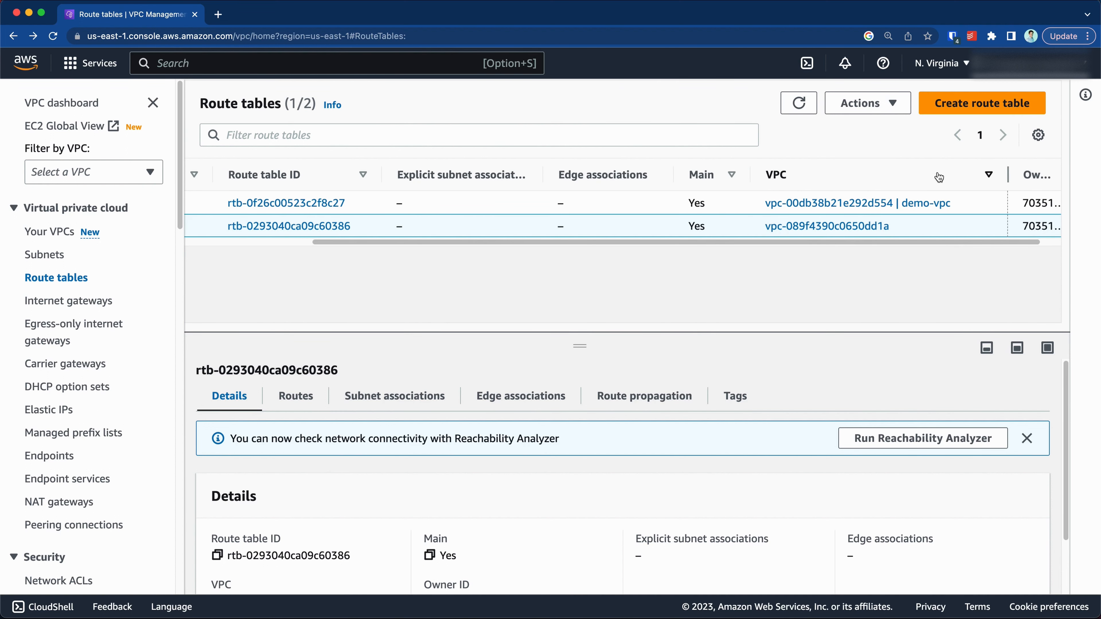
pyautogui.moveTo(940, 177); pyautogui.dragTo(923, 177)
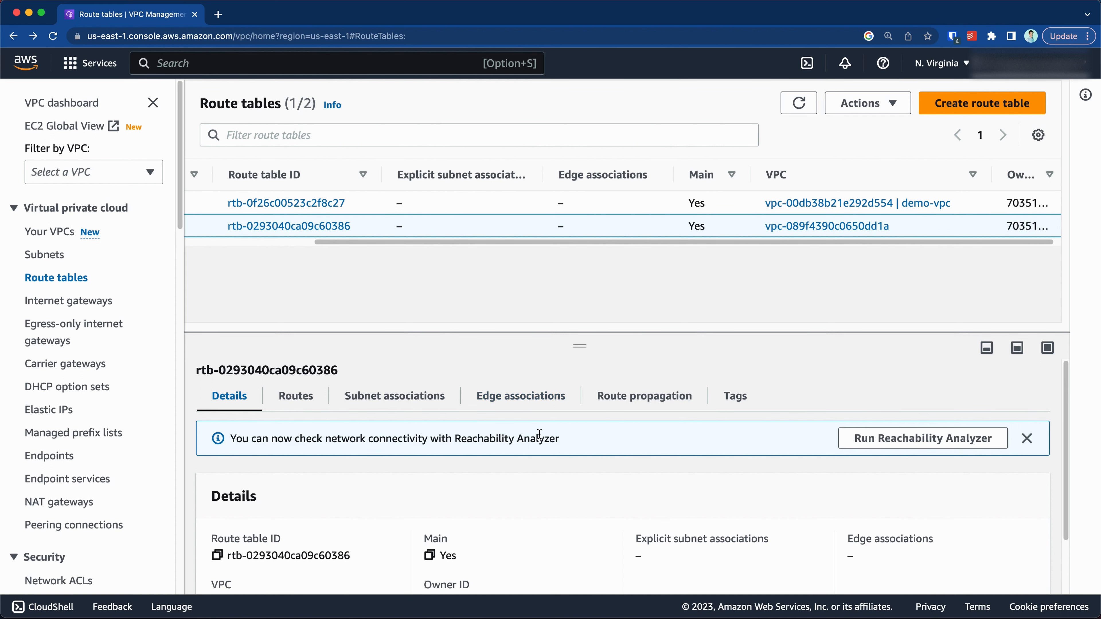
# Examine the destinations and targets of the routes in the default VPC's route table
pyautogui.click(295, 396)
pyautogui.hscroll(-5, 413, 235)
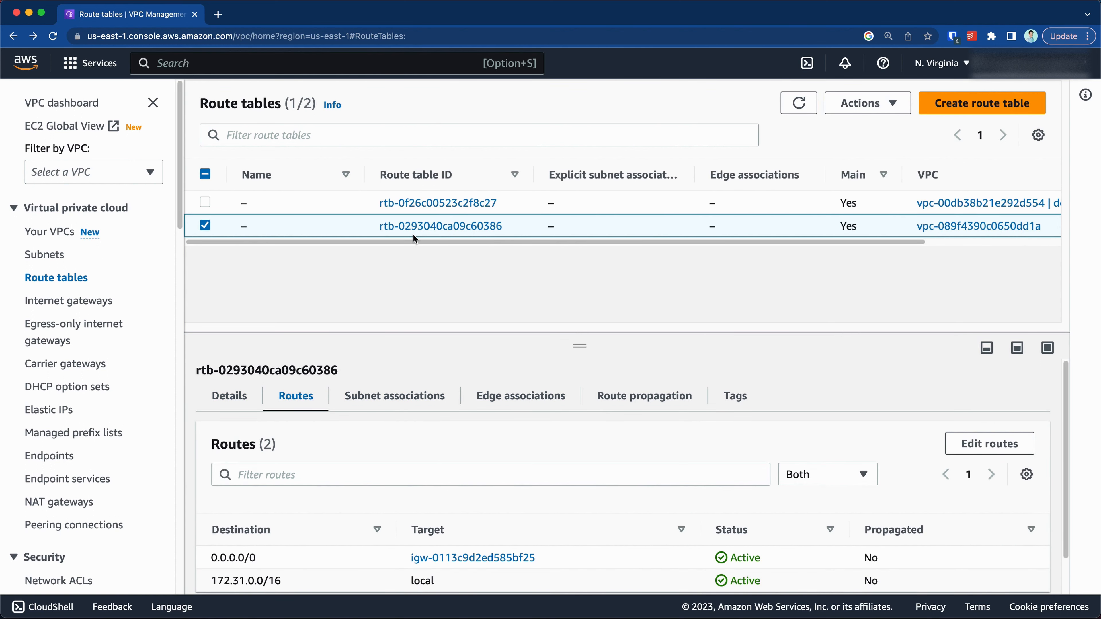
pyautogui.scroll(-2, 418, 417)
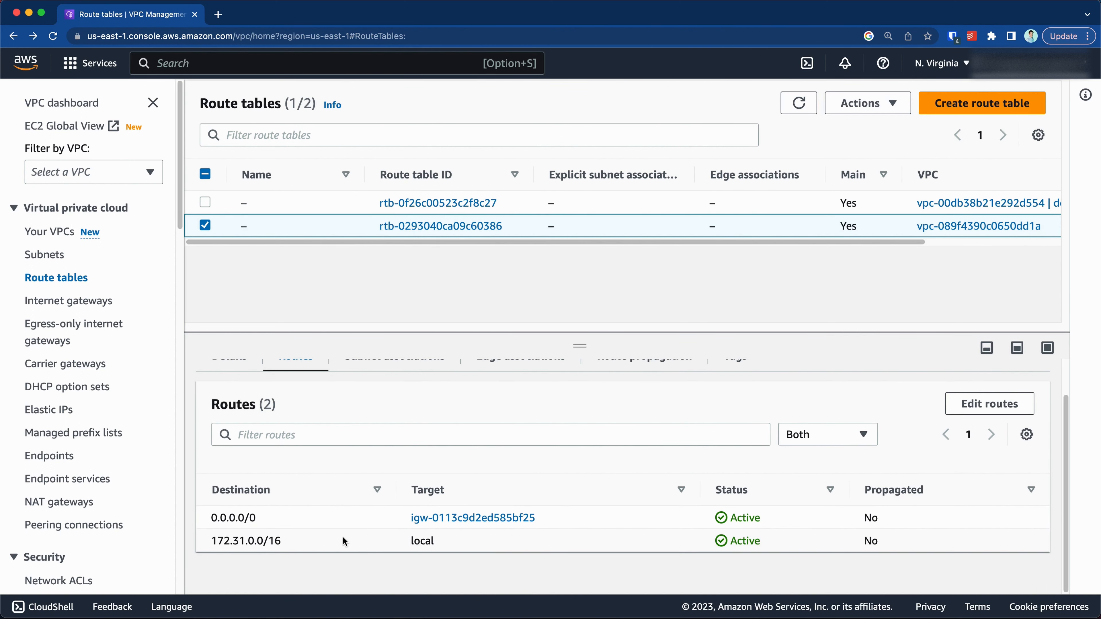
pyautogui.click(210, 519)
pyautogui.click(275, 518)
# Switch the selection to demo-vpc's route table and examine its routes for comparison with the default VPC's
pyautogui.click(205, 226)
pyautogui.click(205, 202)
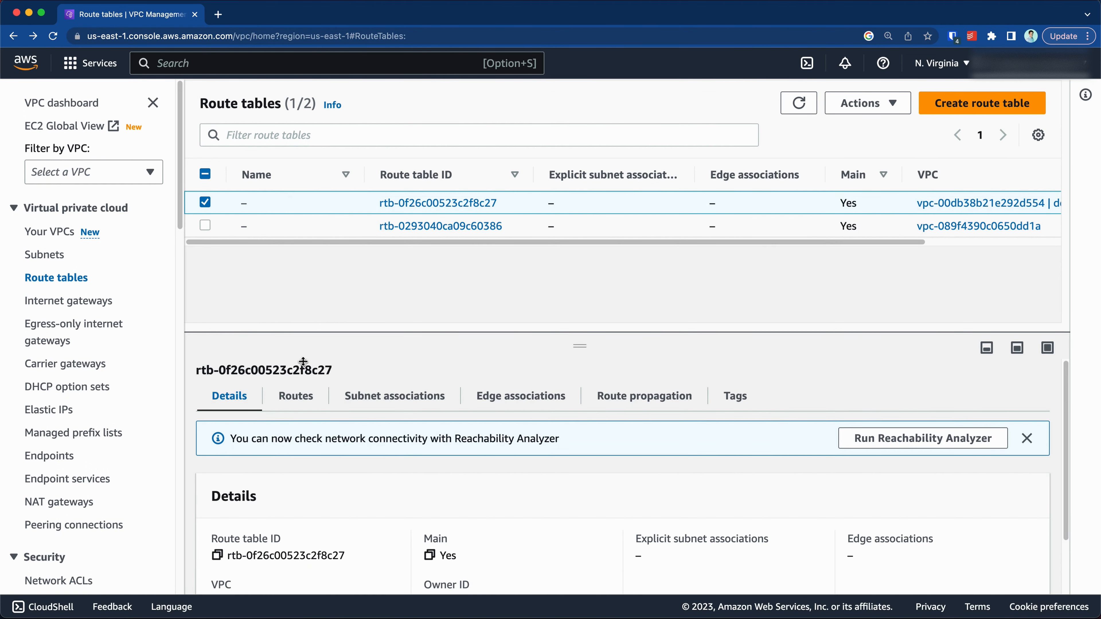
pyautogui.scroll(-3, 303, 364)
pyautogui.scroll(2, 301, 370)
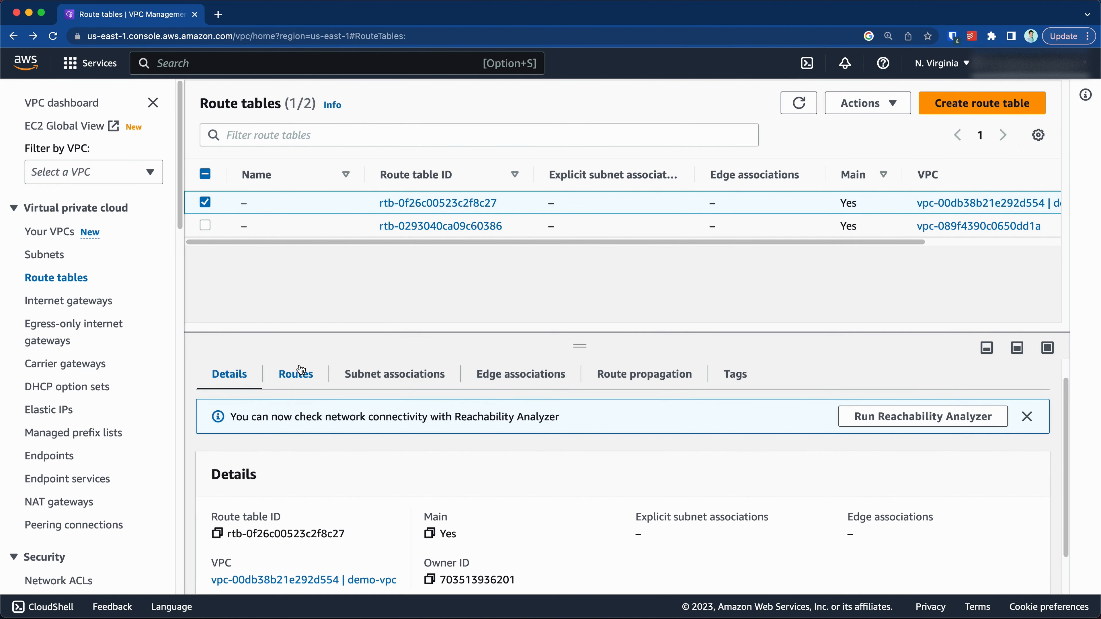
pyautogui.click(302, 371)
pyautogui.scroll(-1, 366, 481)
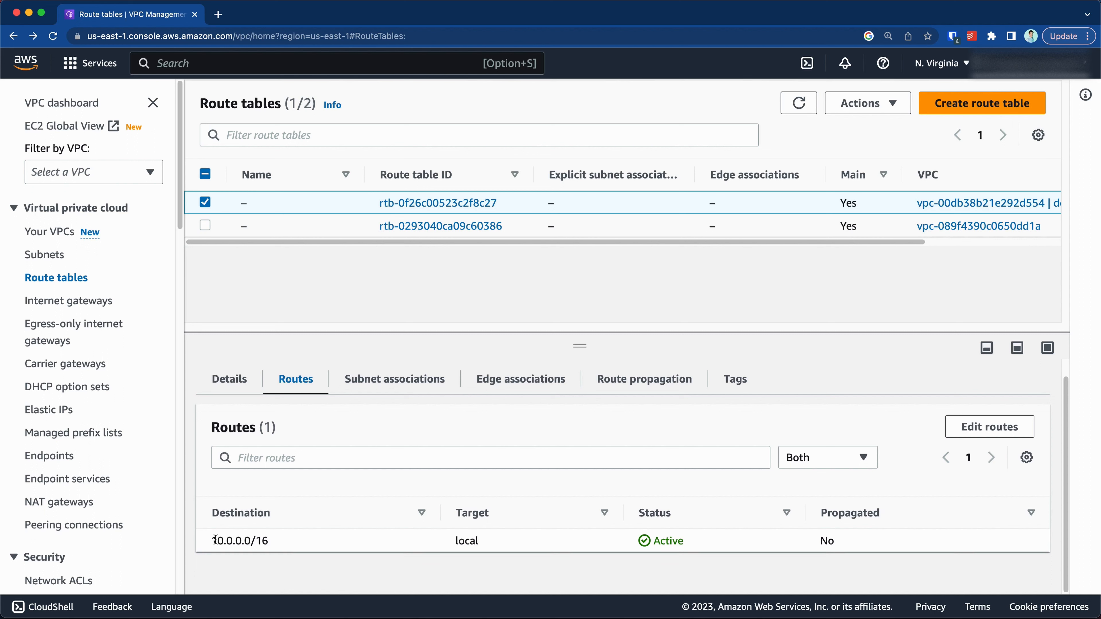
pyautogui.moveTo(216, 540); pyautogui.dragTo(244, 540)
pyautogui.click(255, 540)
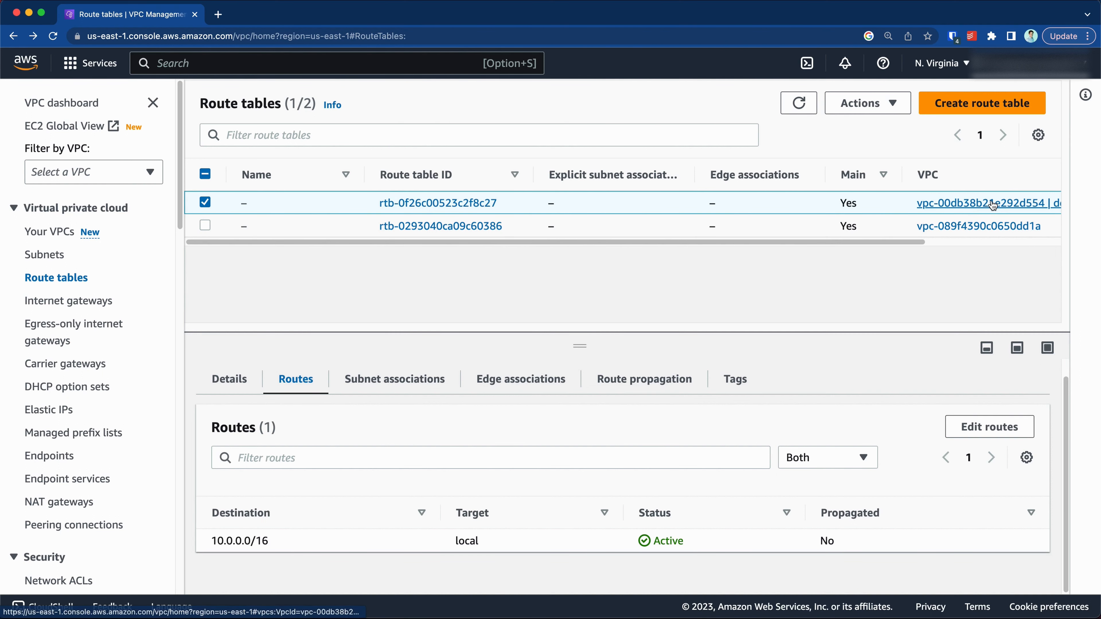
# Return to the subnets list and filter it by demo-vpc's VPC ID
pyautogui.click(205, 202)
pyautogui.click(49, 260)
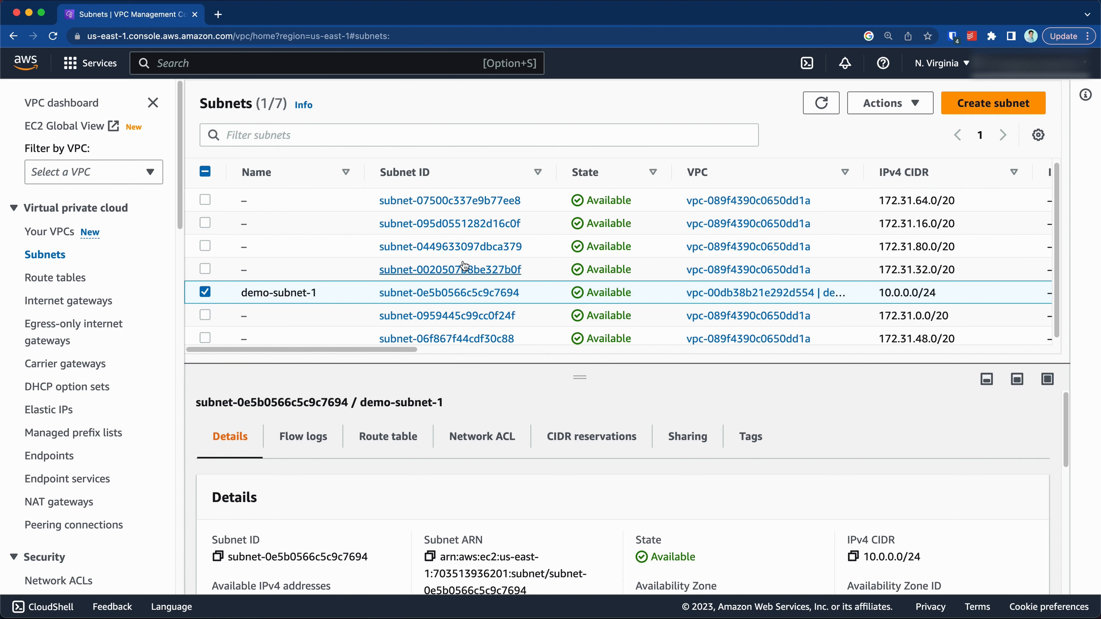
pyautogui.click(565, 135)
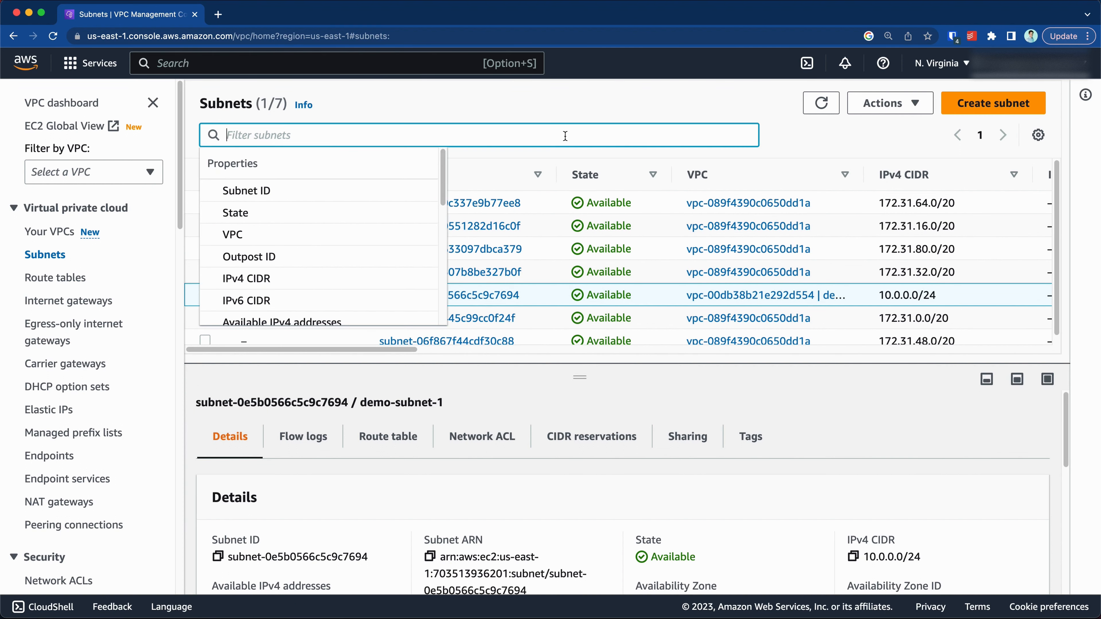
pyautogui.click(356, 234)
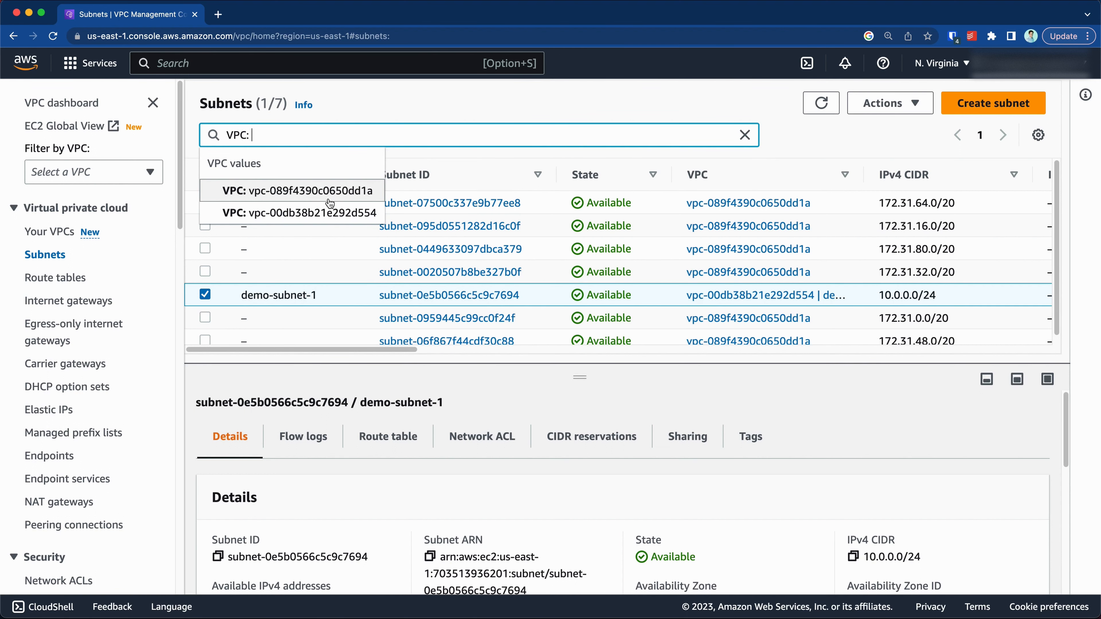
pyautogui.click(323, 213)
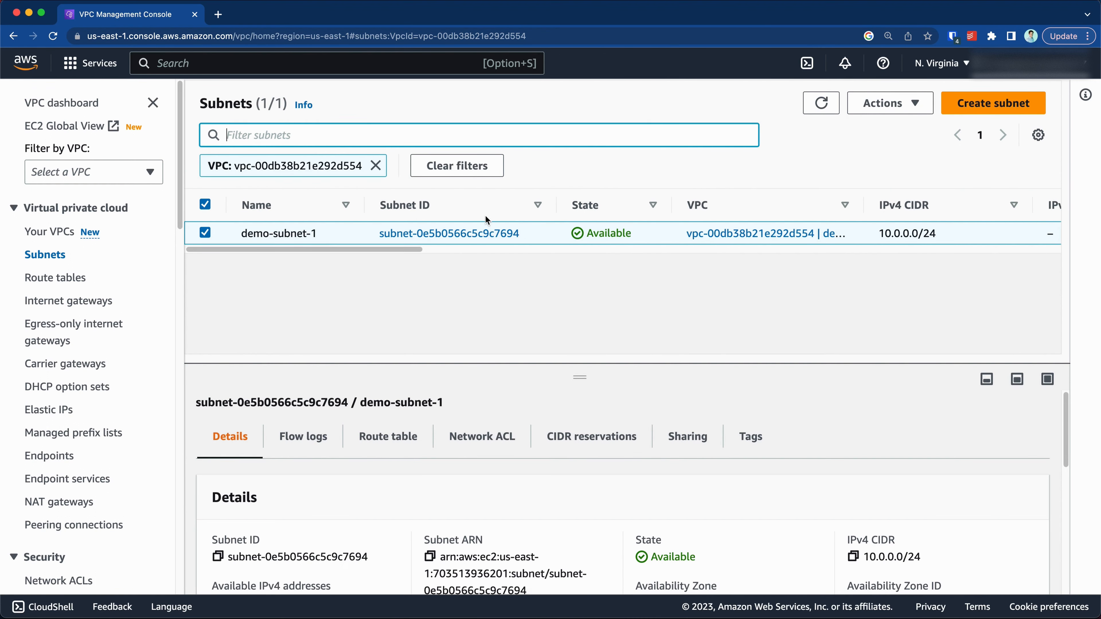
# Start a new subnet in demo-vpc named demo-subnet-2, placed in availability zone us-east-1b
pyautogui.click(994, 102)
pyautogui.click(299, 280)
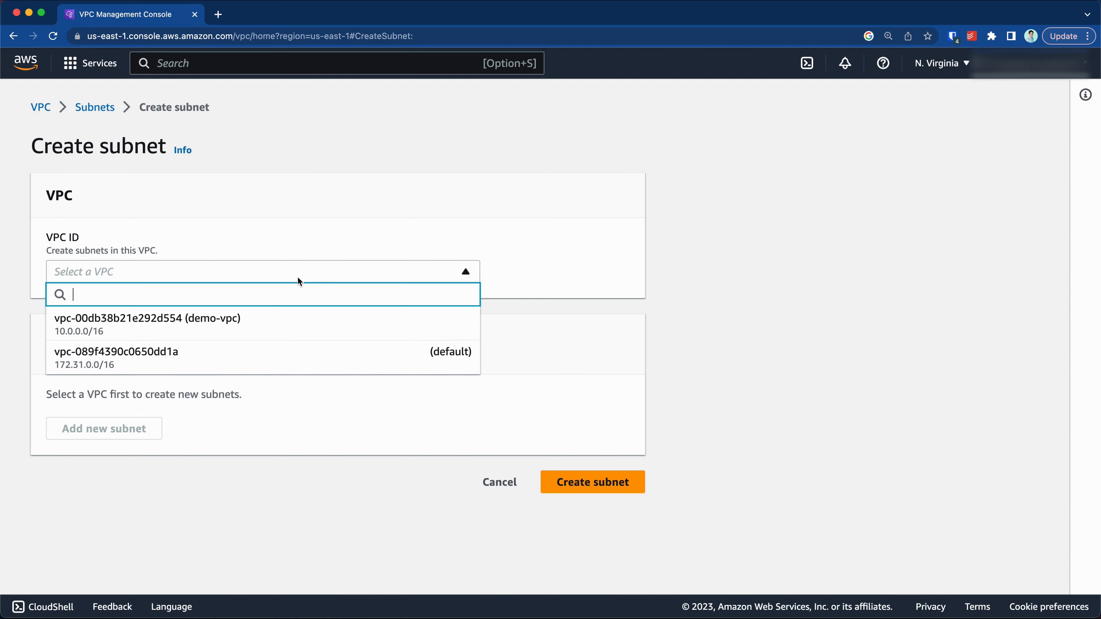
pyautogui.click(207, 334)
pyautogui.scroll(-5, 221, 363)
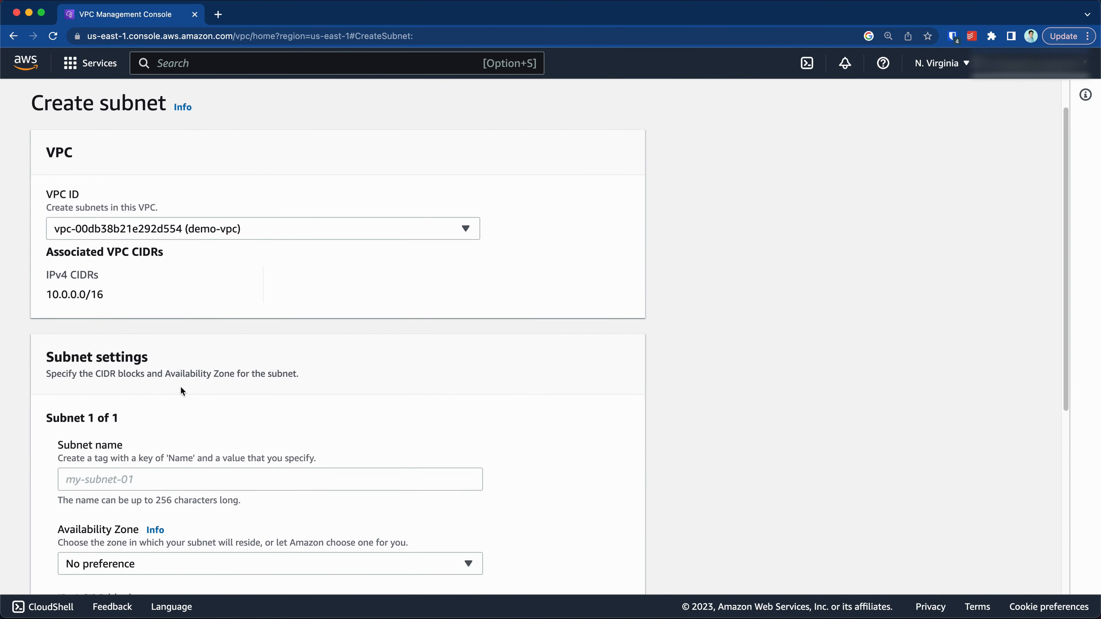
pyautogui.click(132, 313)
pyautogui.write('demo-subnet-2')
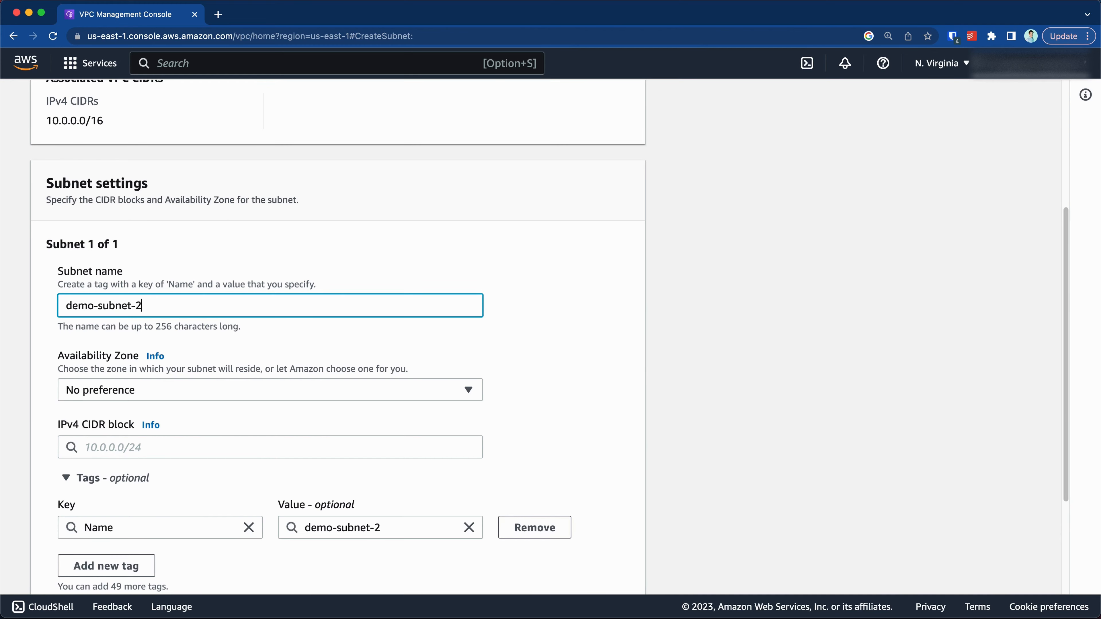
pyautogui.scroll(-1, 115, 352)
pyautogui.click(395, 371)
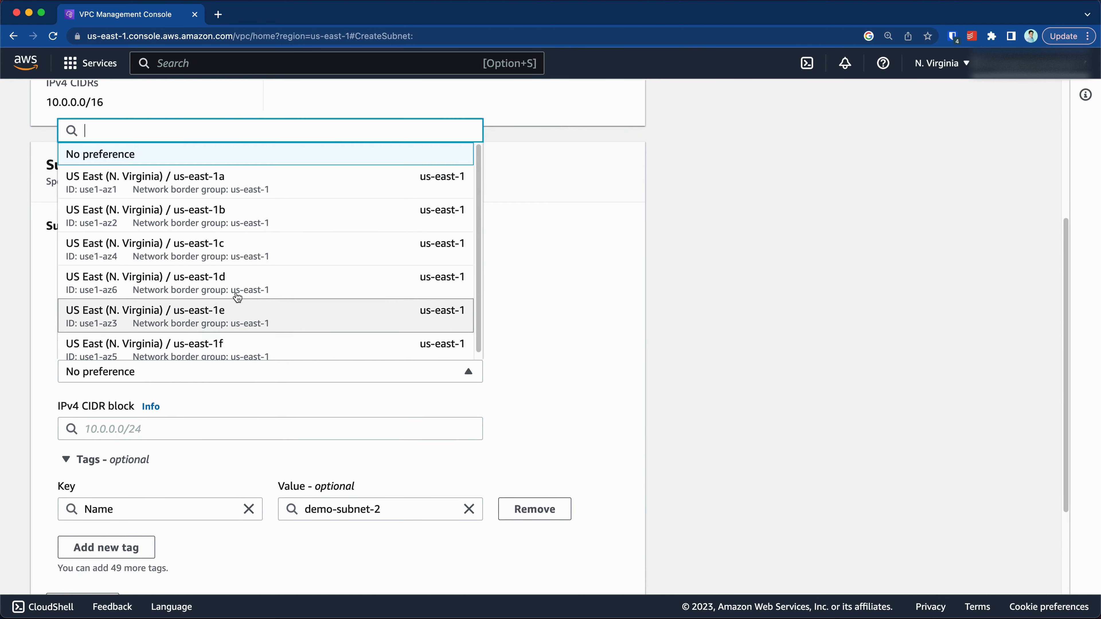
pyautogui.click(265, 231)
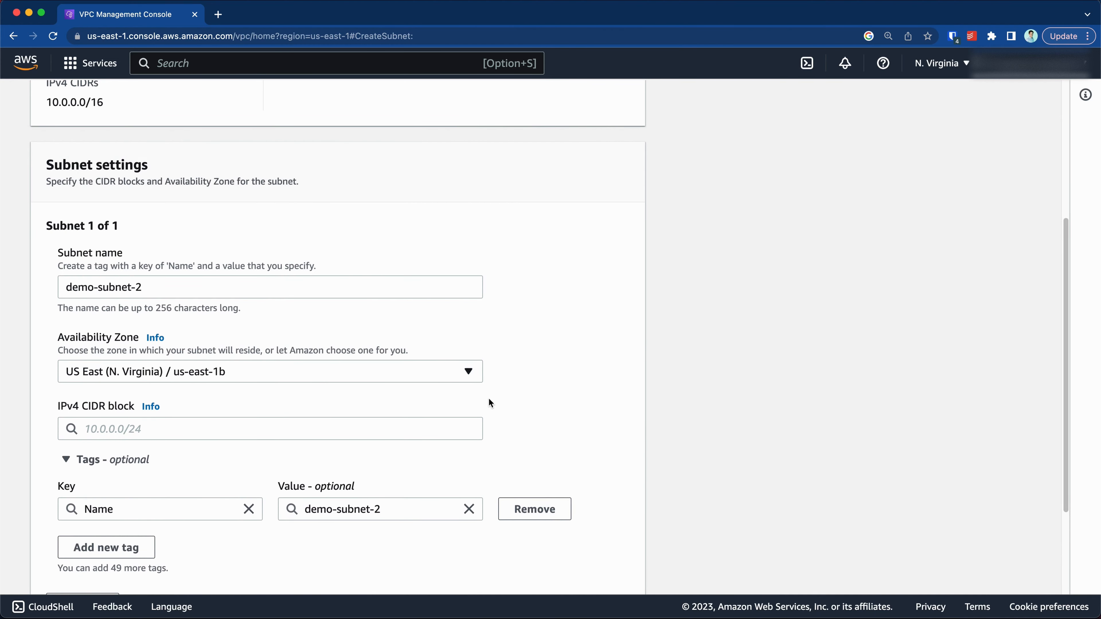
# Try to create demo-subnet-2 with the IPv4 CIDR block 10.0.0.0/24
pyautogui.click(417, 423)
pyautogui.write('10.0.')
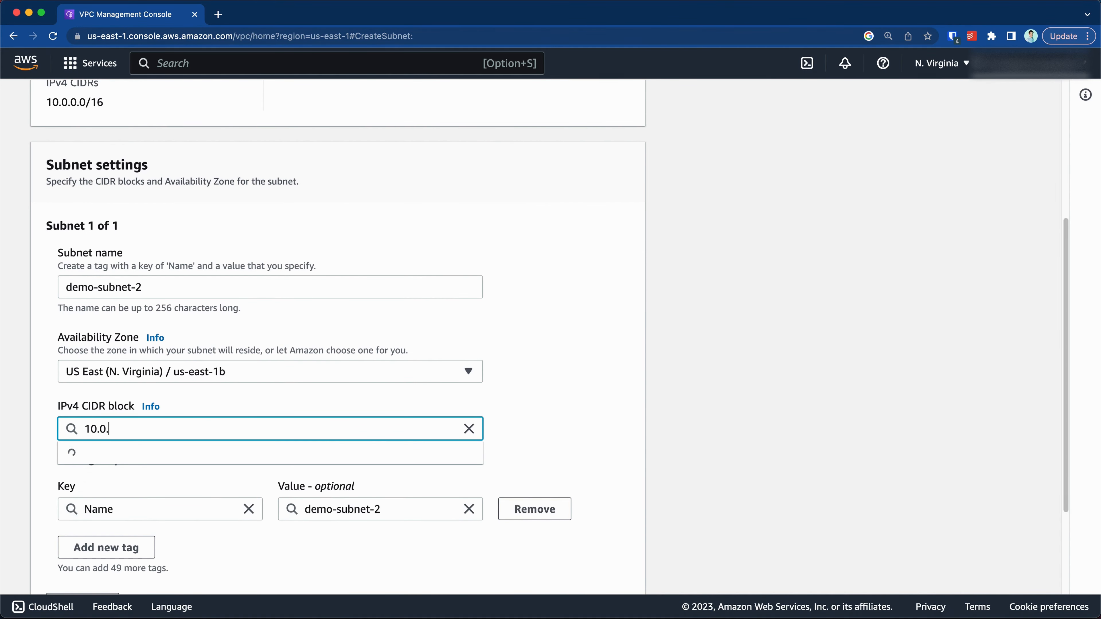
pyautogui.write('0.0/')
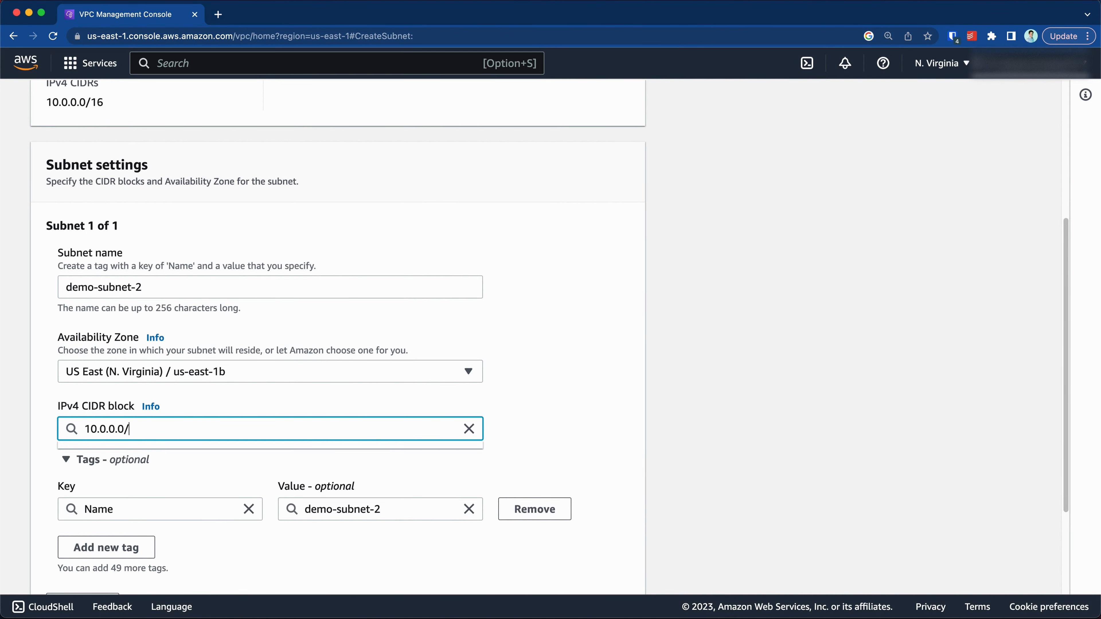
pyautogui.write('24')
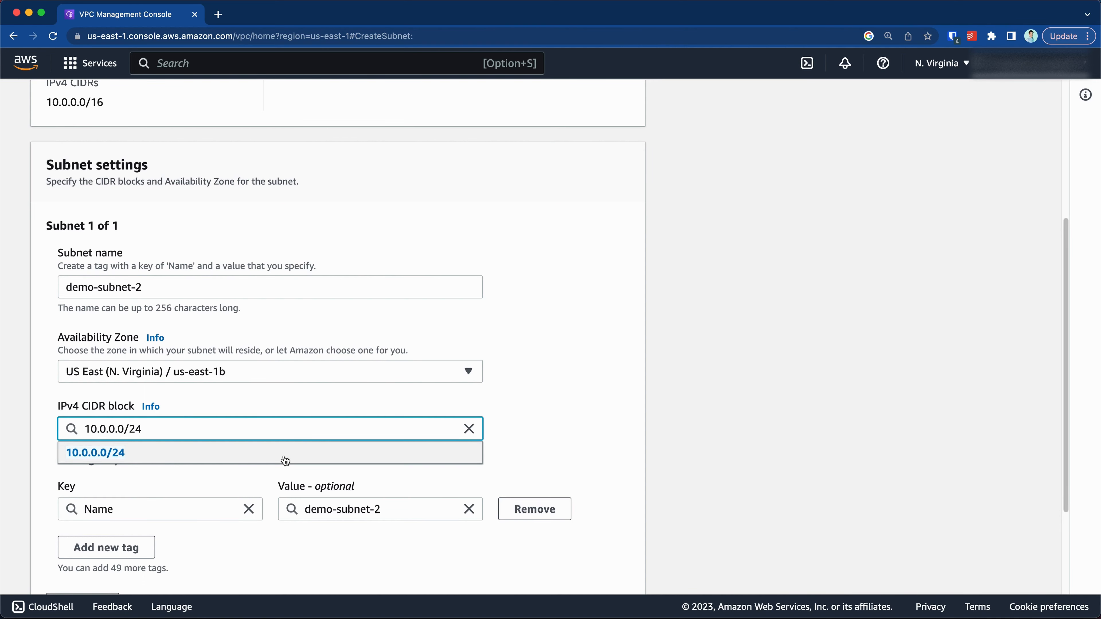
pyautogui.click(286, 460)
pyautogui.scroll(-3, 551, 386)
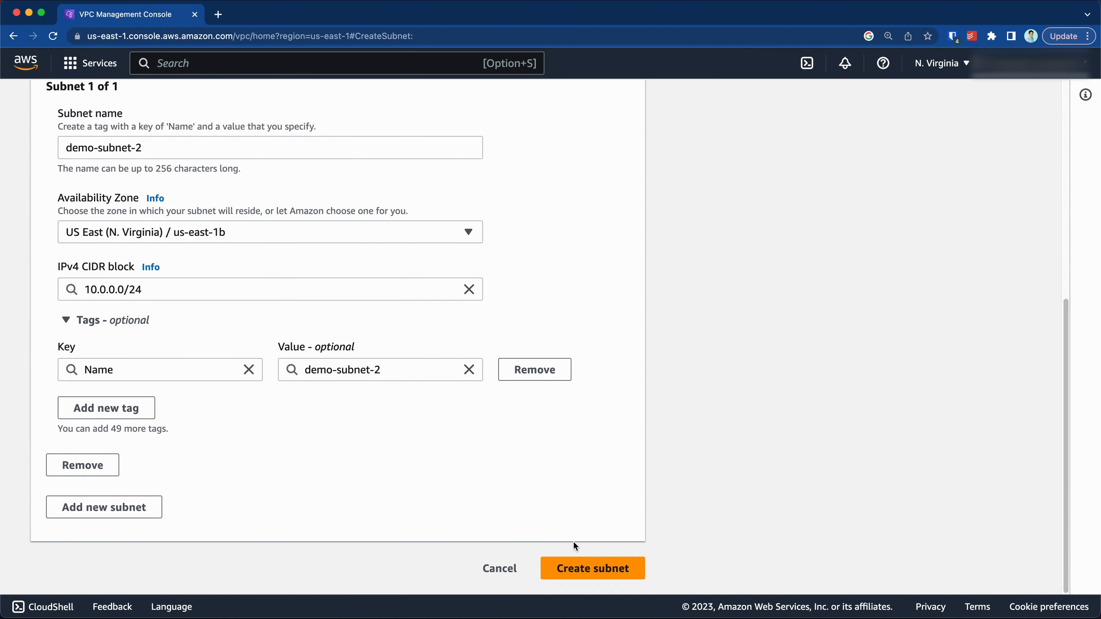
pyautogui.click(571, 564)
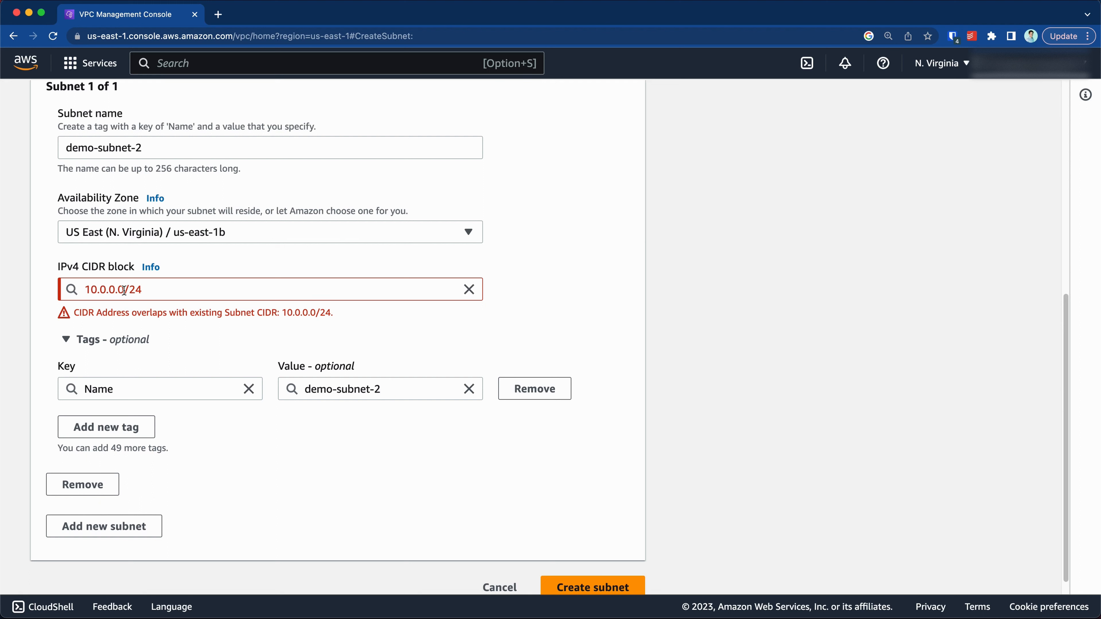
# Set demo-subnet-2's IPv4 CIDR block to 10.0.1.0/24 and create the subnet
pyautogui.click(115, 289)
pyautogui.write('1')
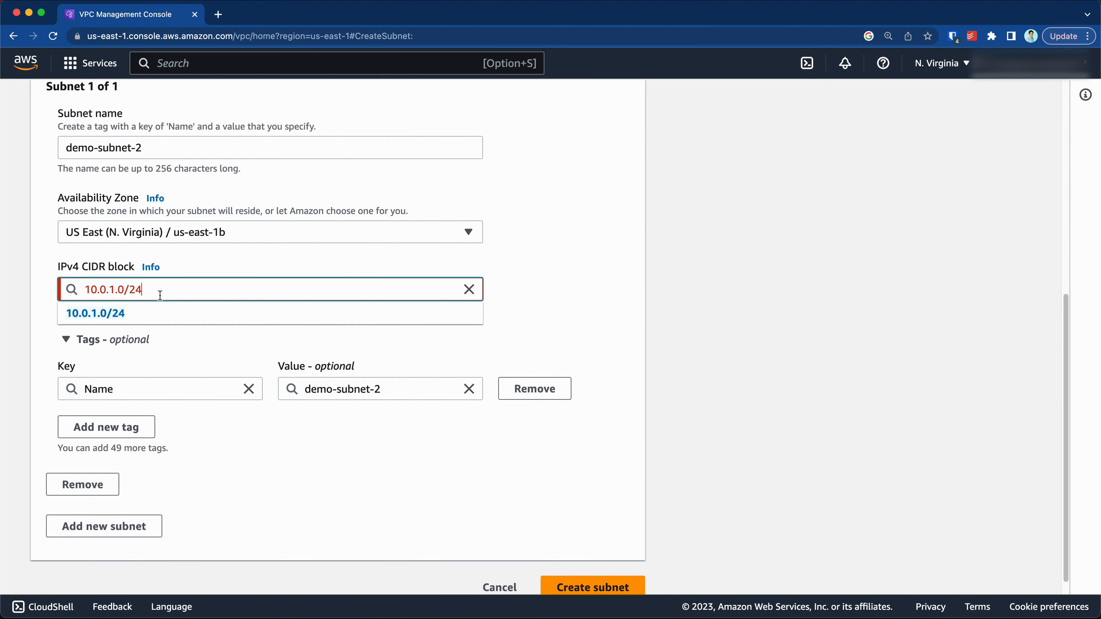
pyautogui.click(135, 309)
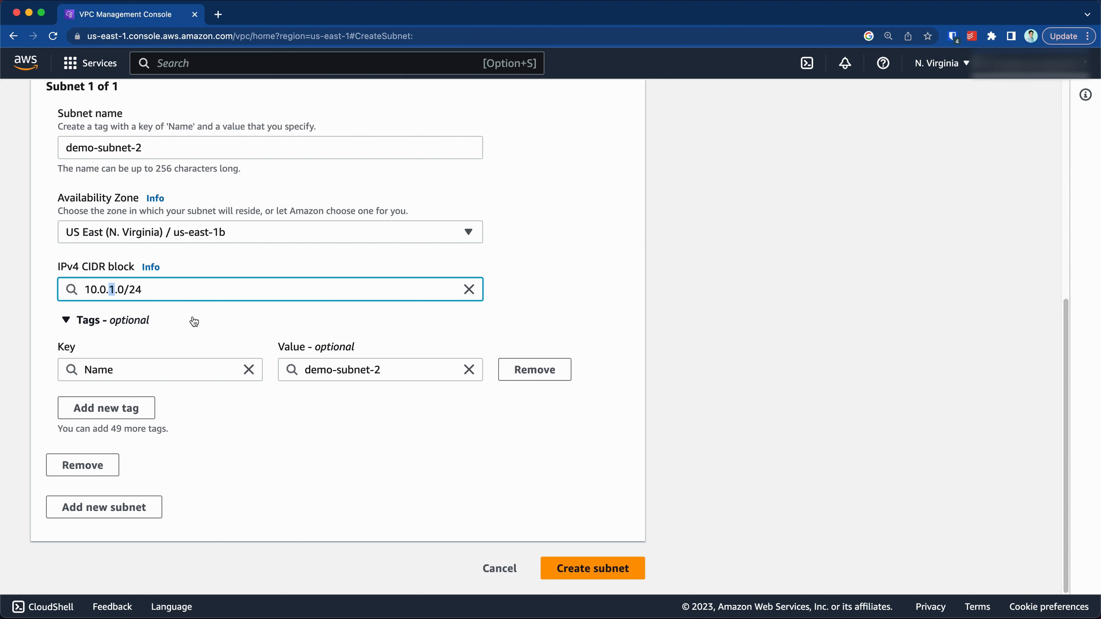
pyautogui.click(159, 295)
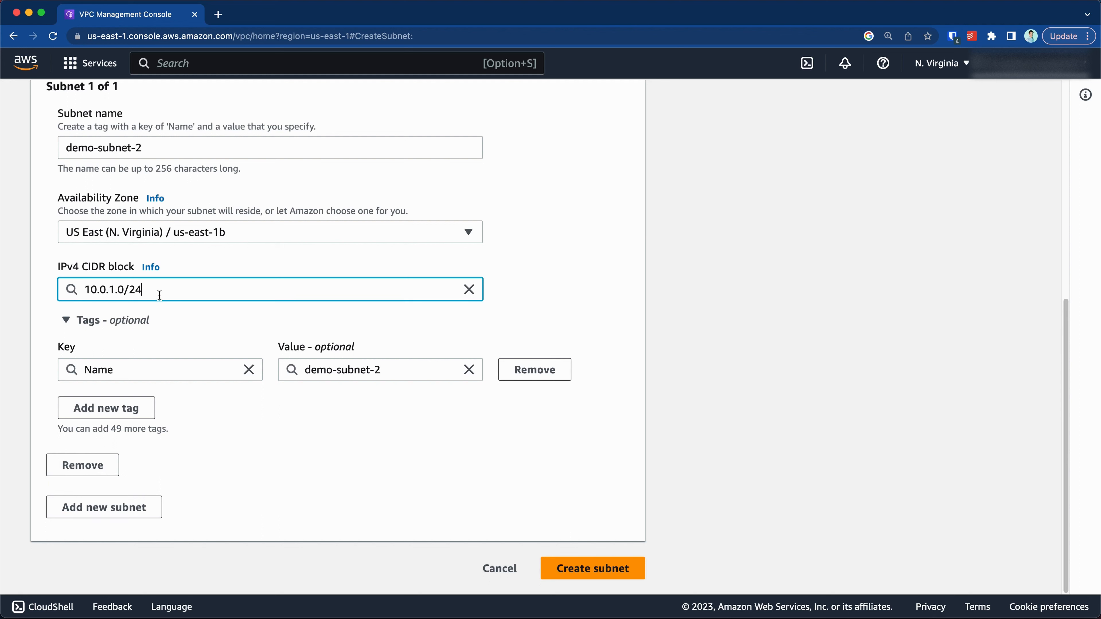
pyautogui.keyDown('shift'); pyautogui.click(125, 291); pyautogui.keyUp('shift')
pyautogui.moveTo(117, 289); pyautogui.dragTo(111, 292)
pyautogui.click(564, 318)
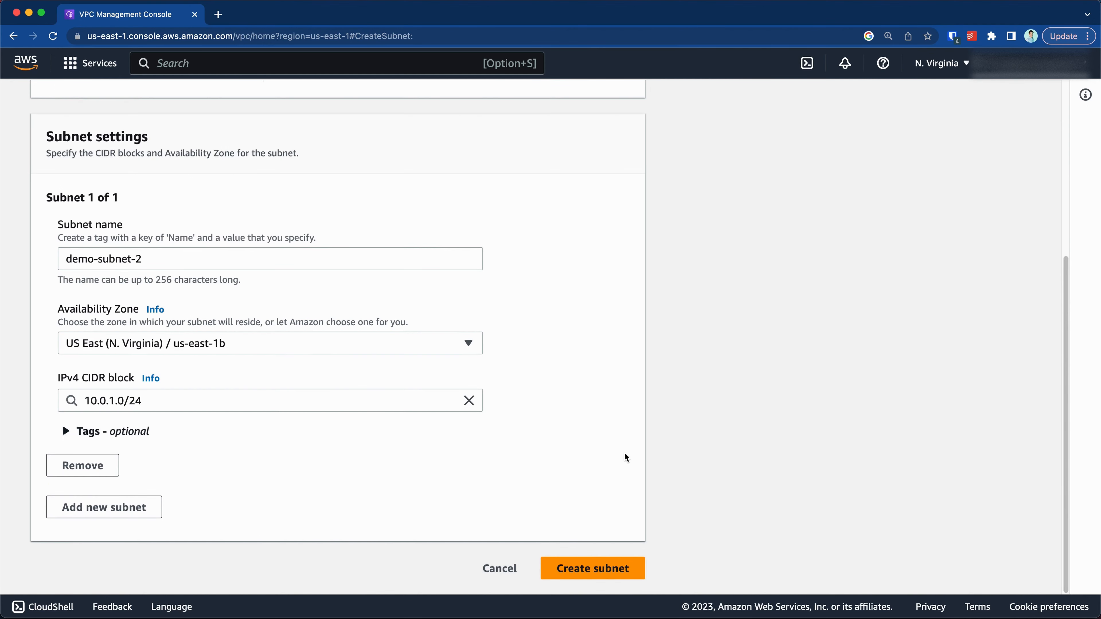
pyautogui.click(614, 570)
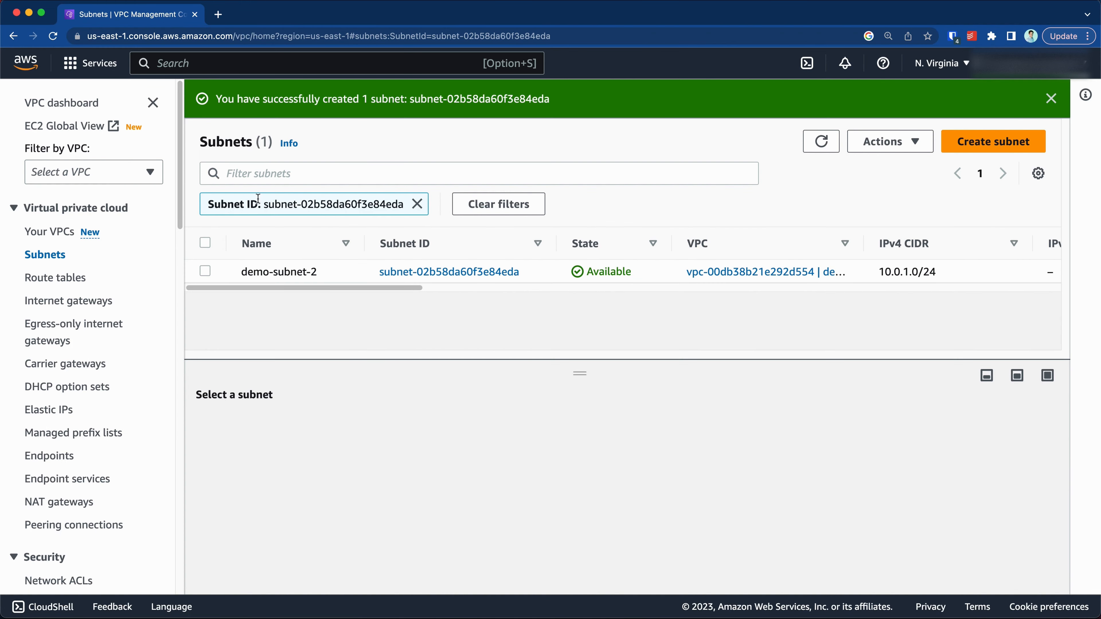
# List only demo-vpc's subnets by filtering on its VPC ID, and view the details of demo-subnet-1
pyautogui.click(47, 255)
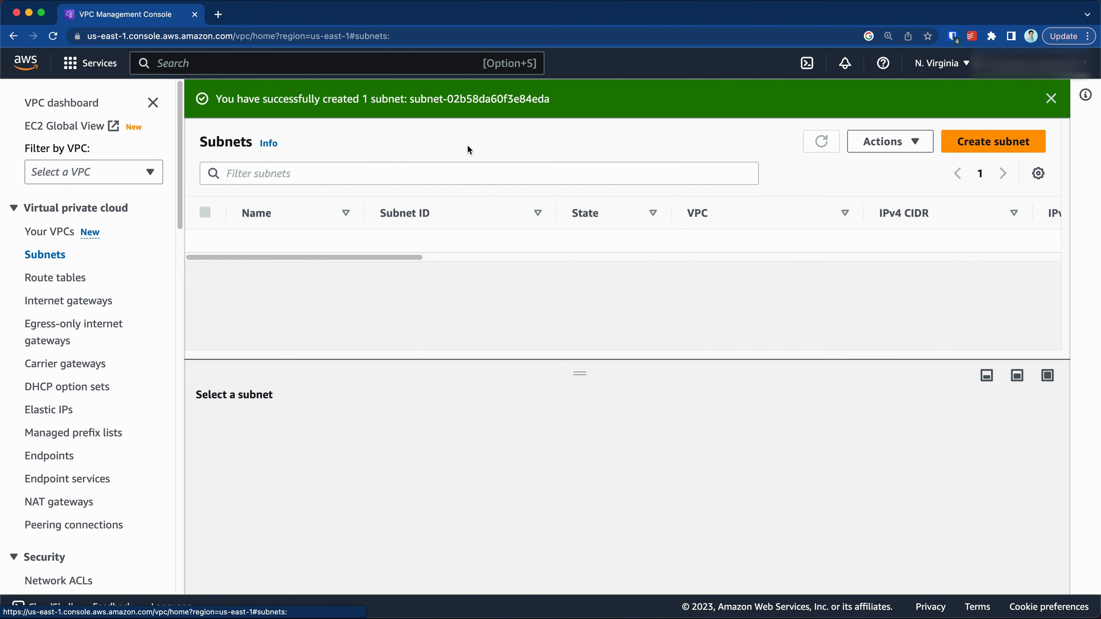
pyautogui.click(361, 173)
pyautogui.click(279, 273)
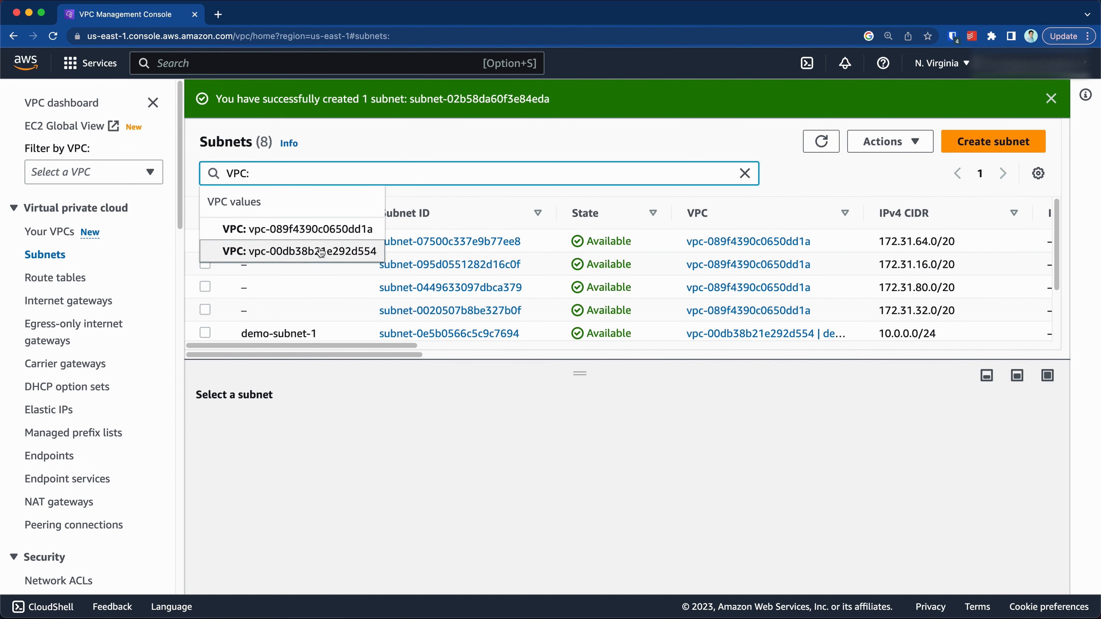
pyautogui.click(299, 250)
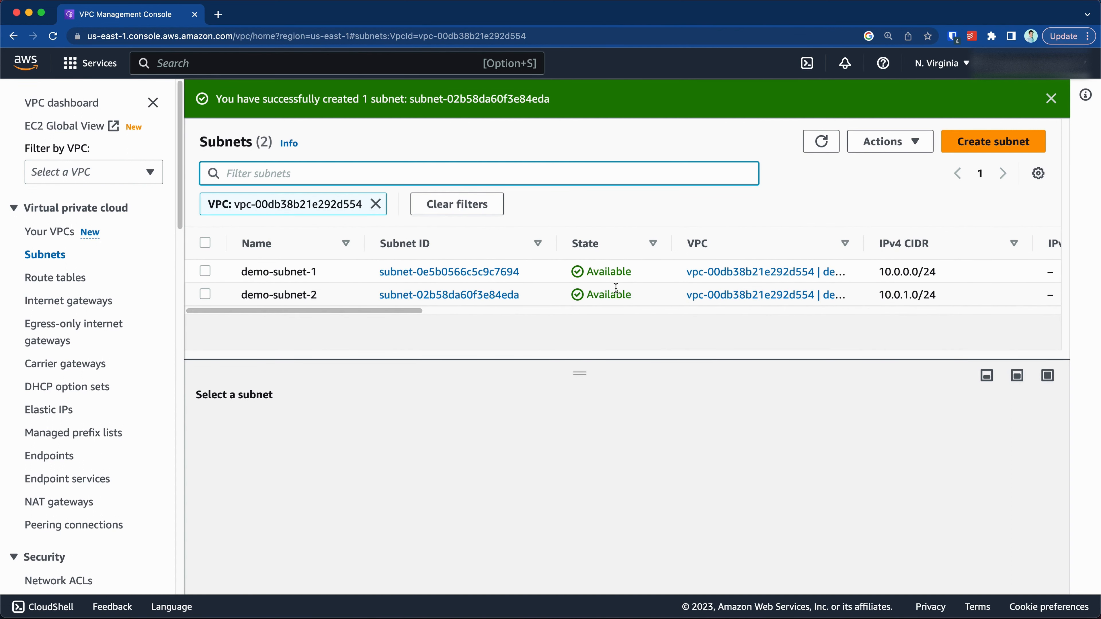
pyautogui.hscroll(-1, 591, 292)
pyautogui.click(462, 273)
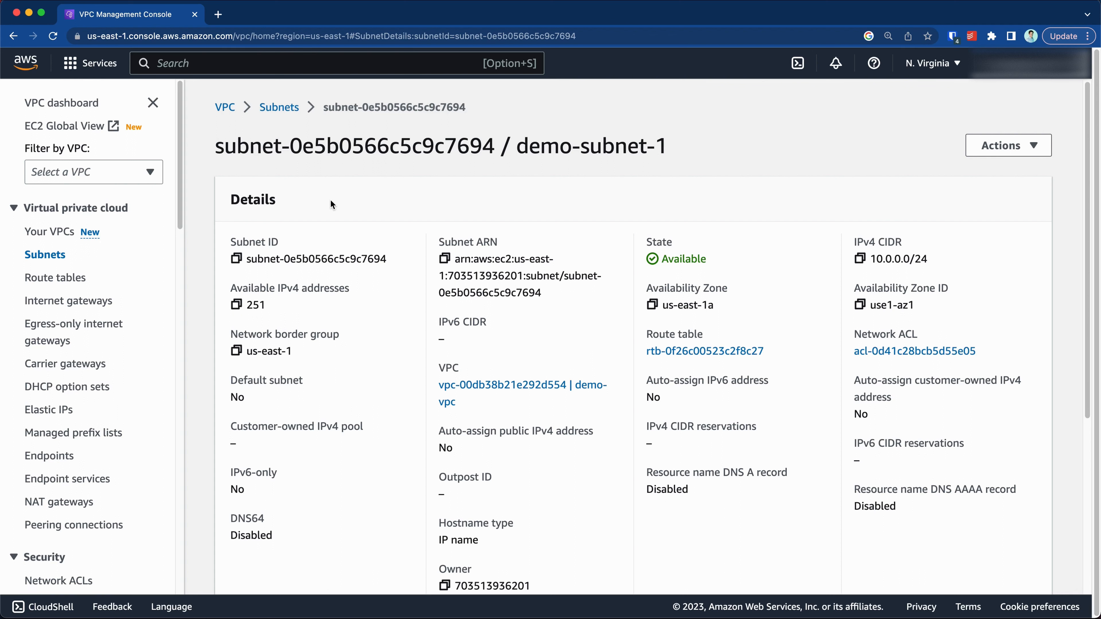
# Go to the EC2 service, view the running instances and start launching a new instance
pyautogui.click(209, 72)
pyautogui.write('EC2')
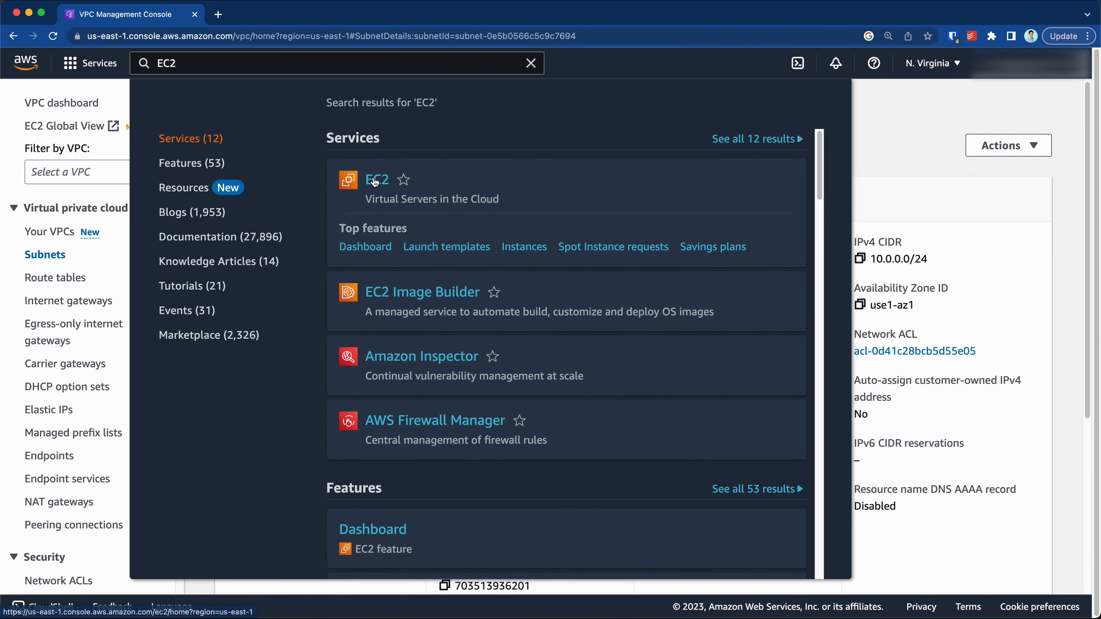
pyautogui.click(374, 180)
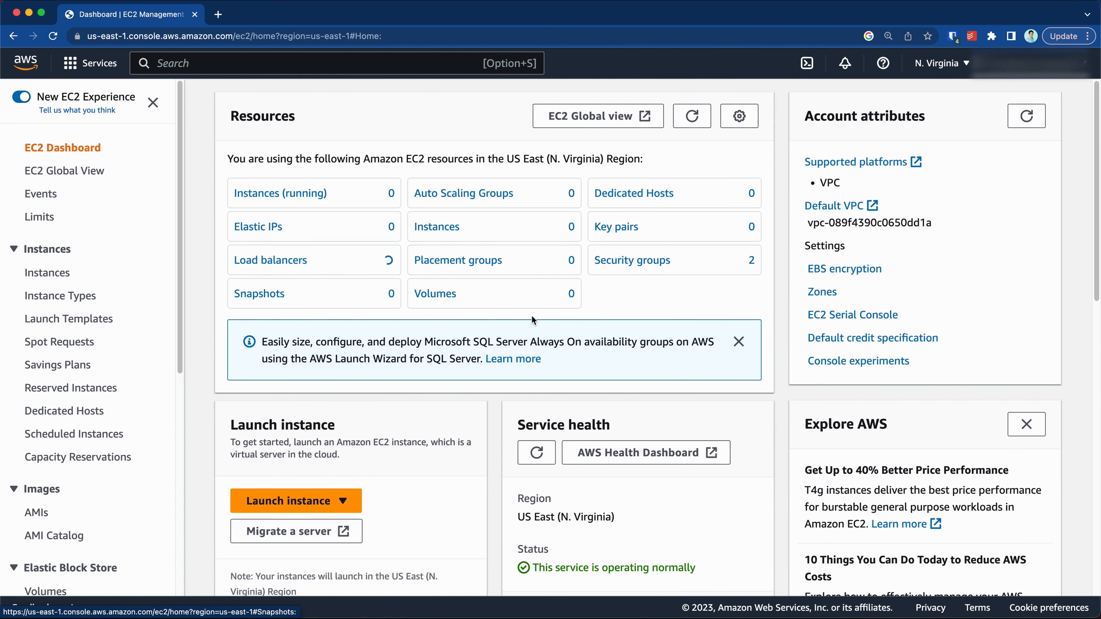
pyautogui.click(299, 195)
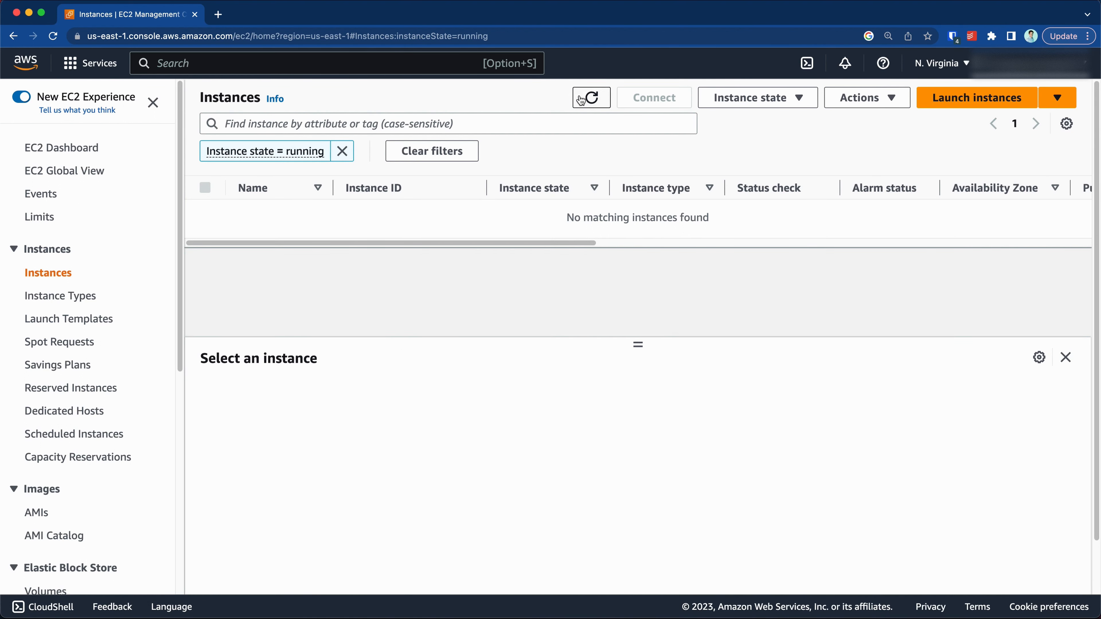
pyautogui.click(988, 105)
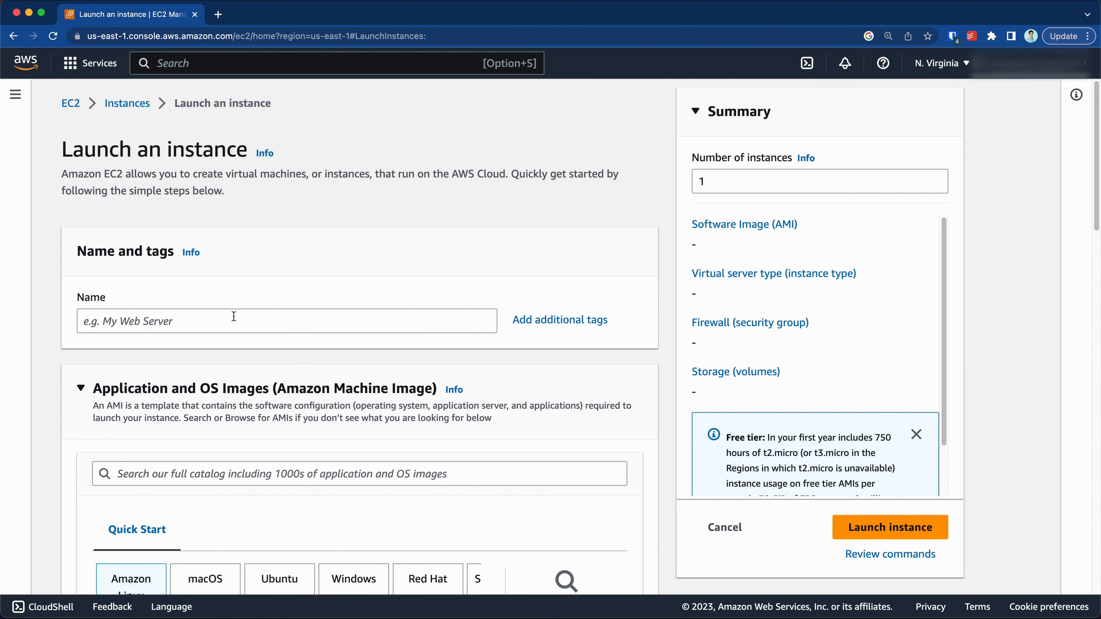
# Name the new instance ec2
pyautogui.click(234, 316)
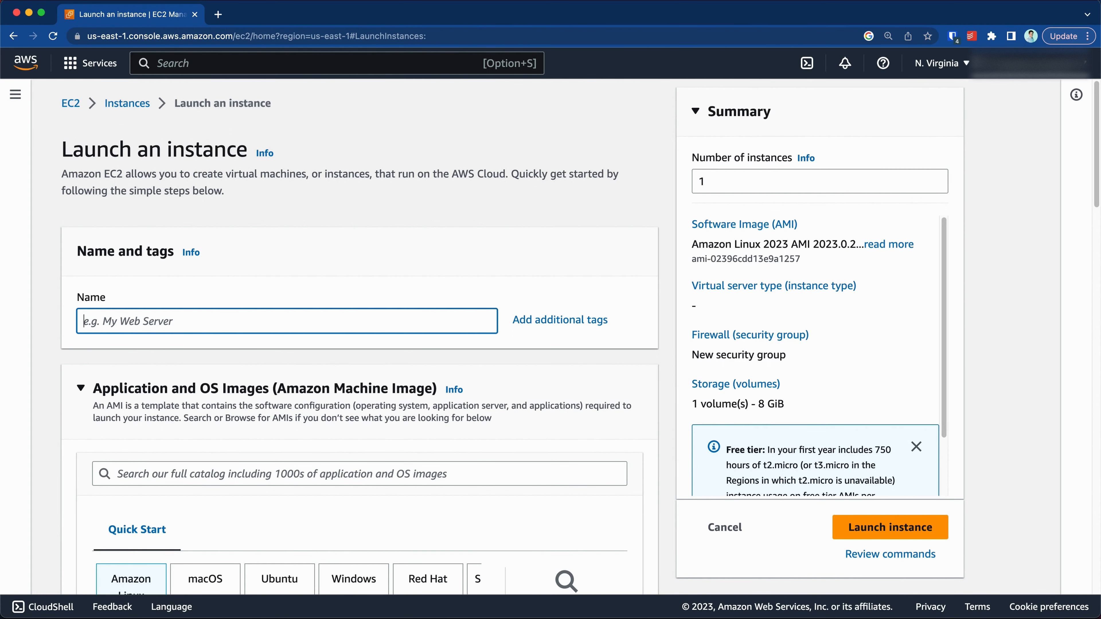
pyautogui.write('demo')
pyautogui.press('BackSpace')
pyautogui.press('BackSpace')
pyautogui.press('BackSpace')
pyautogui.press('BackSpace')
pyautogui.write('ec2')
# Create an RSA key pair named ec2-subnet-1 in .pem format for the instance and dismiss the download notice
pyautogui.scroll(-12, 465, 417)
pyautogui.click(566, 426)
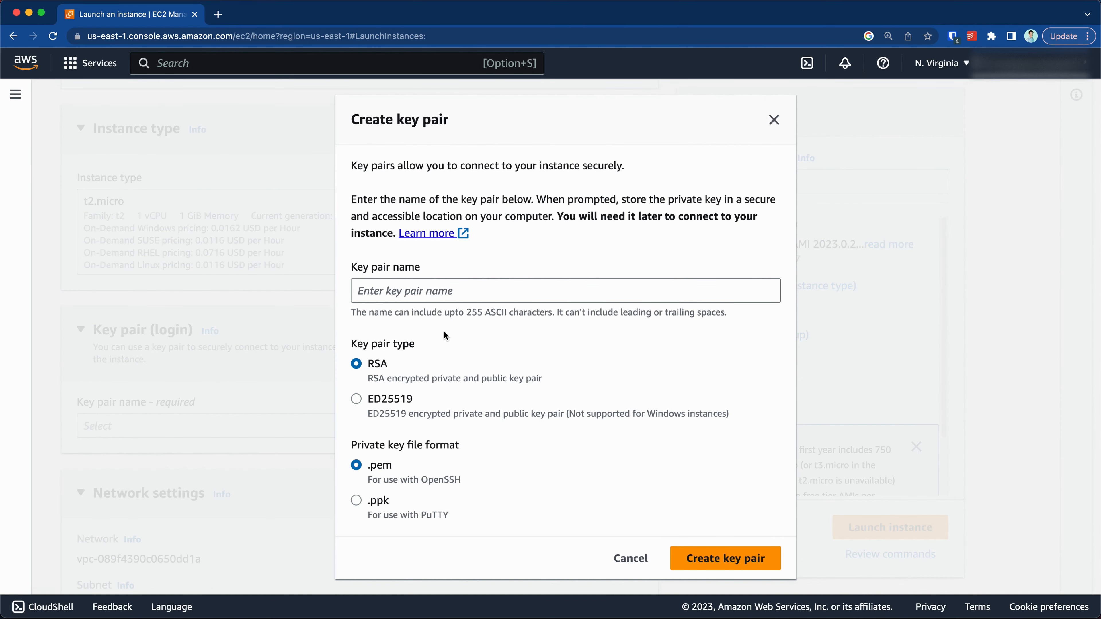
pyautogui.click(416, 298)
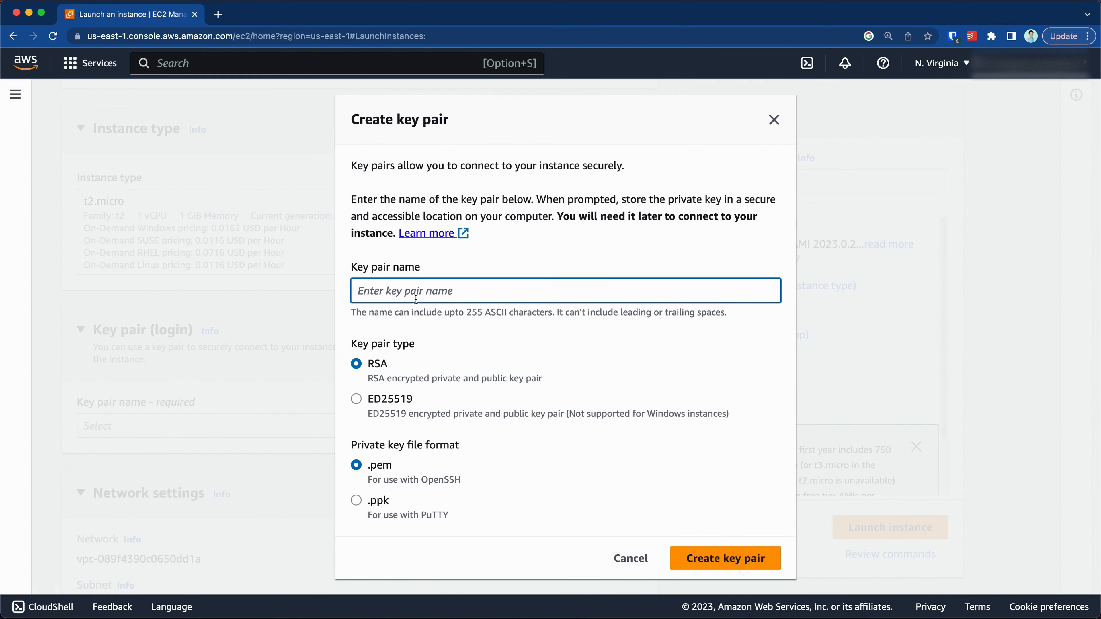
pyautogui.write('ec2-subnet-1')
pyautogui.click(718, 549)
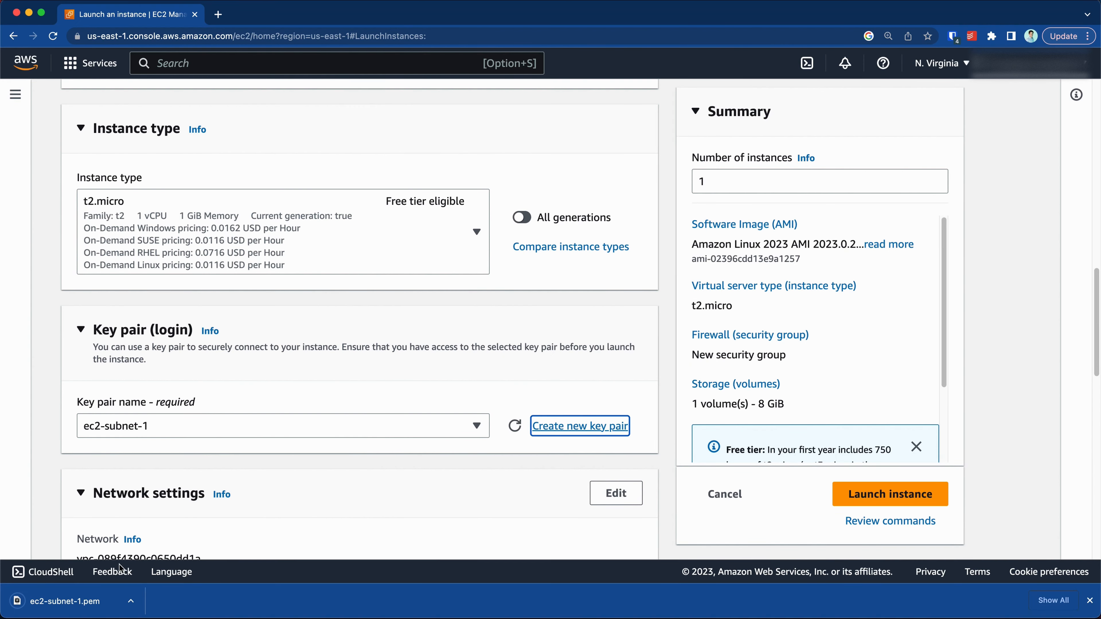
pyautogui.click(1086, 605)
# Edit the instance's network settings to use demo-vpc and demo-subnet-1
pyautogui.scroll(-2, 328, 465)
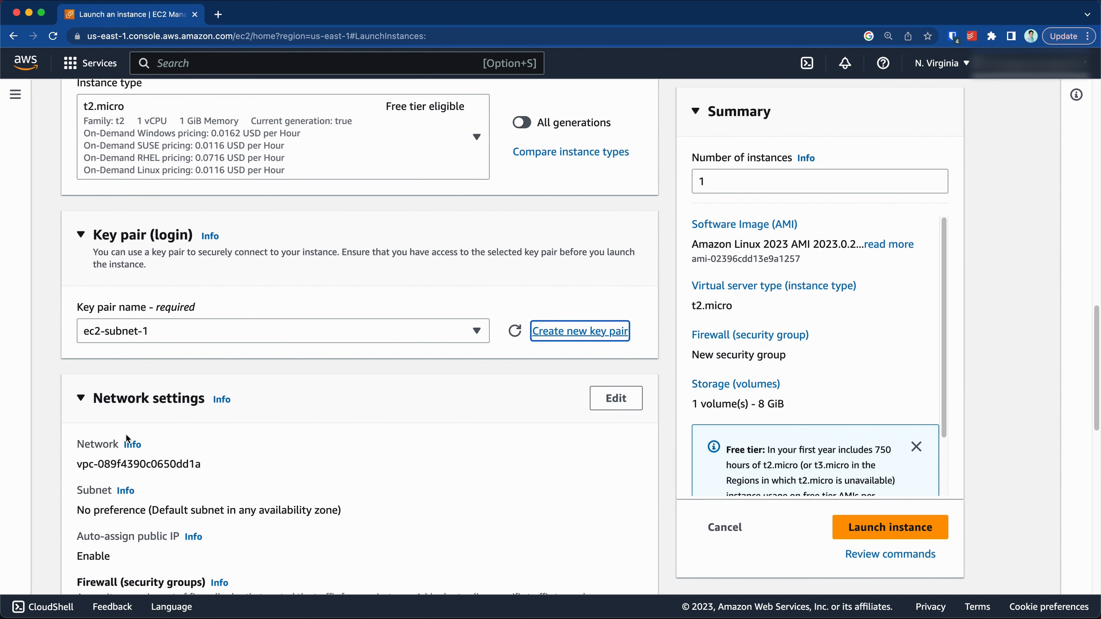
pyautogui.scroll(-1, 145, 443)
pyautogui.scroll(-1, 216, 434)
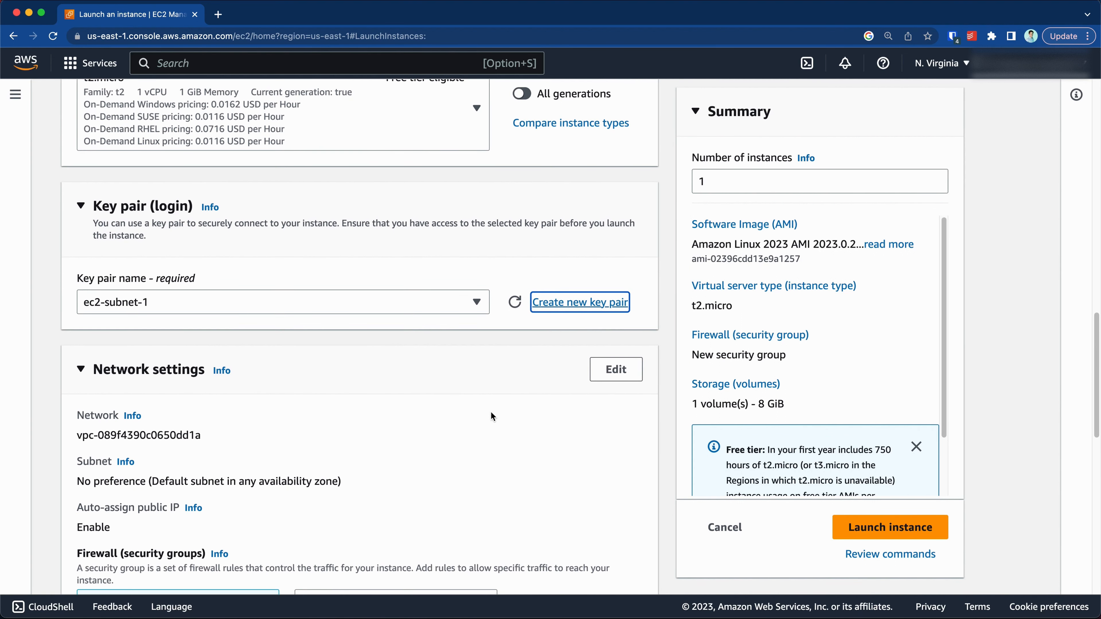
pyautogui.click(616, 369)
pyautogui.scroll(-2, 398, 380)
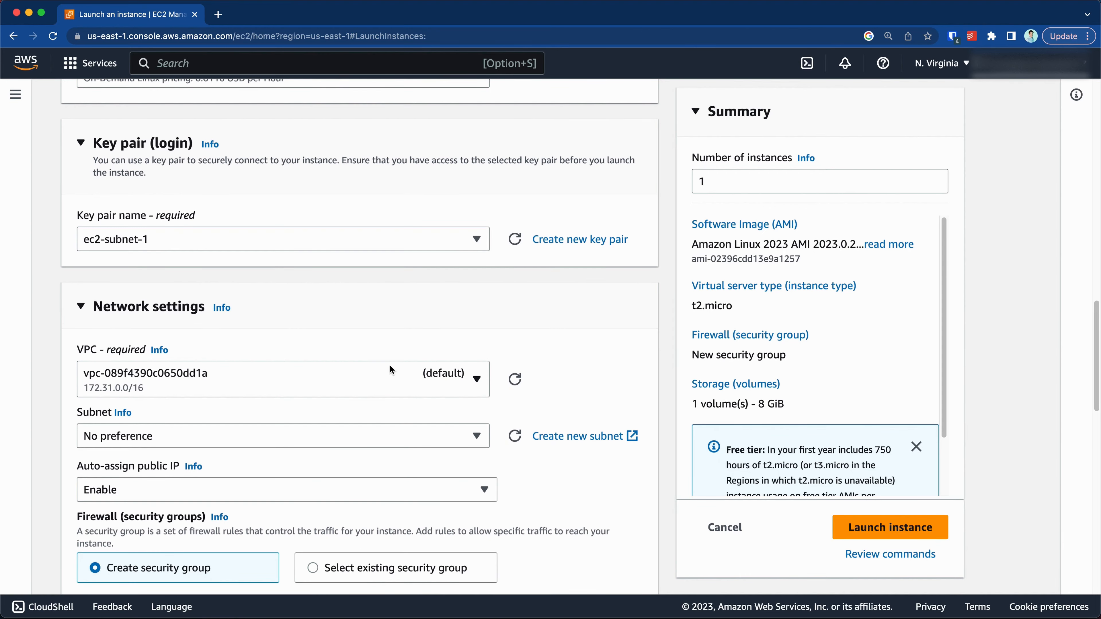
pyautogui.click(313, 374)
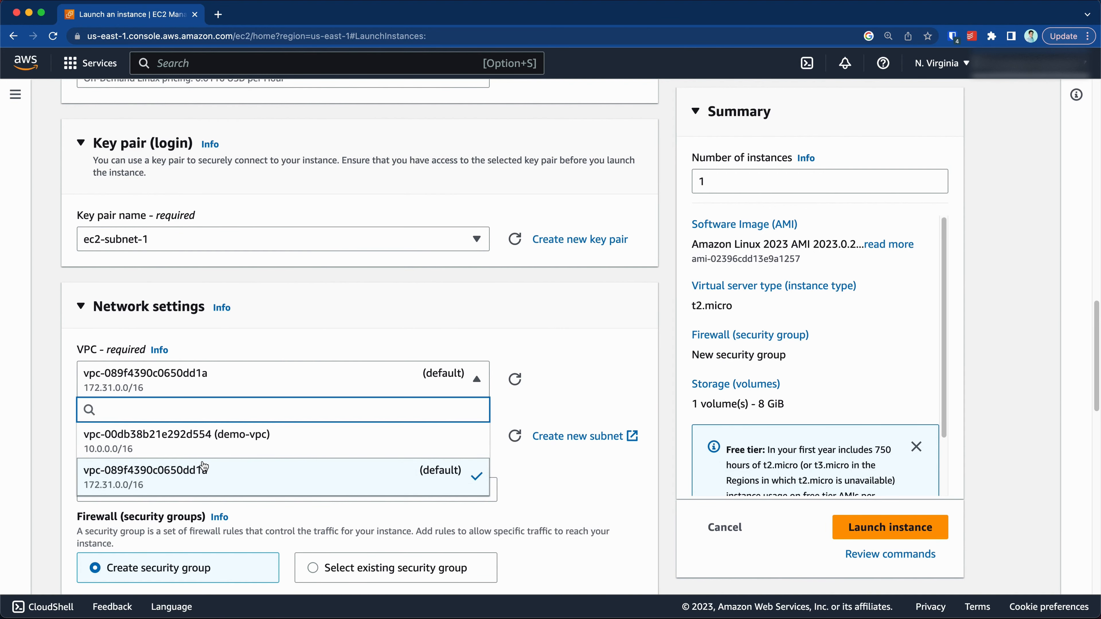
pyautogui.click(175, 438)
pyautogui.scroll(-1, 330, 390)
pyautogui.click(276, 407)
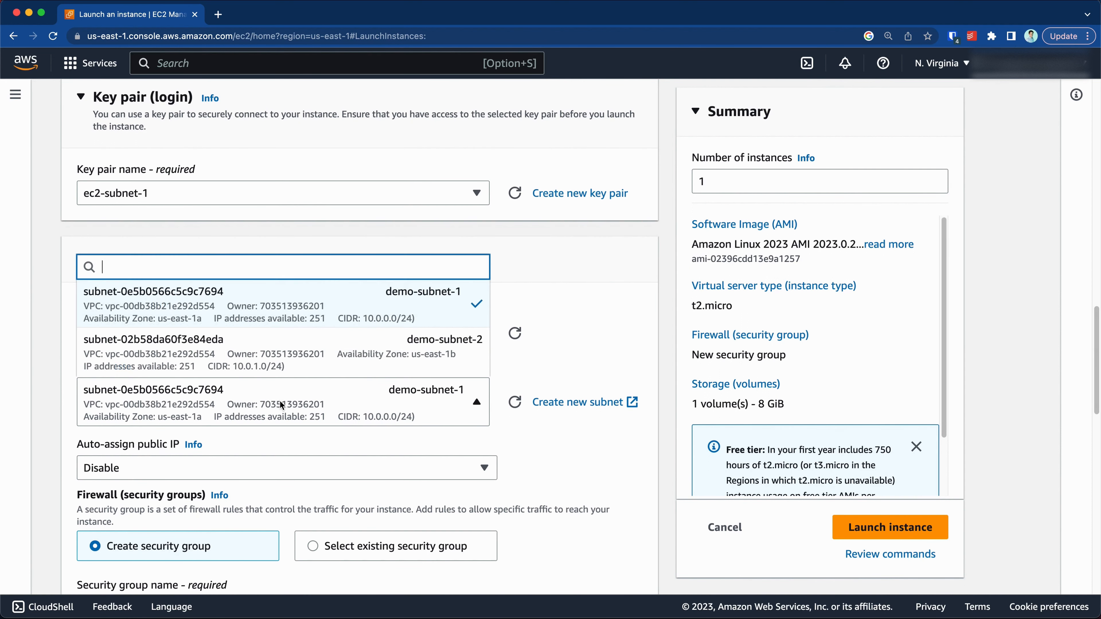
pyautogui.click(401, 311)
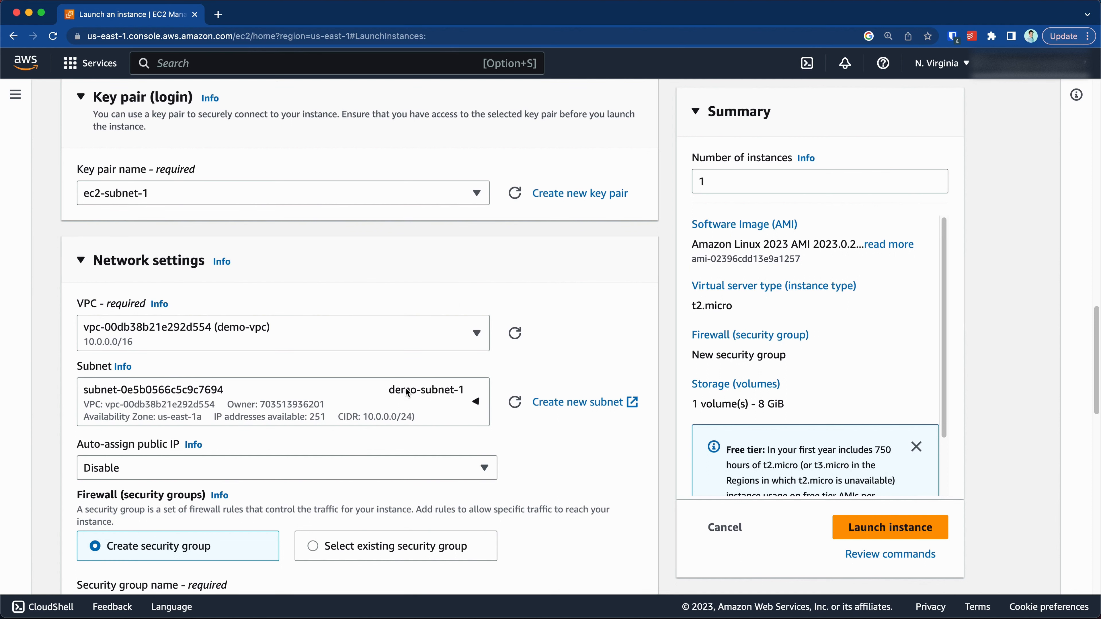
# Enable auto-assignment of a public IP for the instance in demo-subnet-1
pyautogui.click(305, 466)
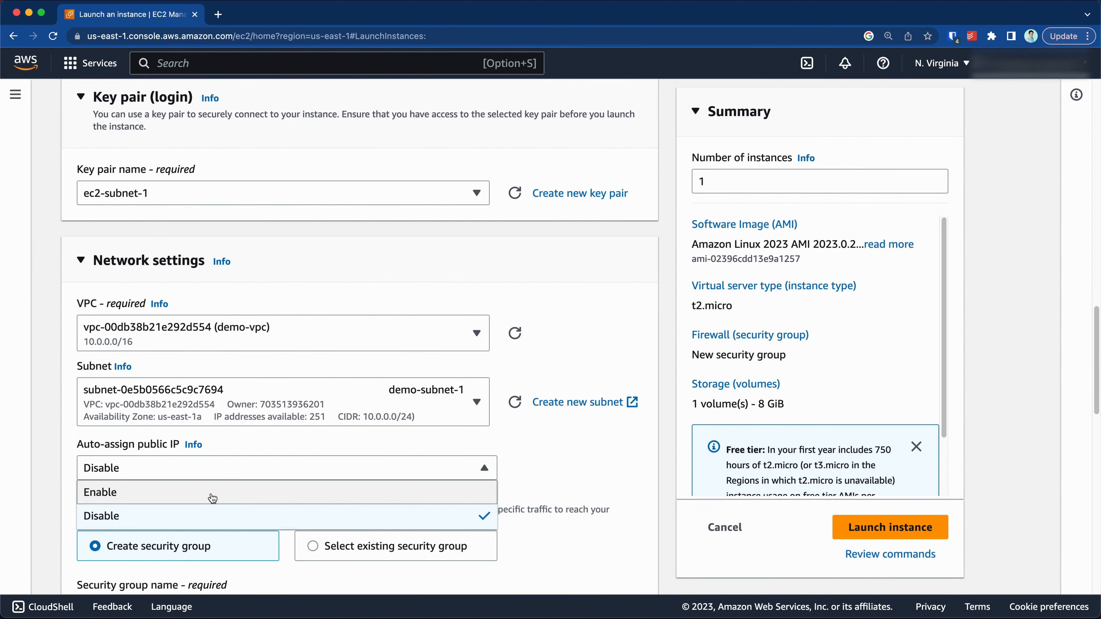
pyautogui.click(200, 492)
pyautogui.click(163, 449)
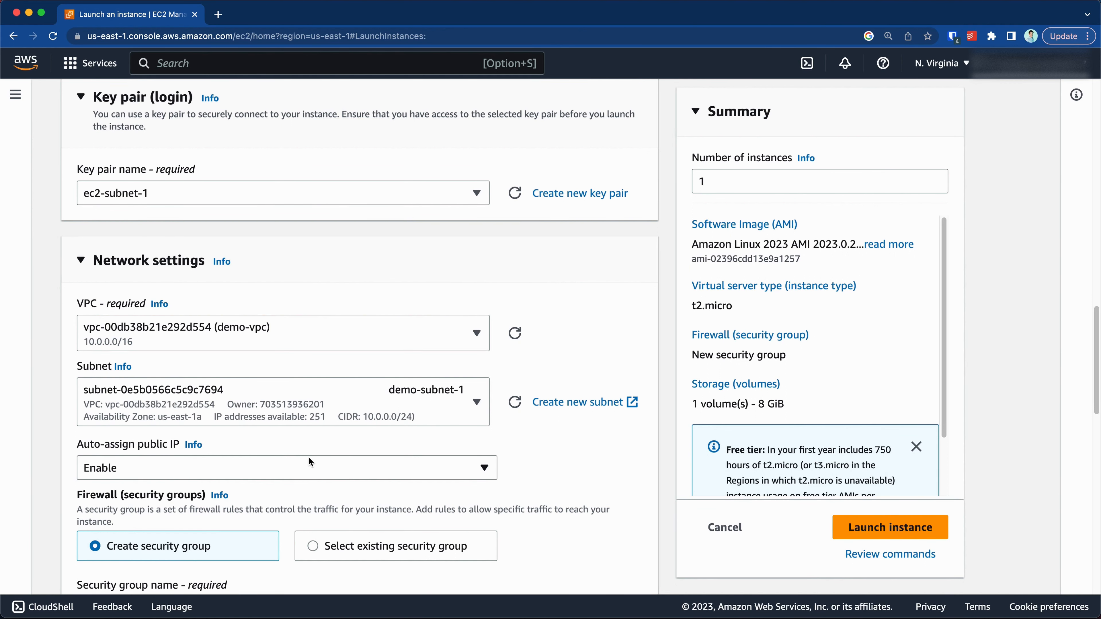
# Name the new security group for the instance demo-sg
pyautogui.scroll(-3, 299, 458)
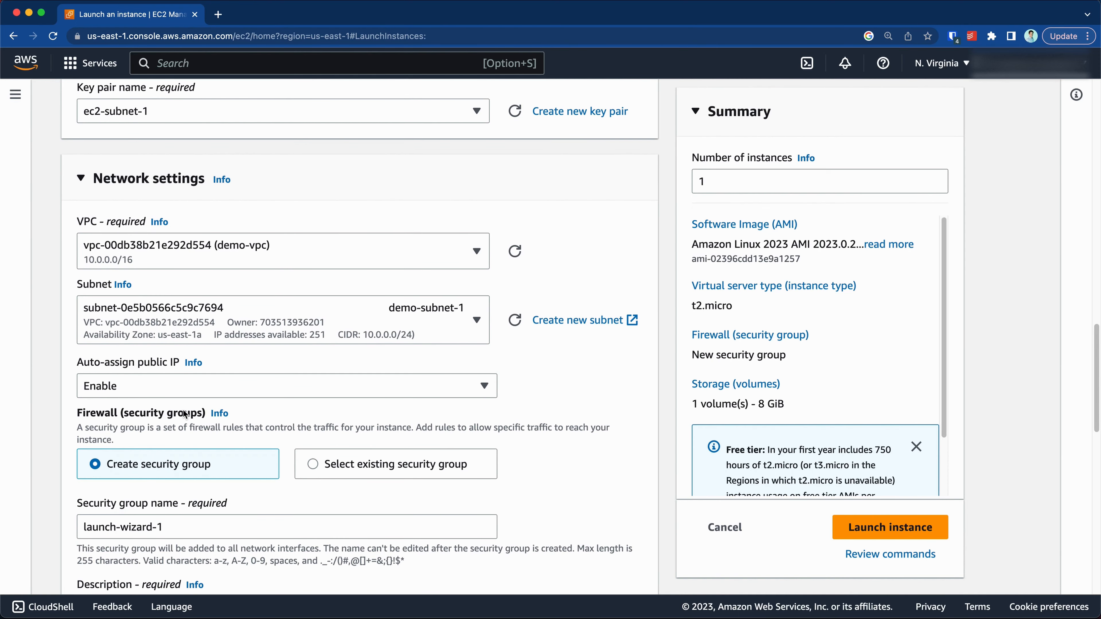
pyautogui.scroll(-2, 174, 427)
pyautogui.click(173, 478)
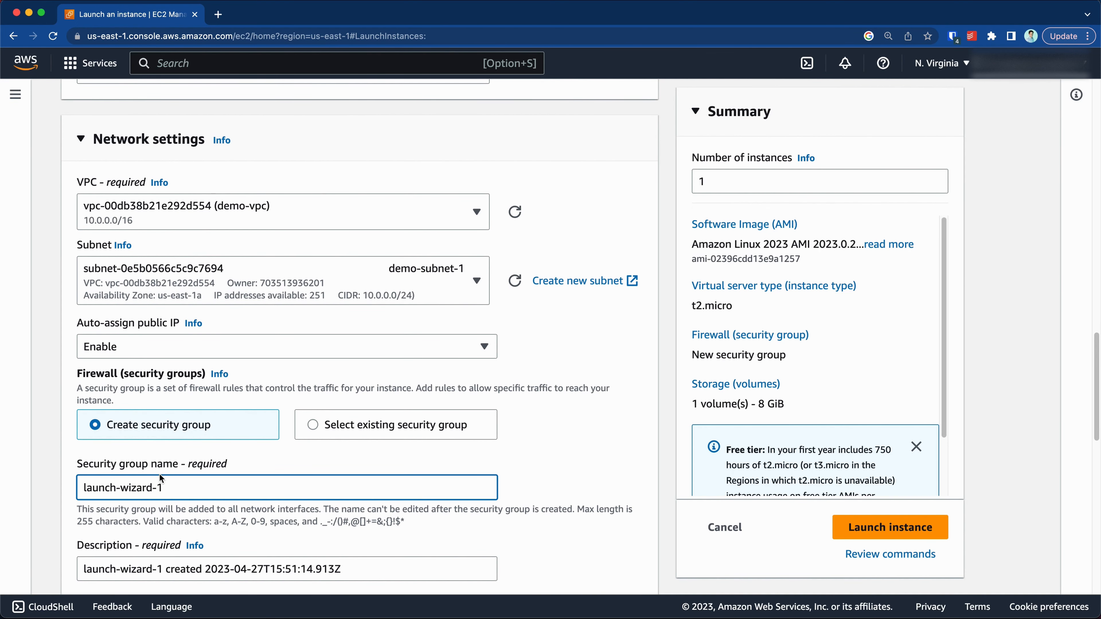
pyautogui.press('super+a')
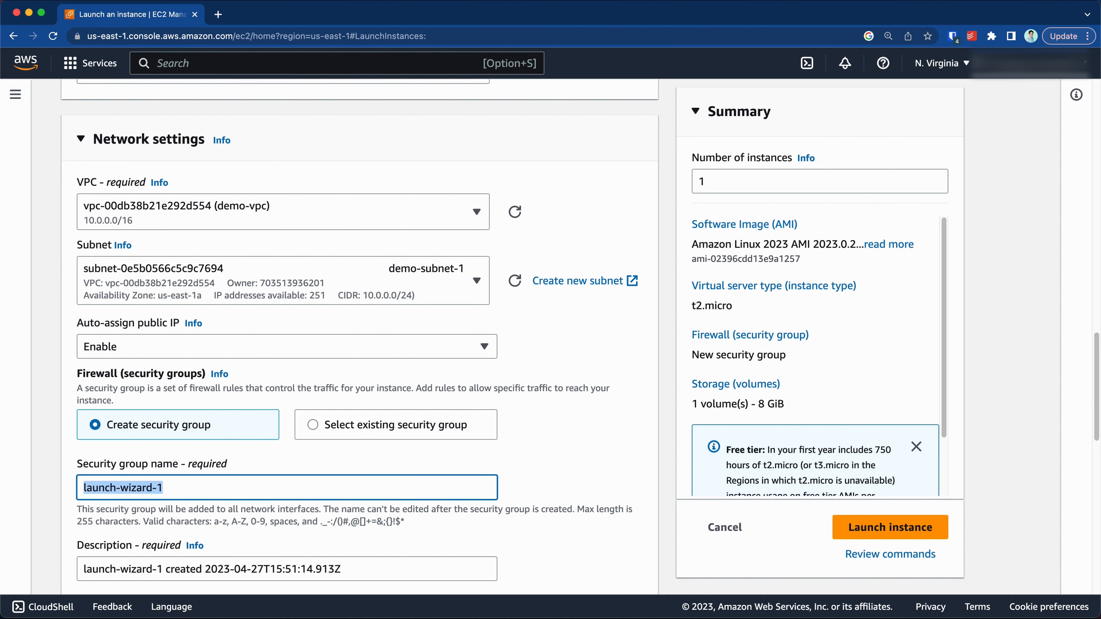
pyautogui.press('BackSpace')
pyautogui.scroll(-1, 197, 453)
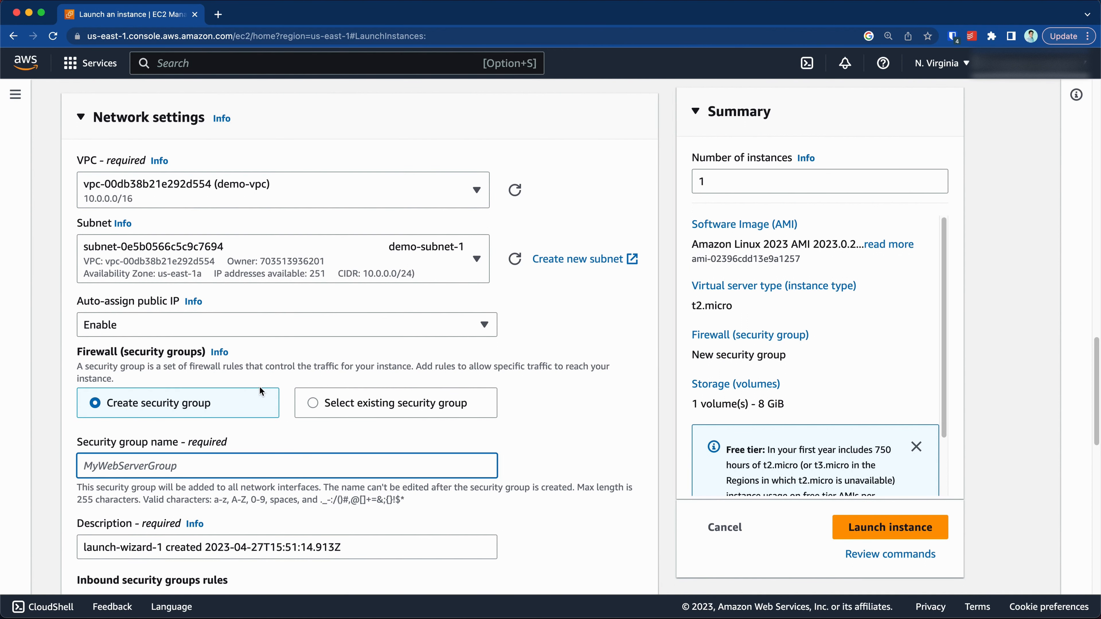
pyautogui.scroll(-1, 259, 387)
pyautogui.write('de')
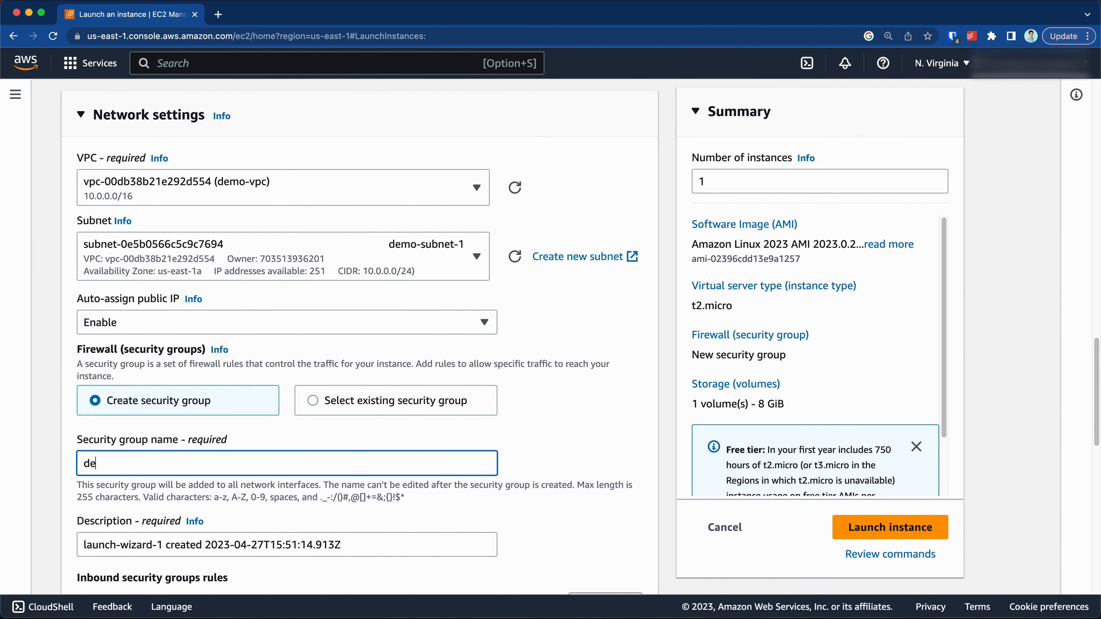
pyautogui.write('mo-sg')
# Change the group name at the start of the security group's description to demo-sg
pyautogui.scroll(-3, 196, 467)
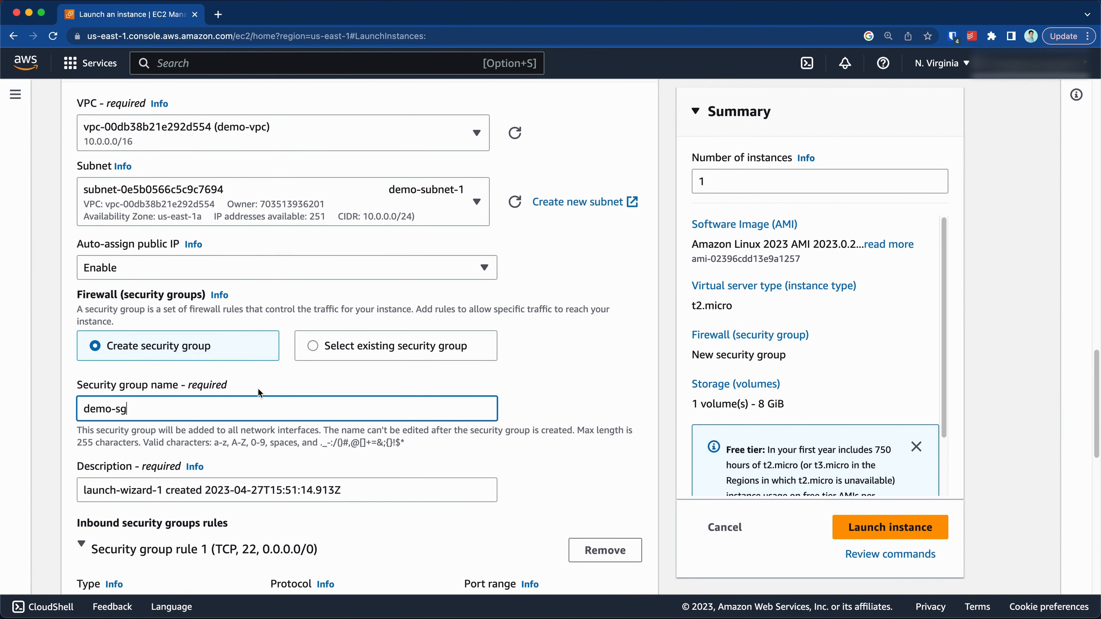
pyautogui.click(163, 489)
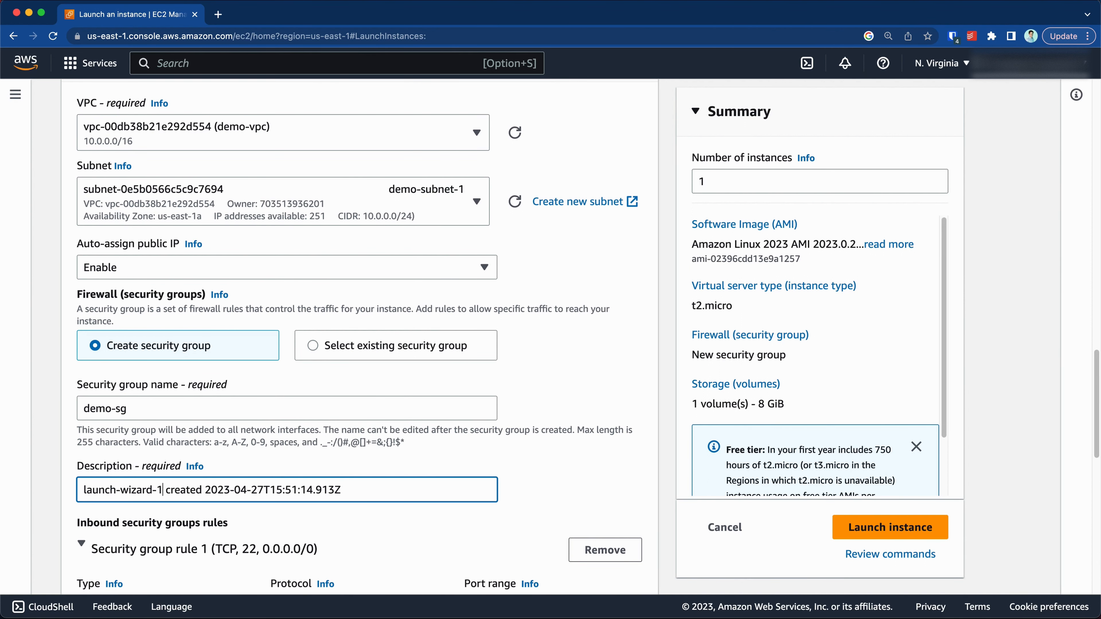
pyautogui.moveTo(162, 489); pyautogui.dragTo(83, 489)
pyautogui.write('demo-sg')
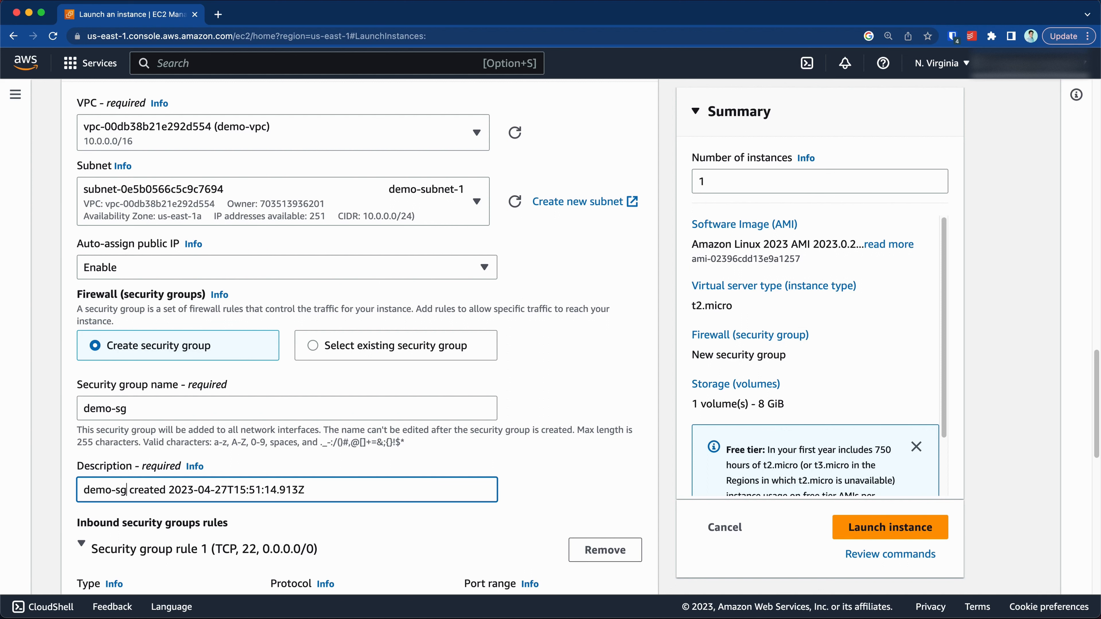
# Review the inbound SSH rule, storage and network settings, and launch the instance
pyautogui.scroll(-10, 175, 474)
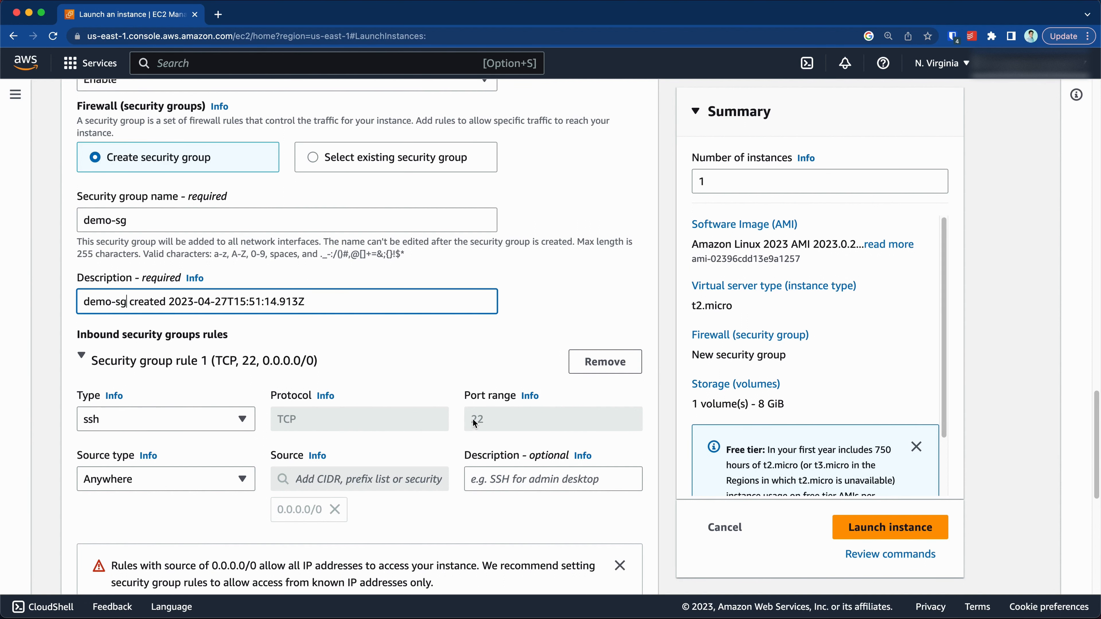
pyautogui.scroll(-3, 485, 435)
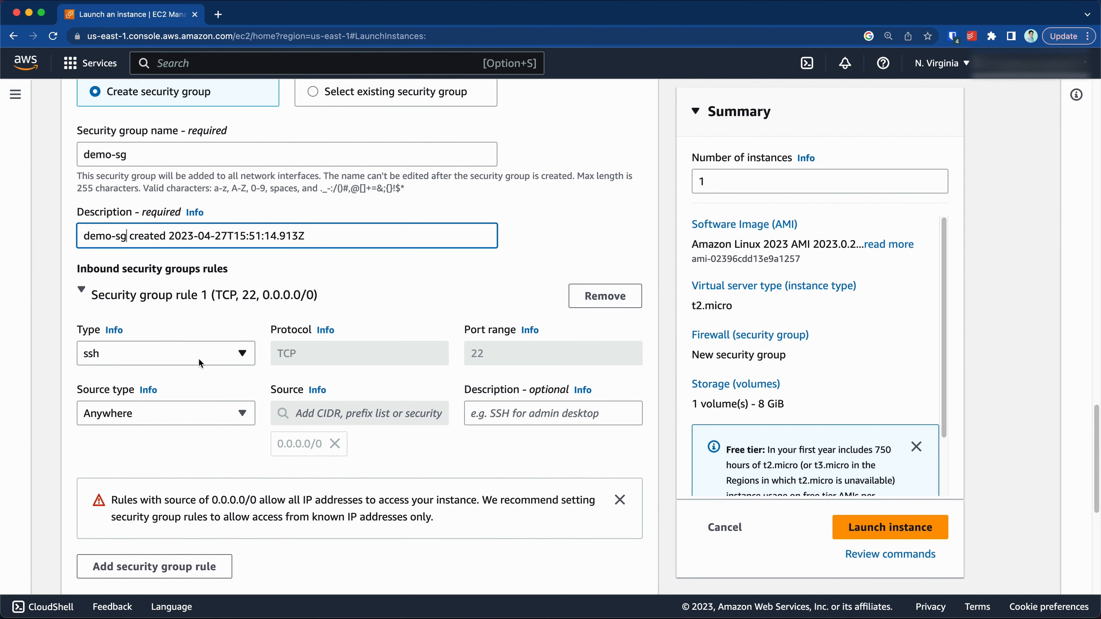
pyautogui.scroll(-3, 201, 356)
pyautogui.scroll(-3, 210, 366)
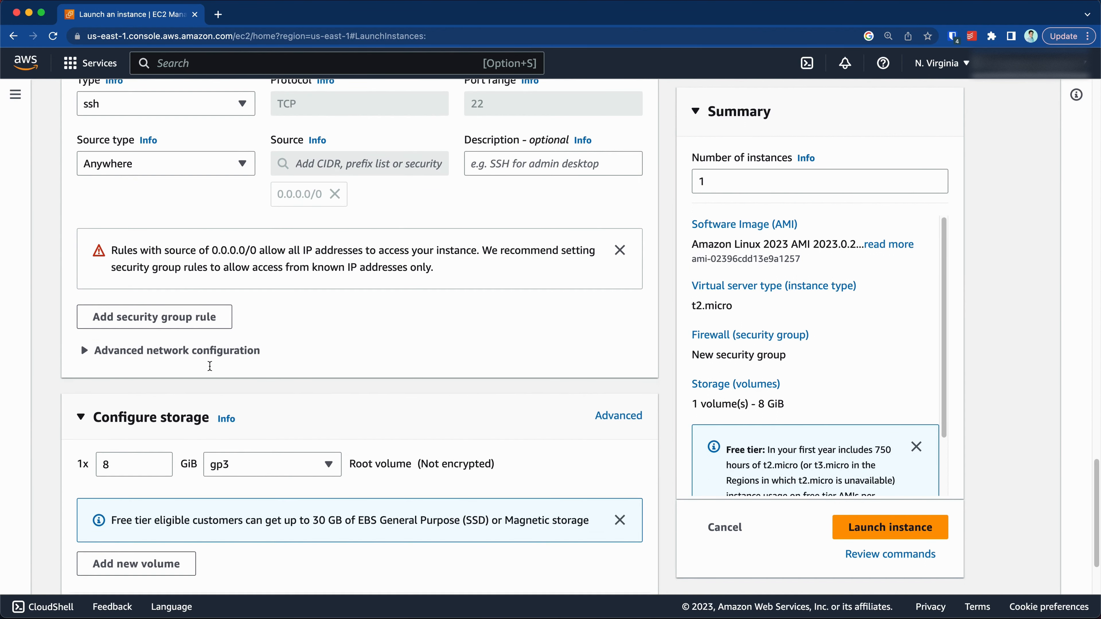
pyautogui.scroll(-5, 295, 381)
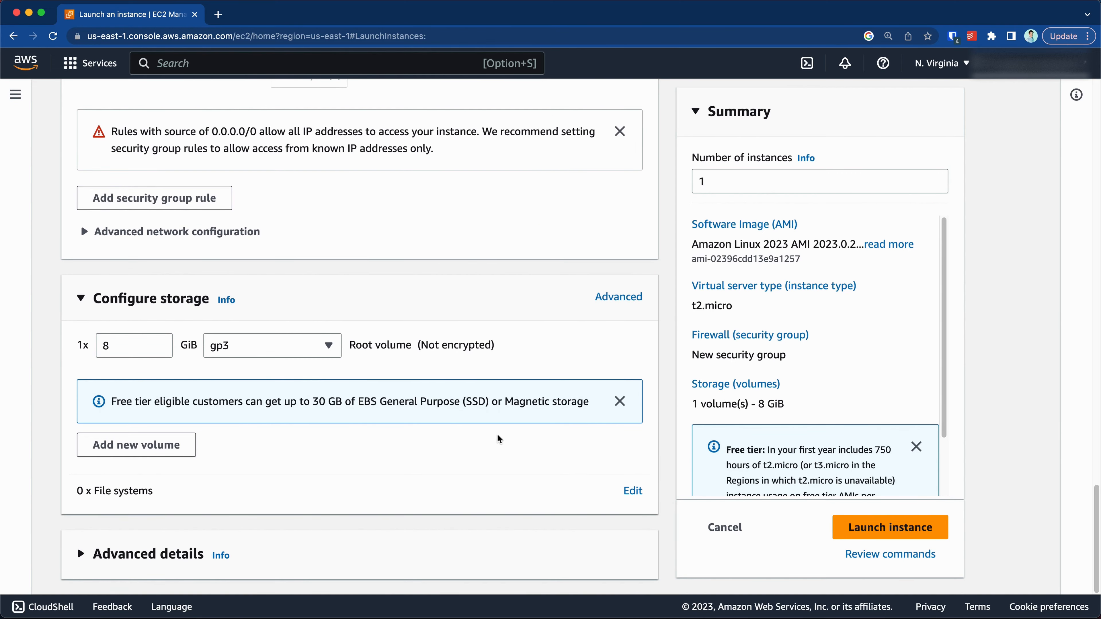
pyautogui.scroll(20, 212, 453)
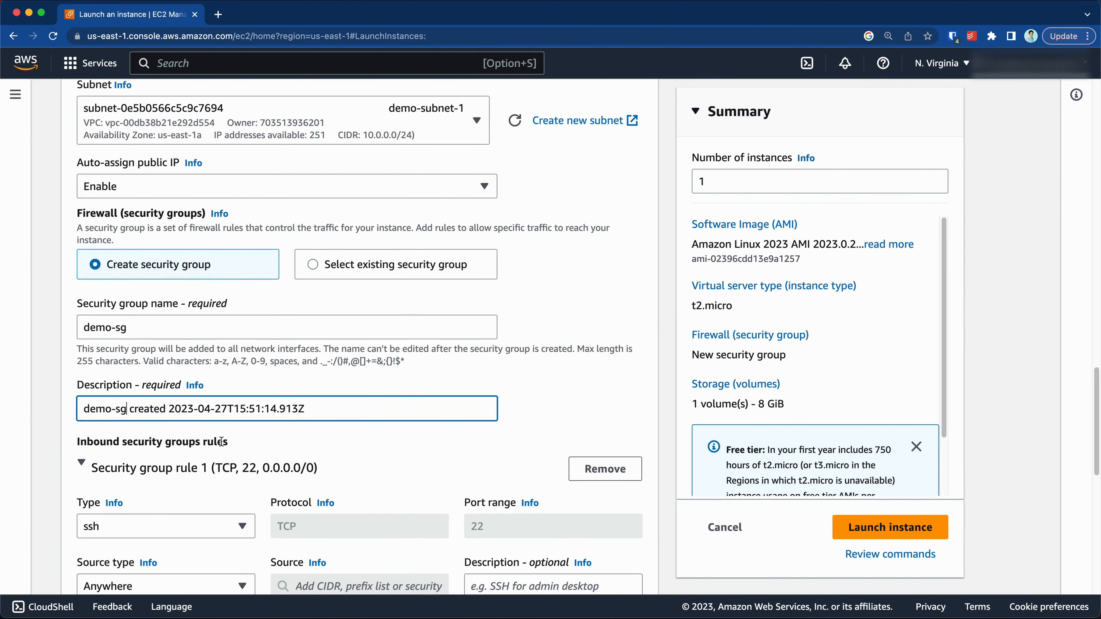
pyautogui.scroll(8, 211, 413)
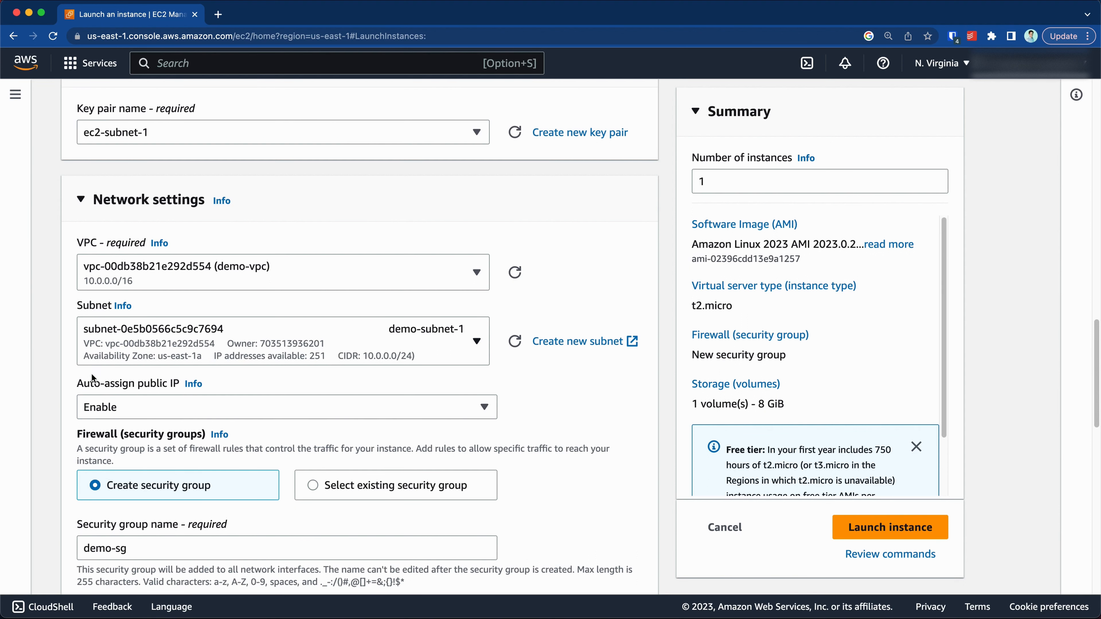
pyautogui.click(883, 527)
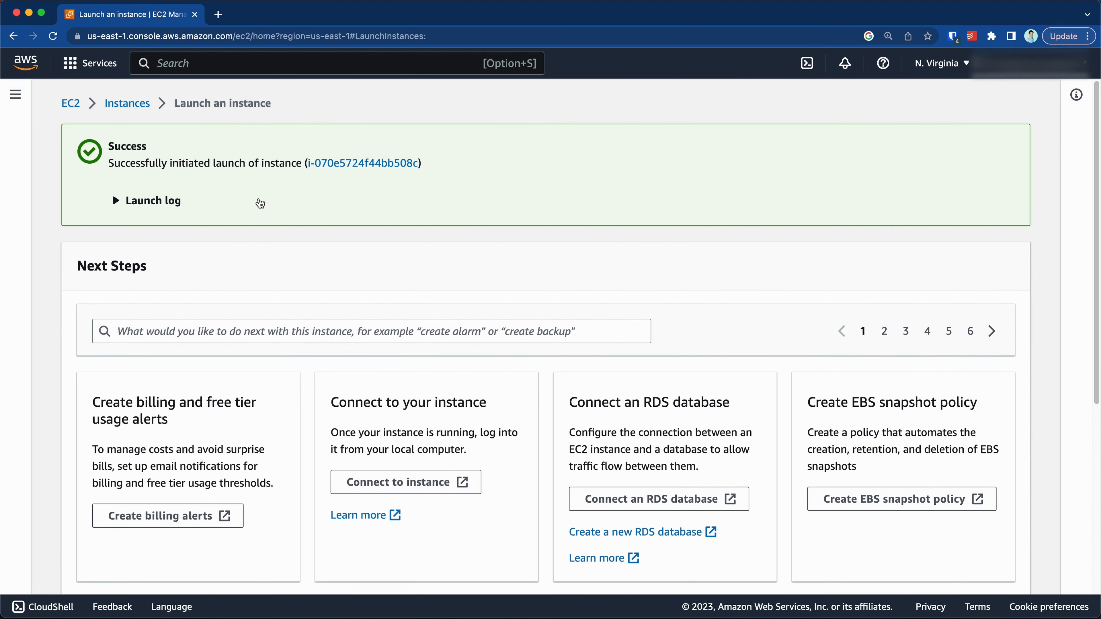
# Start launching another instance from the instances list and name it ec2-subnet-2
pyautogui.click(127, 104)
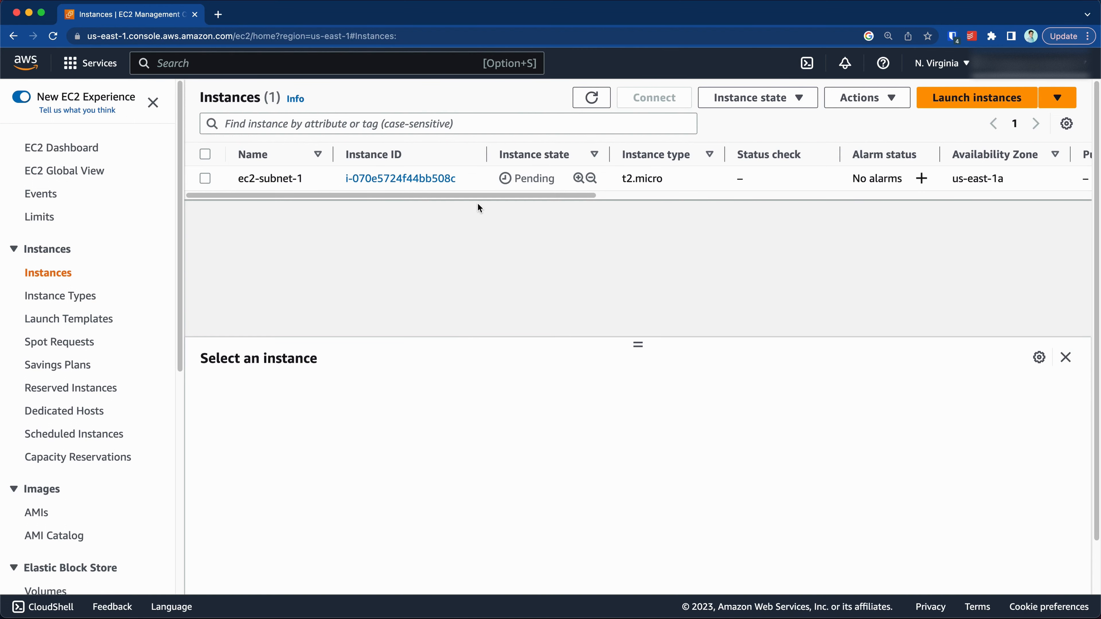
pyautogui.click(958, 108)
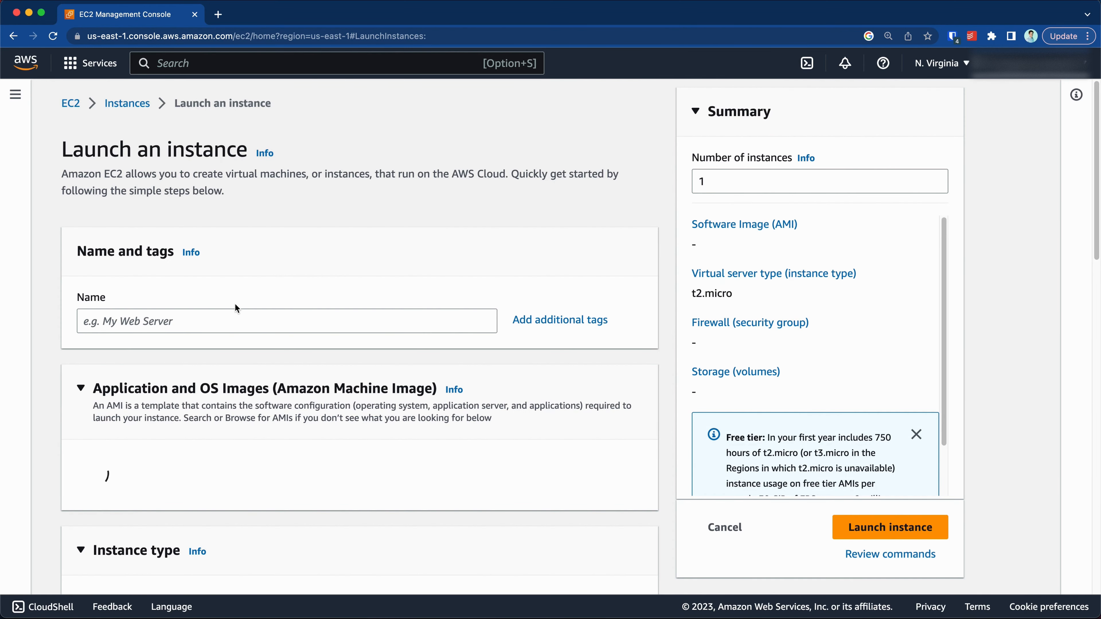
pyautogui.click(228, 321)
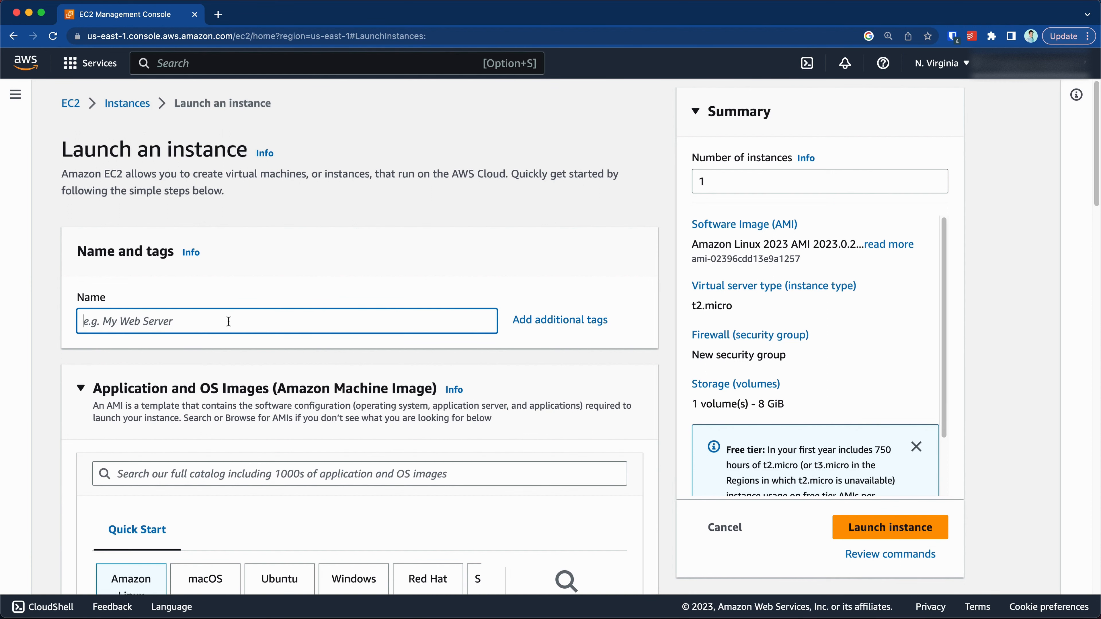
pyautogui.write('ec2-subnet-2')
# Create an RSA key pair named ec2-subnet-2 in .pem format for the second instance and dismiss the download notice
pyautogui.scroll(-6, 224, 333)
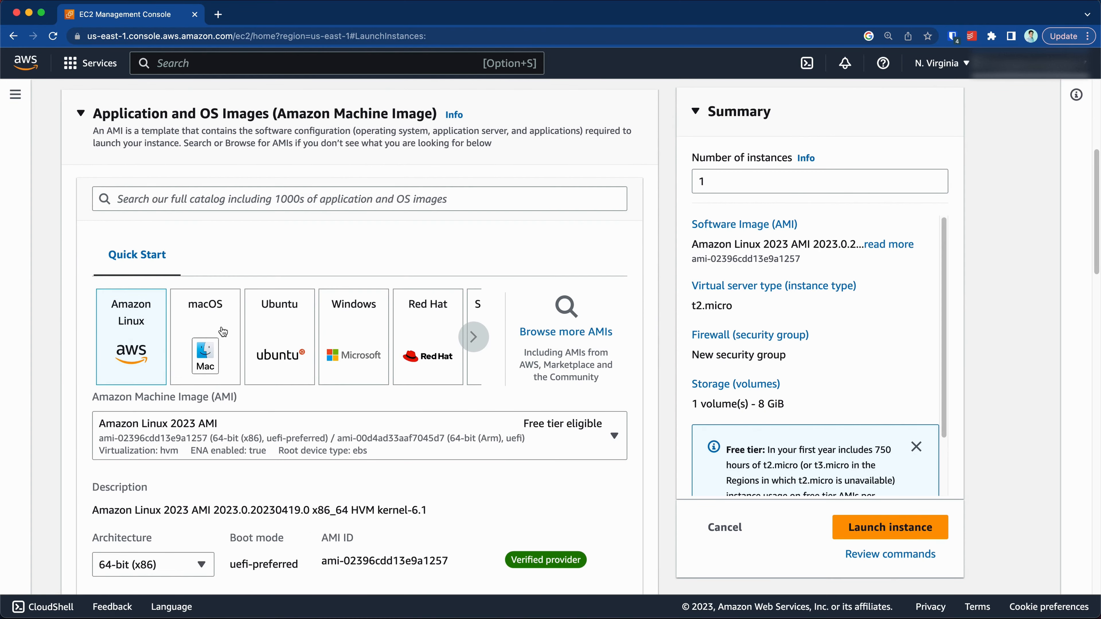
pyautogui.scroll(-5, 147, 348)
pyautogui.scroll(-7, 146, 347)
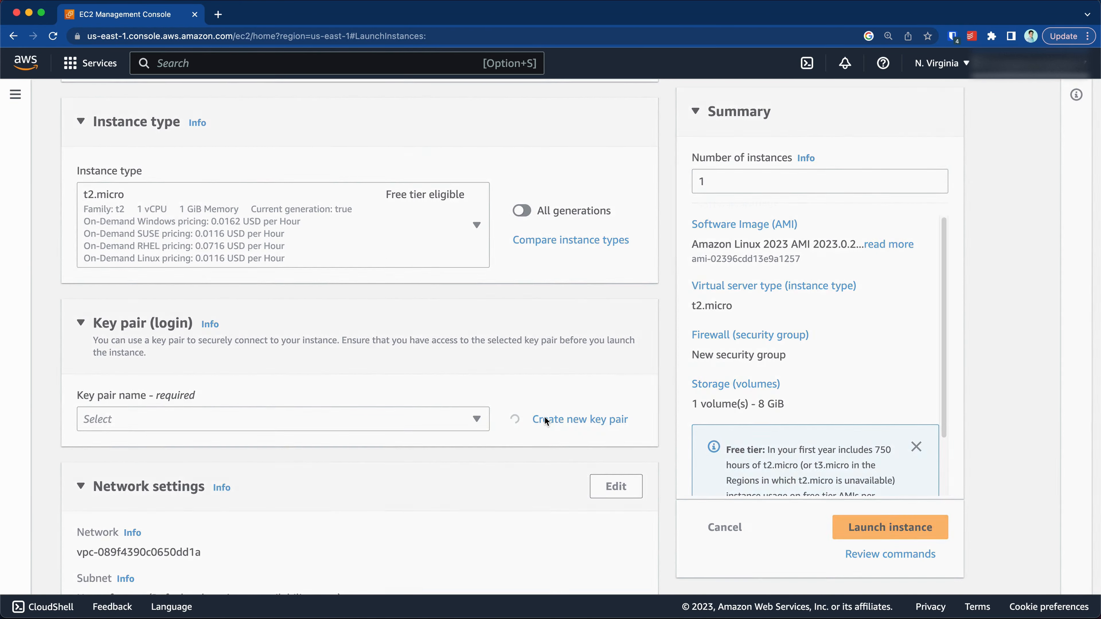
pyautogui.click(544, 418)
pyautogui.click(448, 291)
pyautogui.write('ec2')
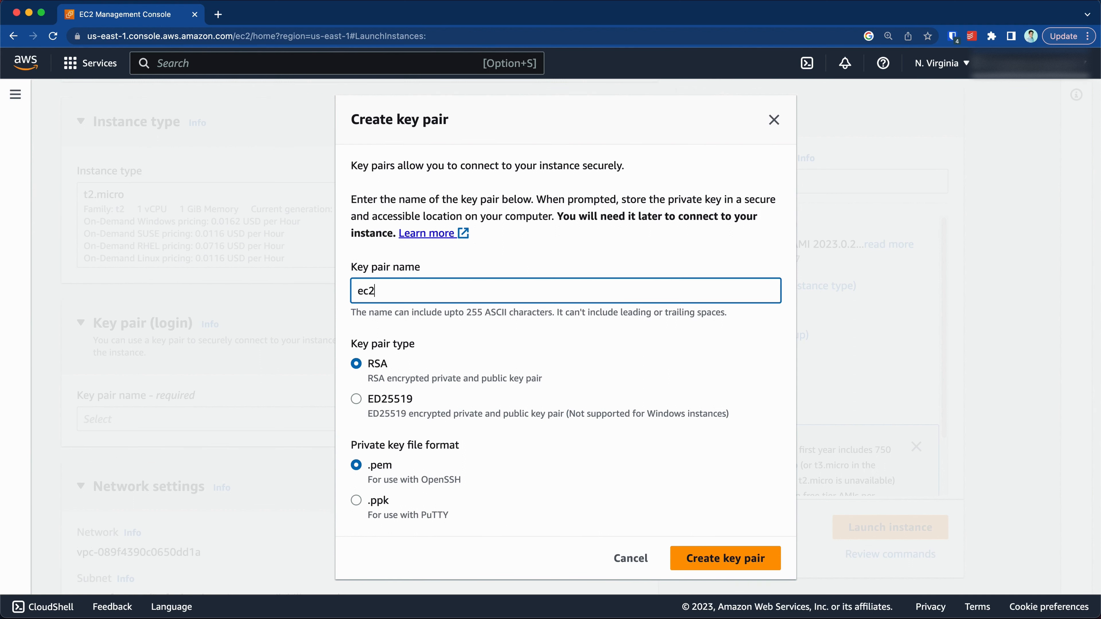
pyautogui.write('-sub')
pyautogui.press('BackSpace')
pyautogui.press('BackSpace')
pyautogui.write('ubnet-2')
pyautogui.click(740, 561)
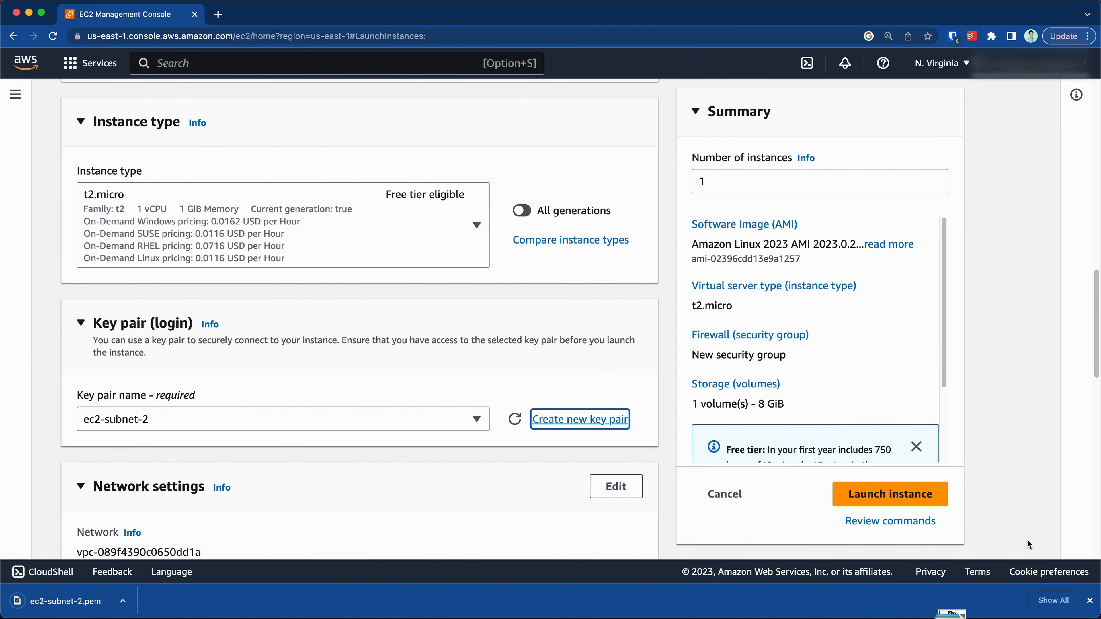
pyautogui.click(1090, 601)
# Place the second instance in demo-vpc and demo-subnet-2, with auto-assignment of a public IP enabled
pyautogui.scroll(-6, 334, 385)
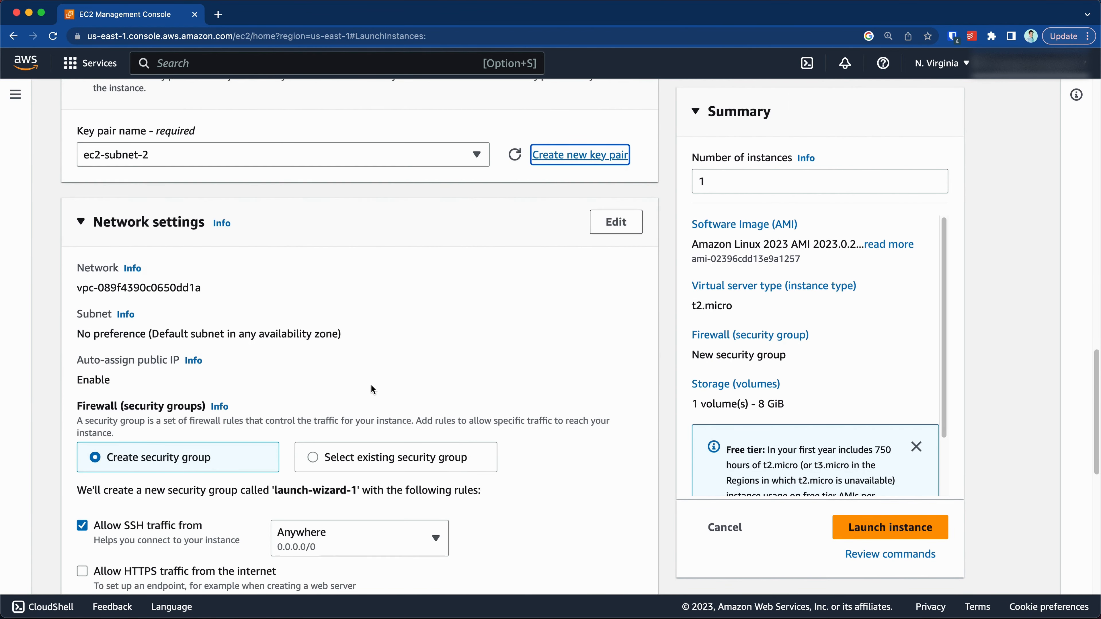
pyautogui.click(615, 237)
pyautogui.click(302, 297)
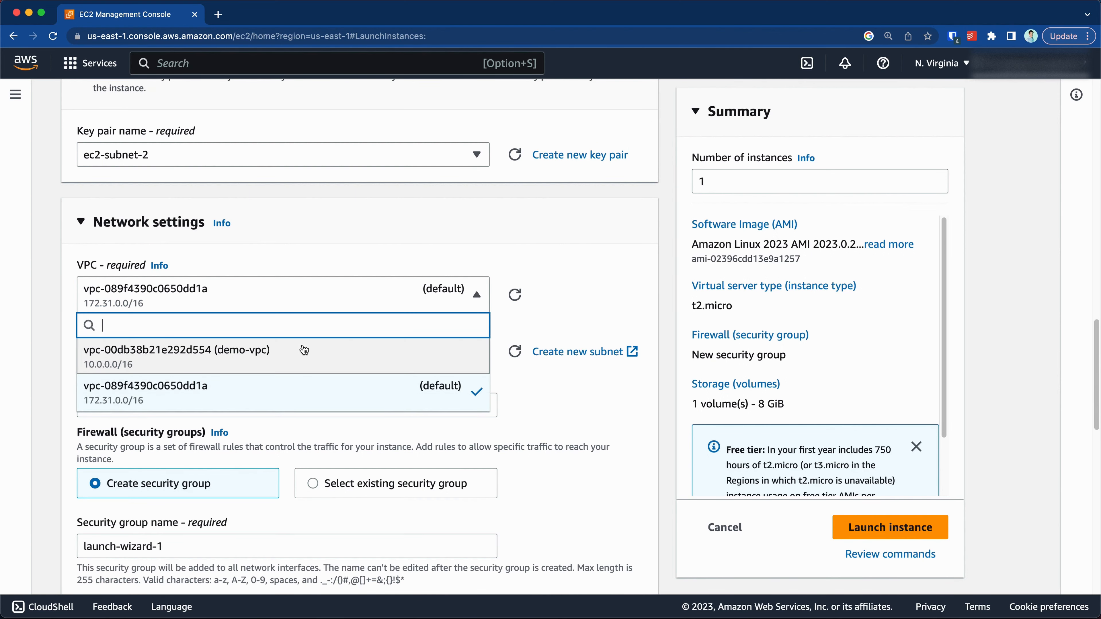
pyautogui.click(292, 363)
pyautogui.click(270, 368)
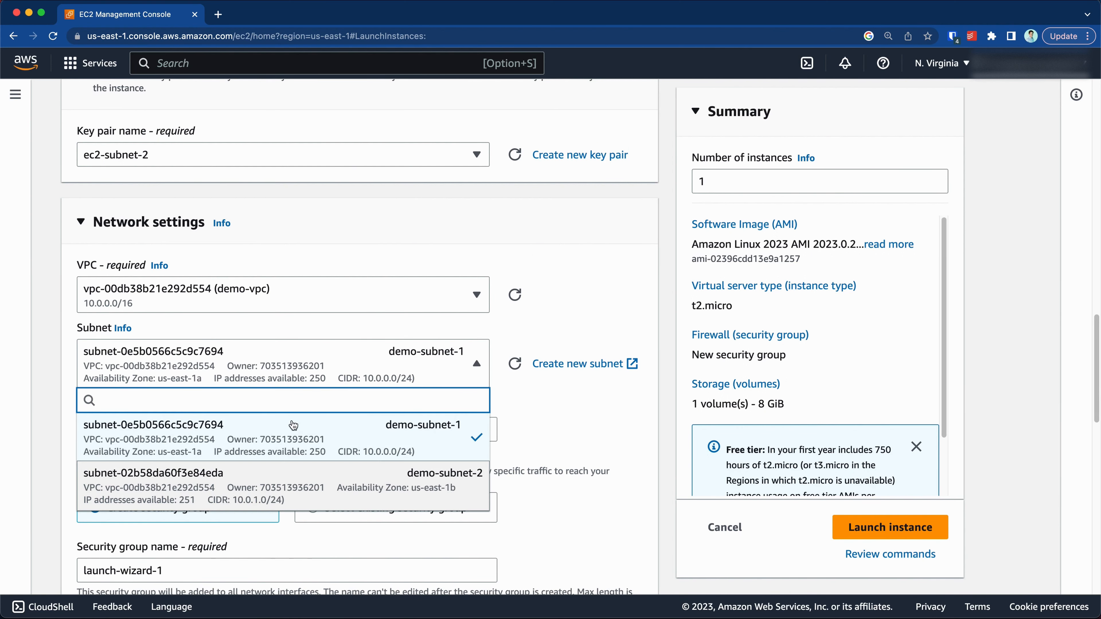
pyautogui.click(293, 475)
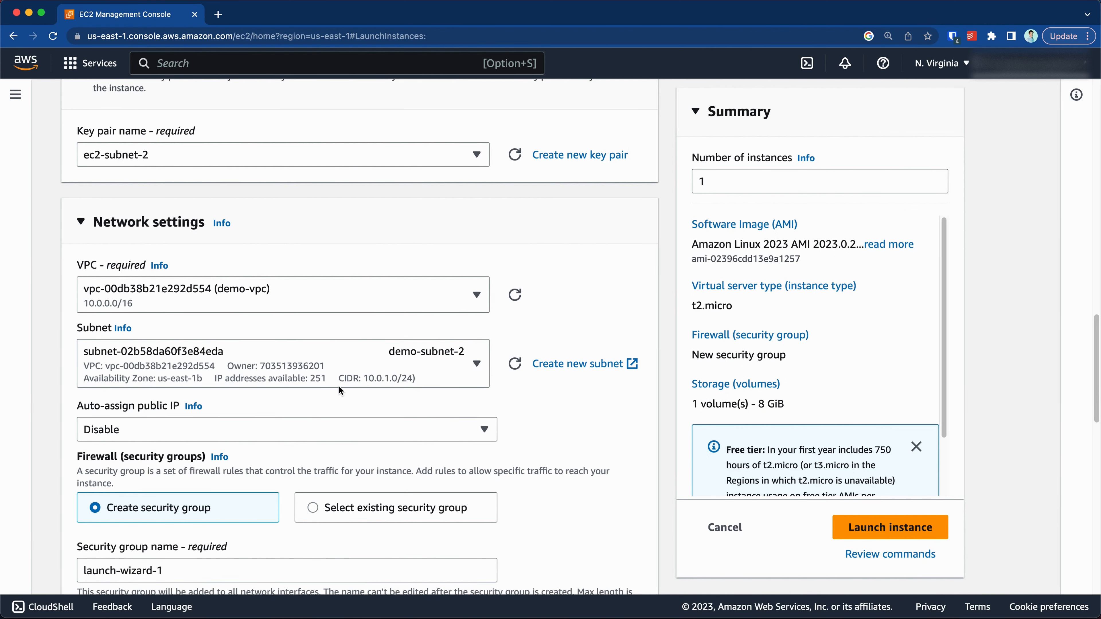
pyautogui.click(339, 438)
pyautogui.click(251, 454)
# Assign the existing security group demo-sg to the second instance instead of creating a new one
pyautogui.scroll(-2, 210, 445)
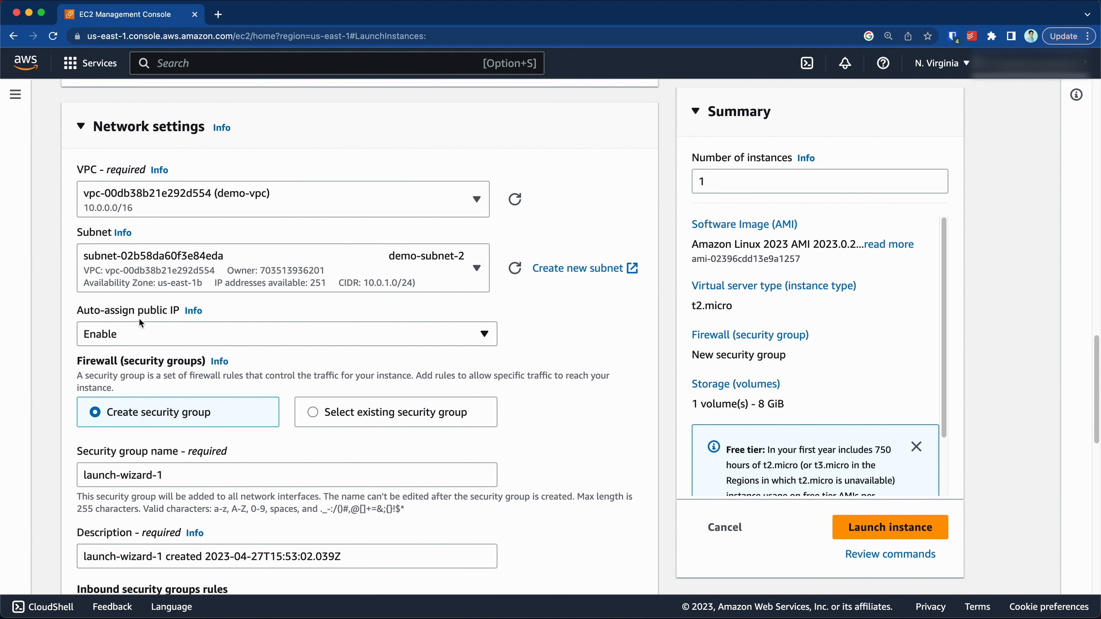
pyautogui.scroll(-2, 182, 407)
pyautogui.click(197, 402)
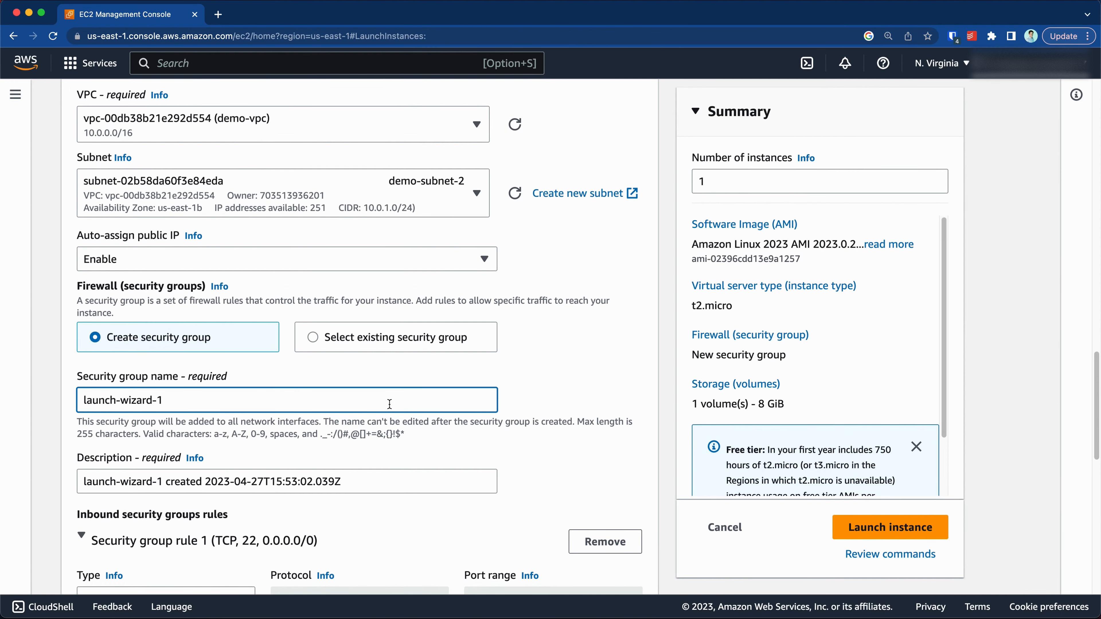
pyautogui.click(389, 342)
pyautogui.click(286, 402)
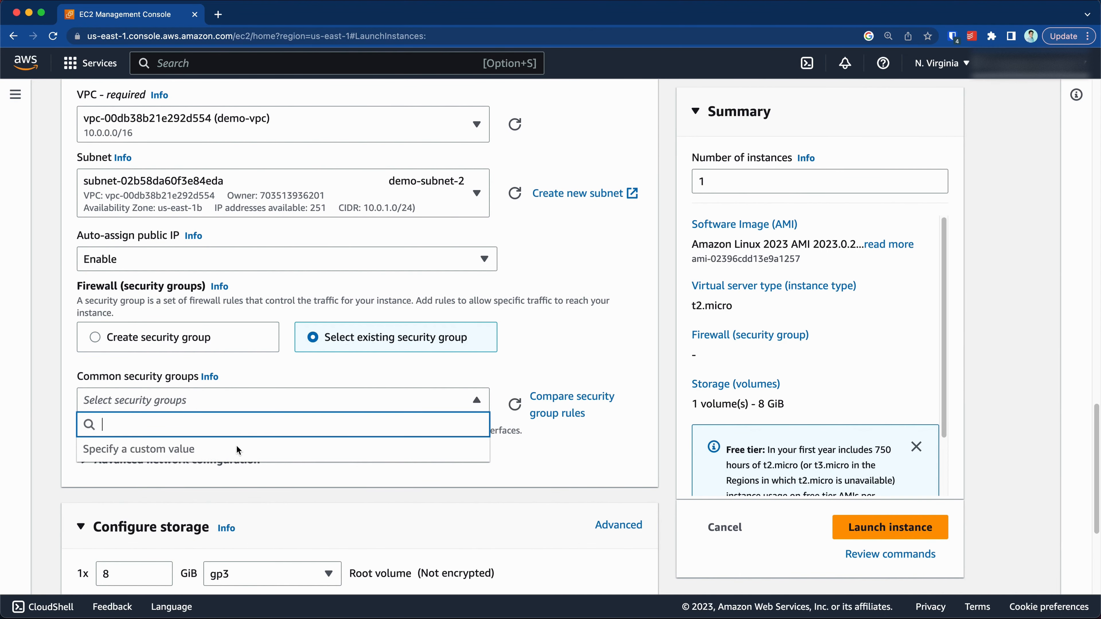
pyautogui.click(161, 494)
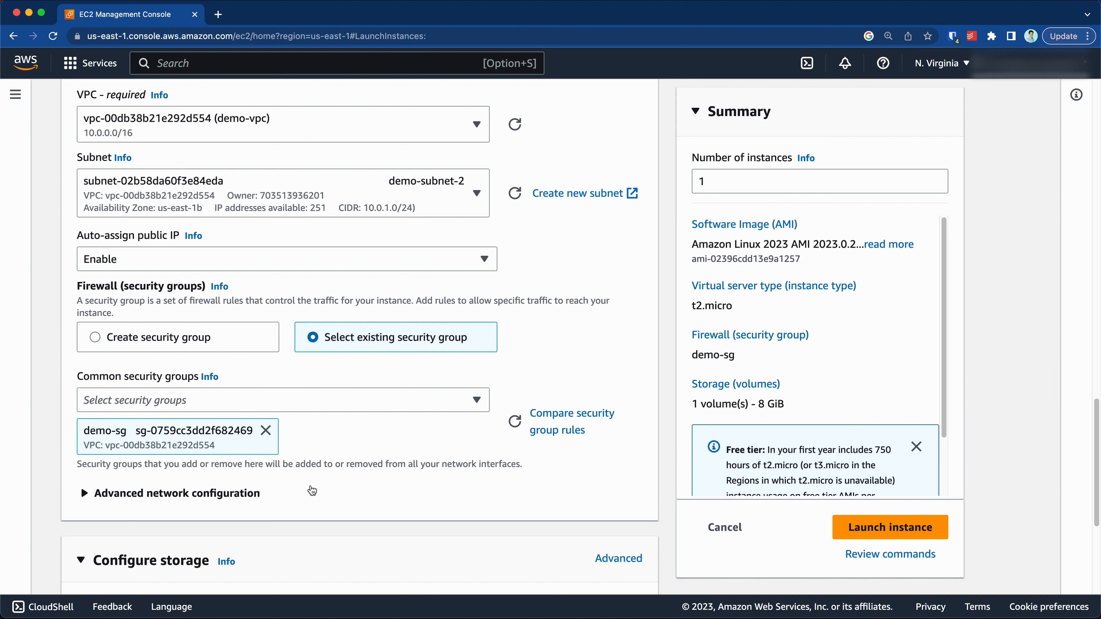
pyautogui.scroll(-1, 312, 491)
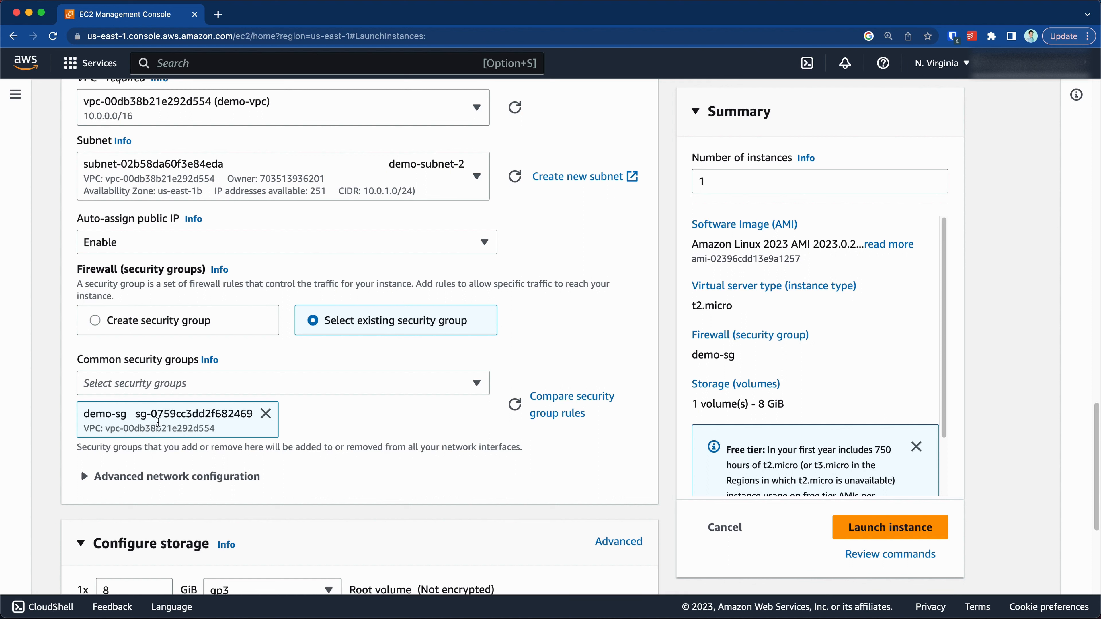
pyautogui.moveTo(94, 415); pyautogui.dragTo(198, 414)
pyautogui.click(198, 414)
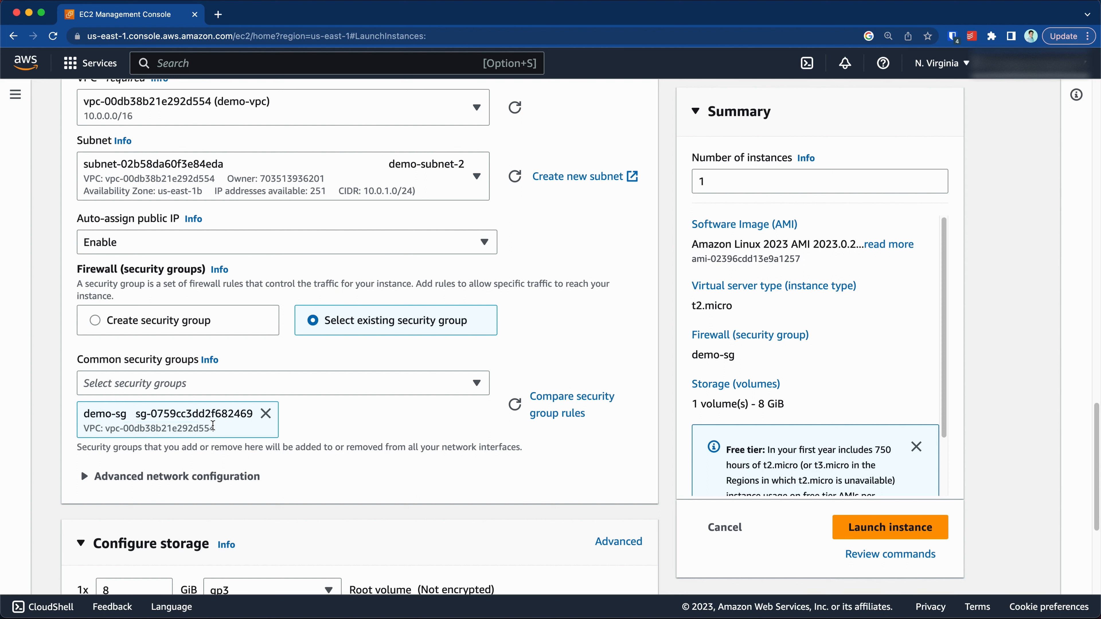